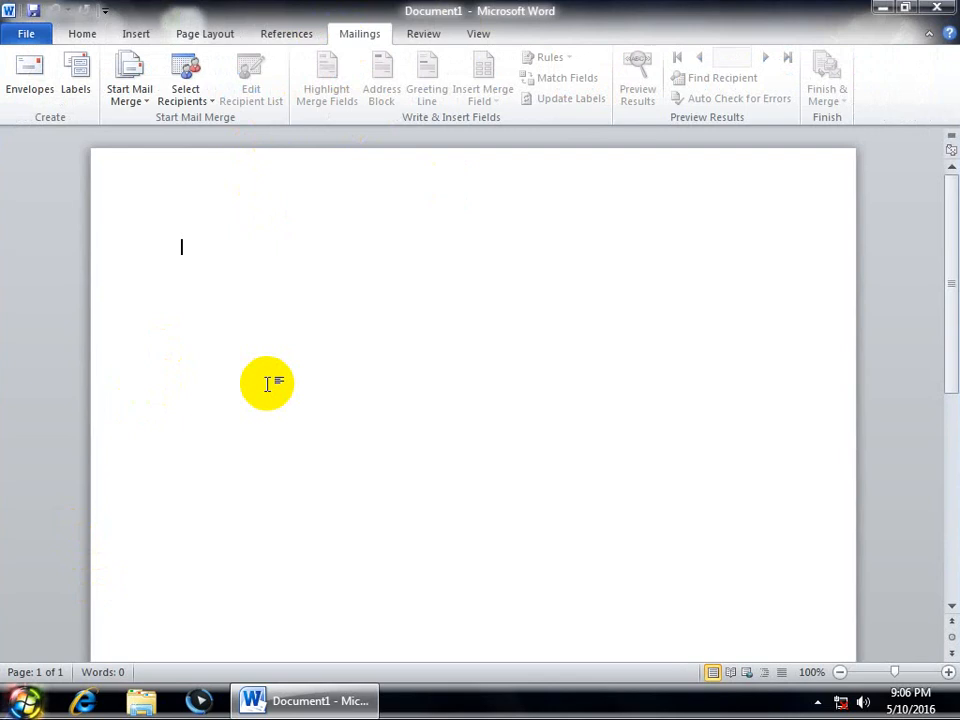
# Step: Open the Envelopes and Labels dialog from the Mailings tab, with both address boxes empty
pyautogui.click(35, 100)
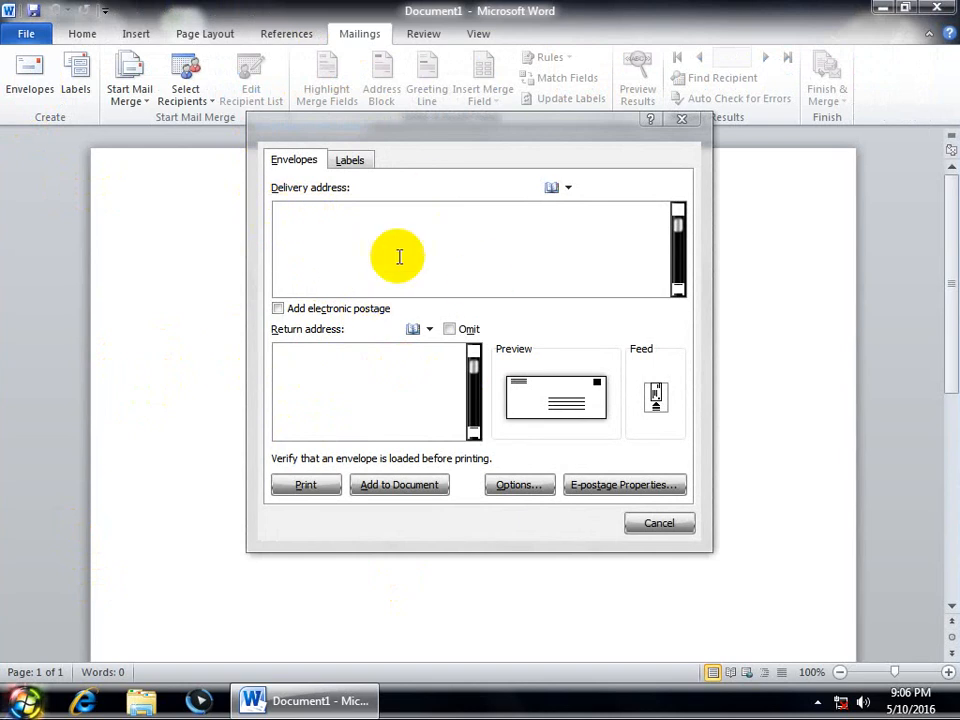
pyautogui.rightClick(290, 212)
# Step: Type the delivery address: a street-and-city line, then a line with a contact number and house number
pyautogui.click(280, 209)
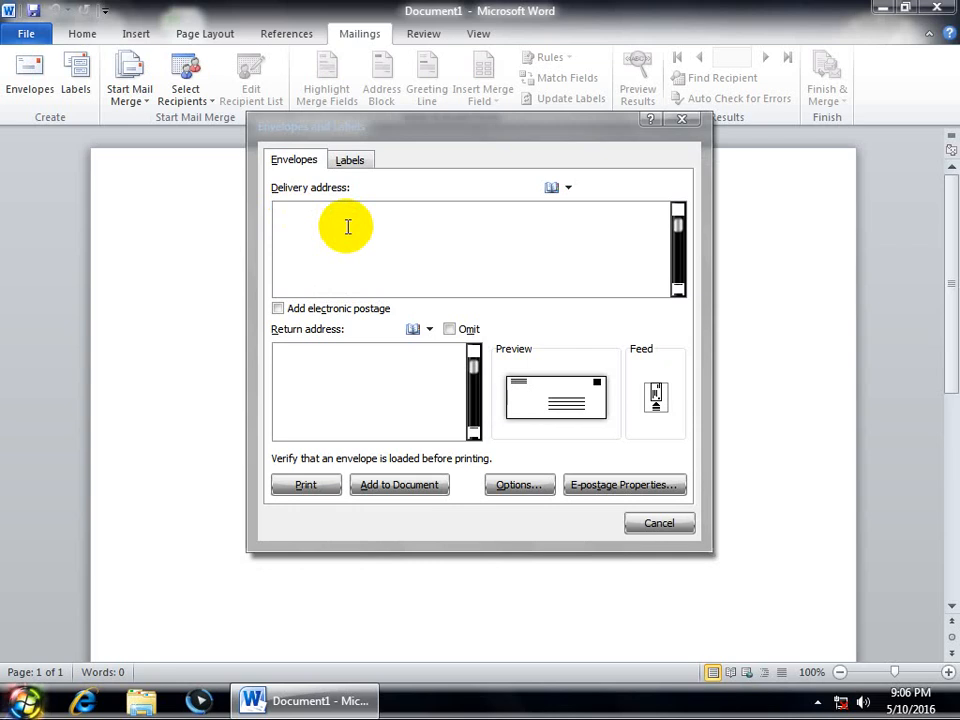
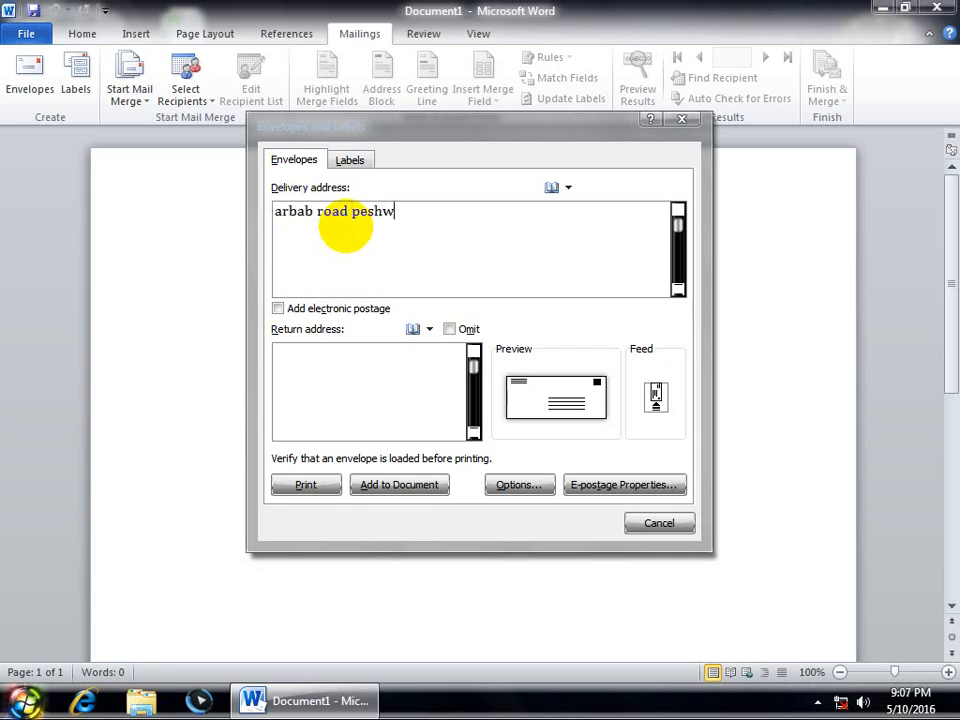
pyautogui.press('Return')
pyautogui.write('co')
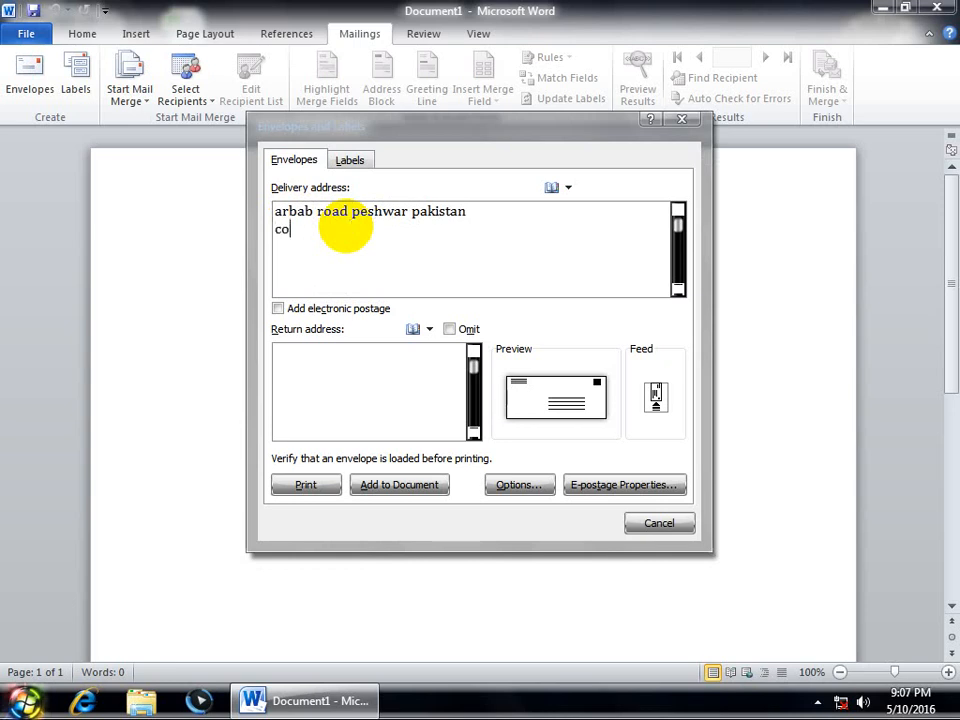
pyautogui.write('ntact no: 054534534546465 ')
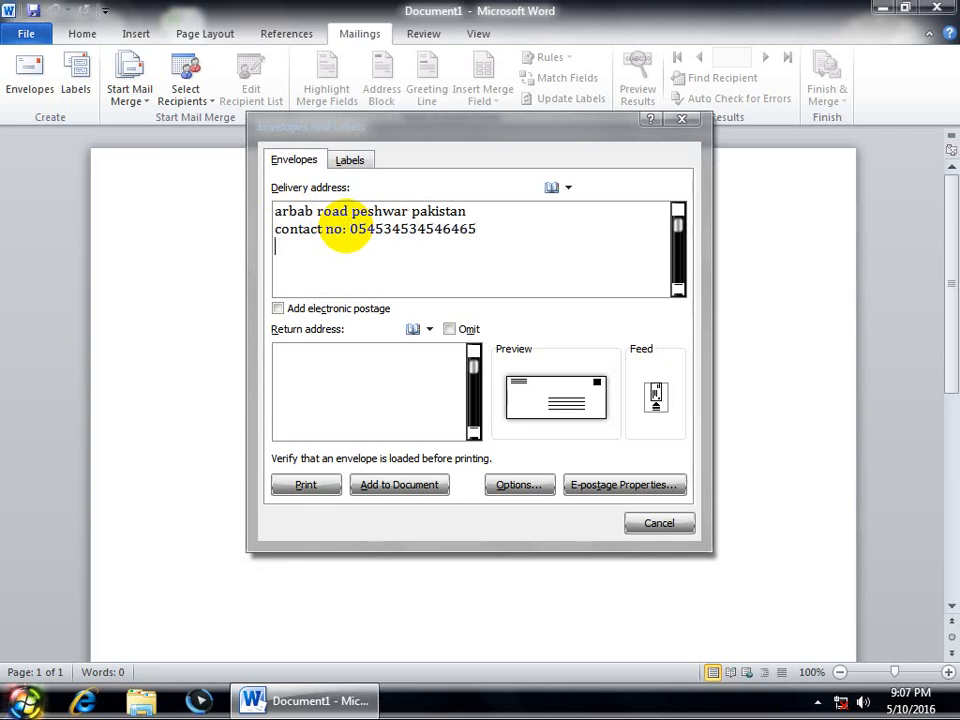
pyautogui.write('house no: 4554535345')
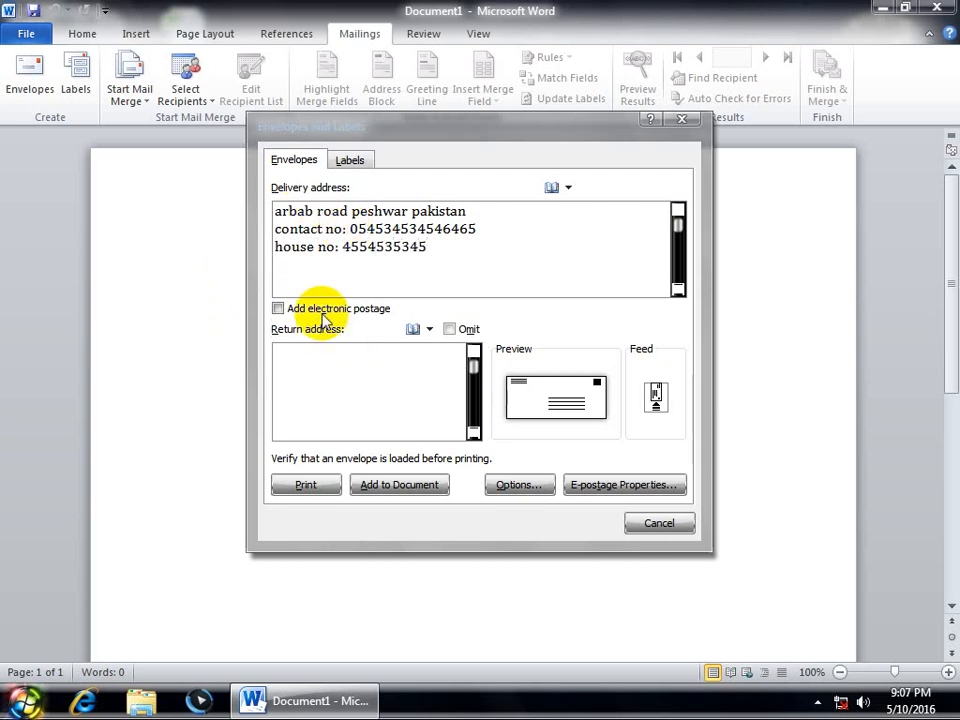
# Step: Enter the return address's place-name line, correcting the mistyped place name
pyautogui.click(317, 378)
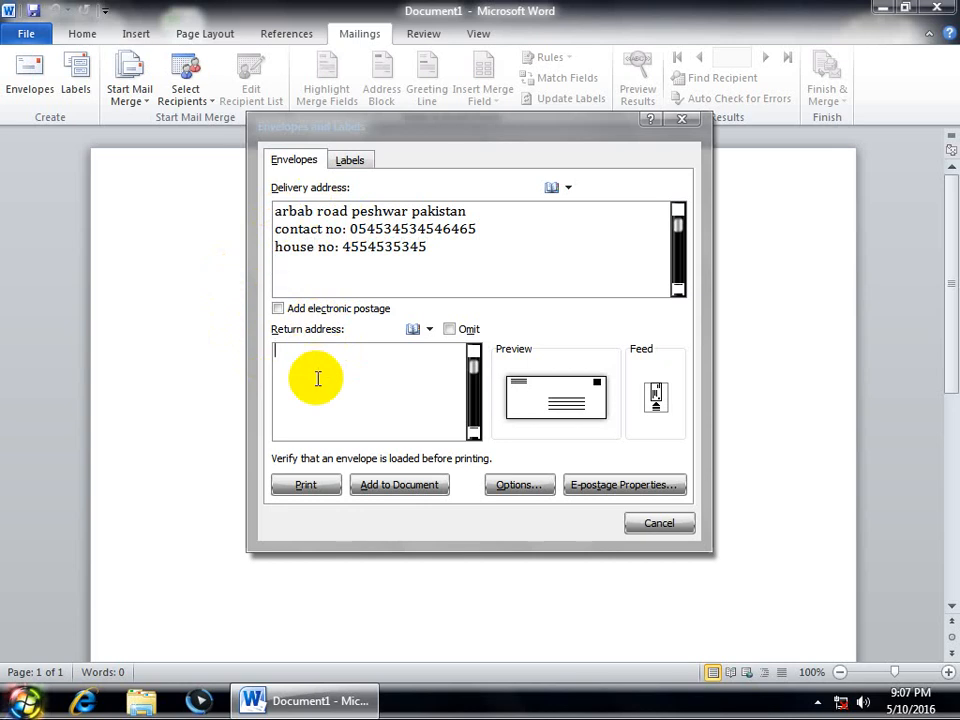
pyautogui.write('pawaKA PAKISTAN')
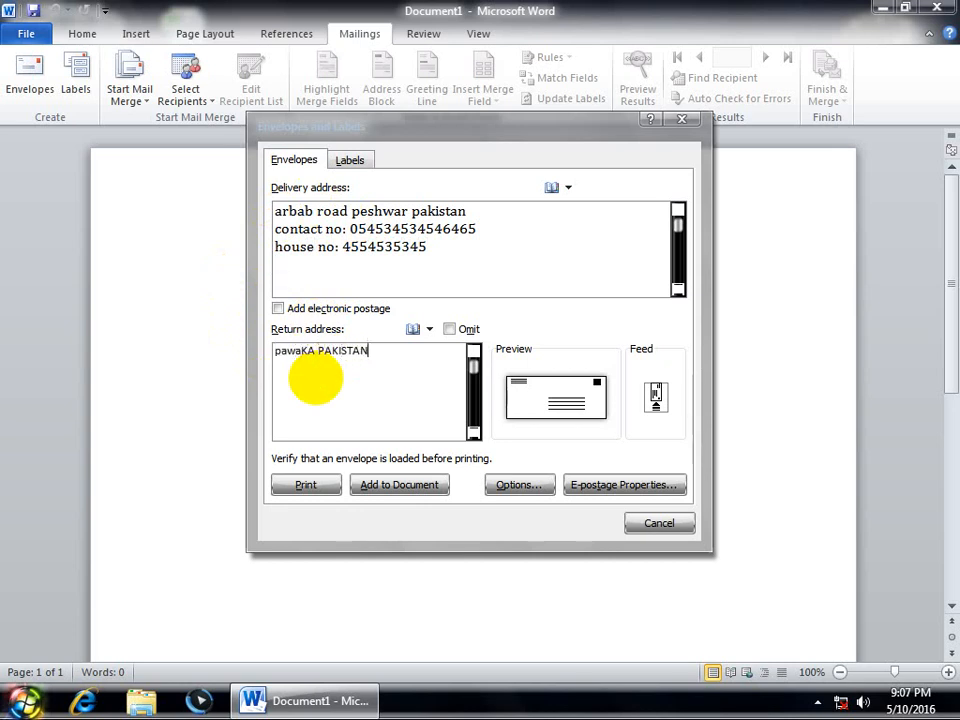
pyautogui.press('Return')
pyautogui.press('BackSpace')
pyautogui.press('BackSpace')
pyautogui.press('BackSpace')
pyautogui.press('BackSpace')
pyautogui.press('BackSpace')
pyautogui.press('BackSpace')
pyautogui.write('ses')
pyautogui.press('BackSpace')
pyautogui.press('BackSpace')
pyautogui.press('BackSpace')
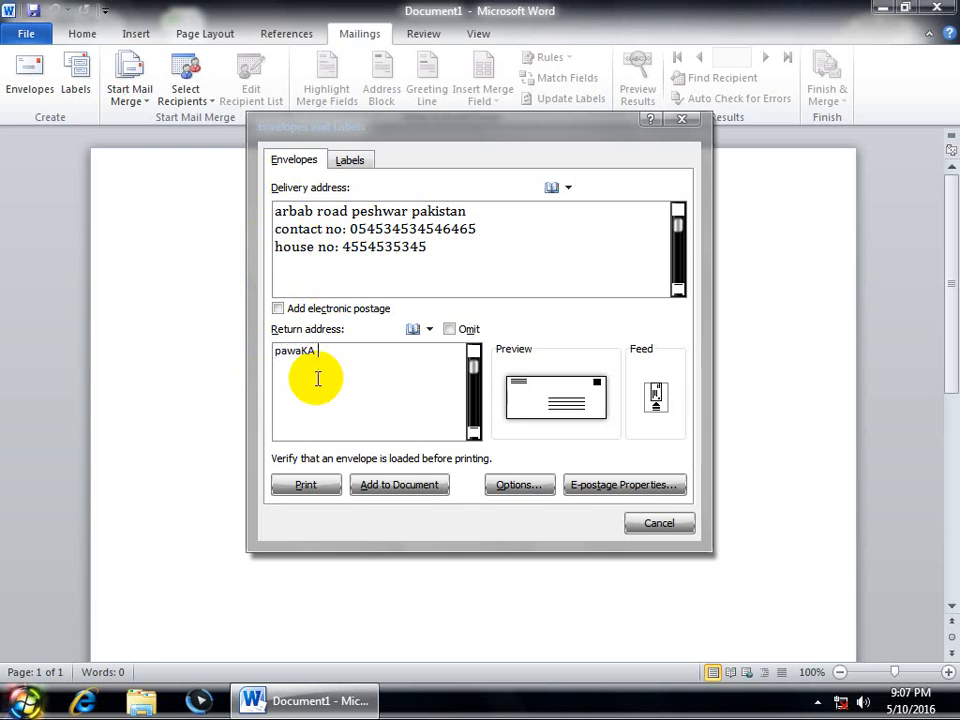
pyautogui.write('peshwaerpakistan')
# Step: Add return address lines for a contact number, house number and 'Streetno'
pyautogui.press('Return')
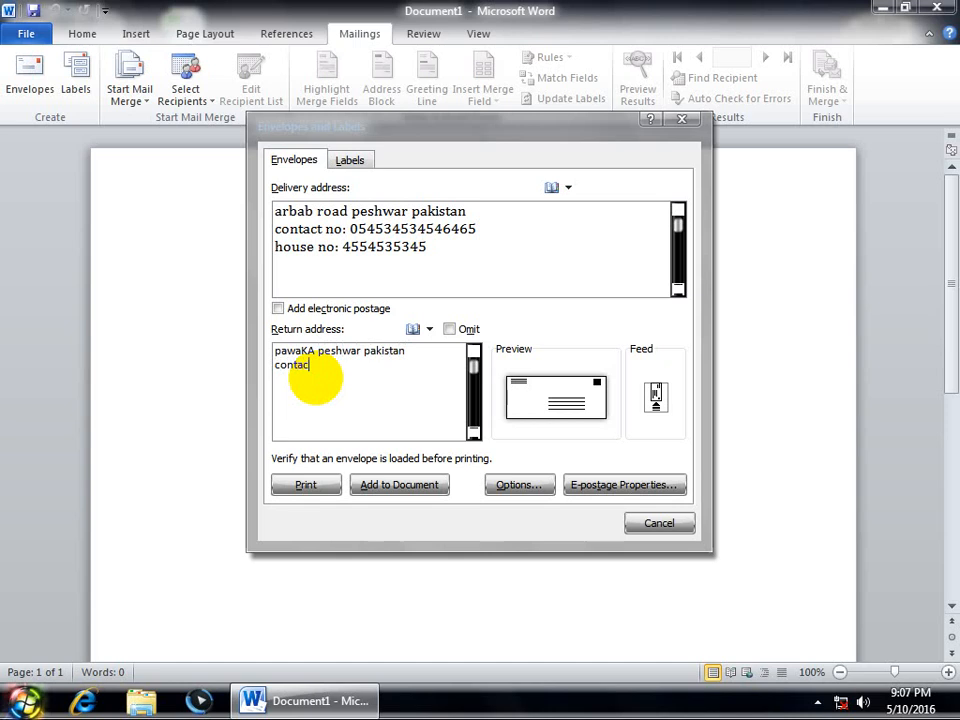
pyautogui.write('contact: 4545435345435')
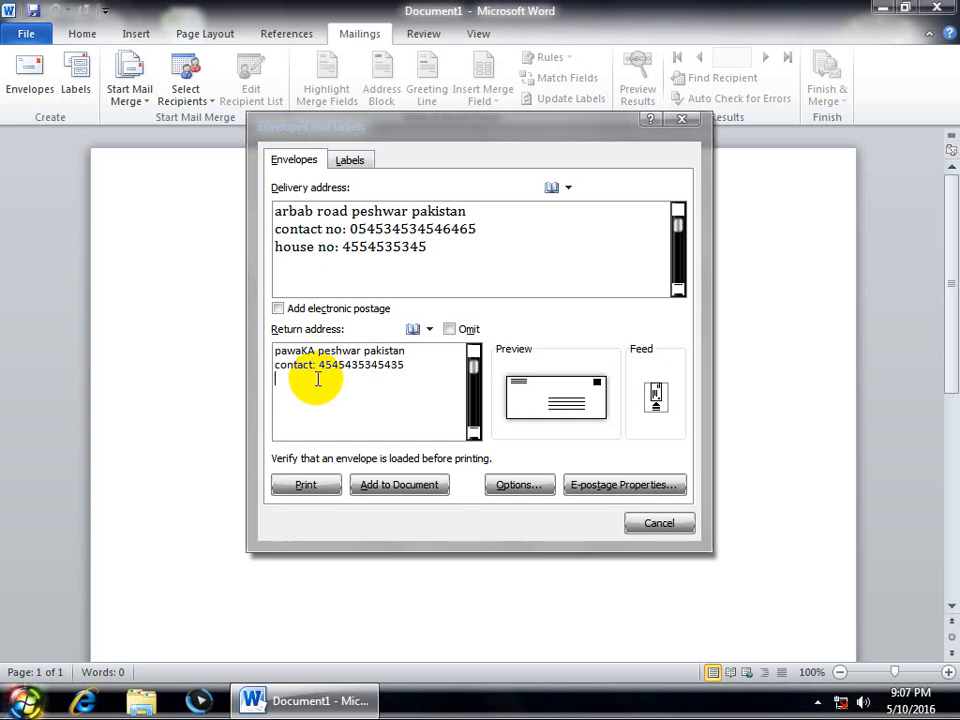
pyautogui.write('c')
pyautogui.press('BackSpace')
pyautogui.write('Sho')
pyautogui.press('BackSpace')
pyautogui.press('BackSpace')
pyautogui.press('BackSpace')
pyautogui.write('house no: 454')
pyautogui.press('Return')
pyautogui.write('Street')
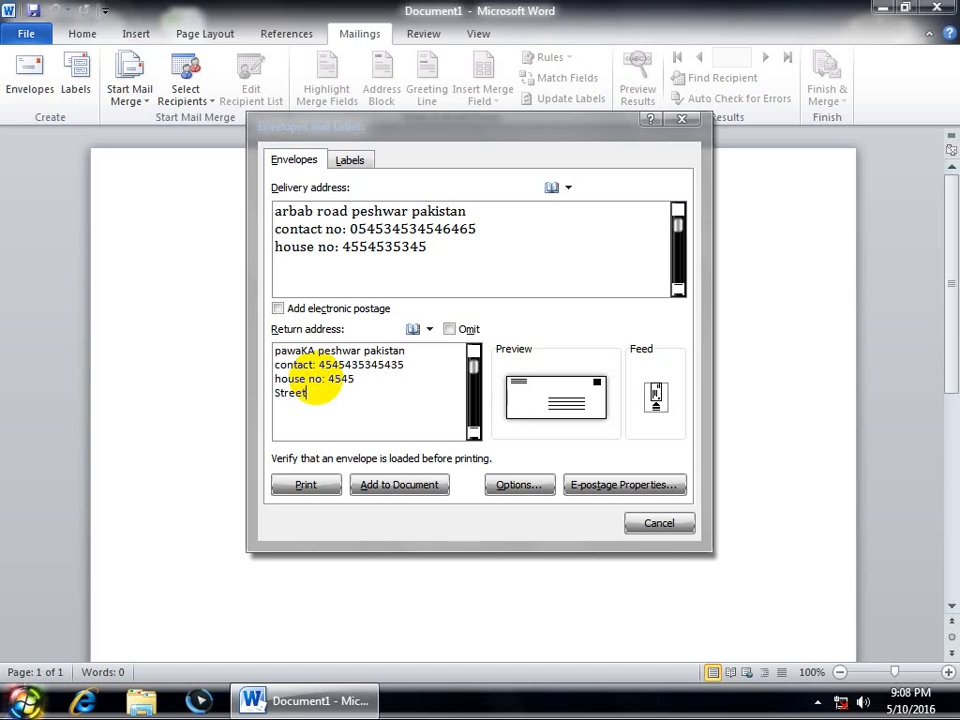
pyautogui.write('no 455')
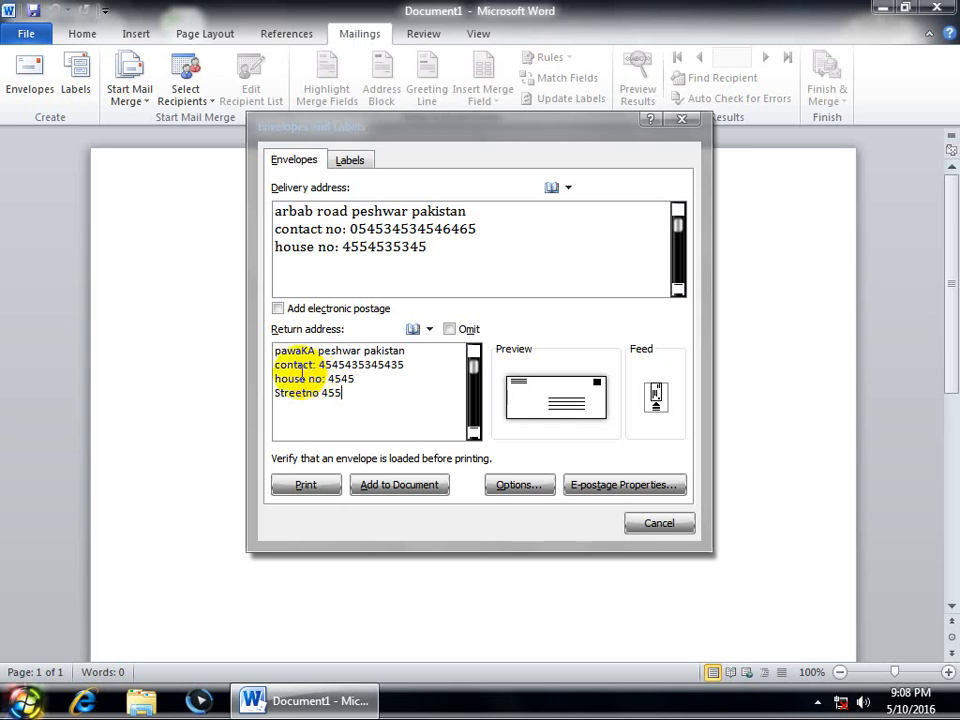
# Step: Add the envelope to the document, saving the return address as the default
pyautogui.click(415, 490)
pyautogui.click(420, 393)
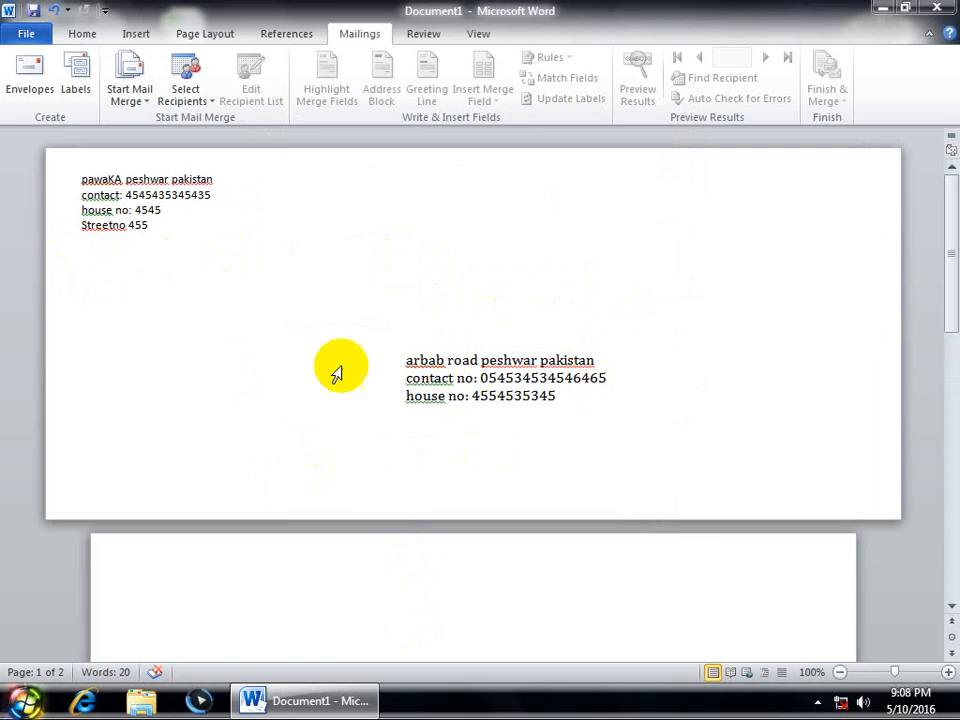
pyautogui.click(167, 224)
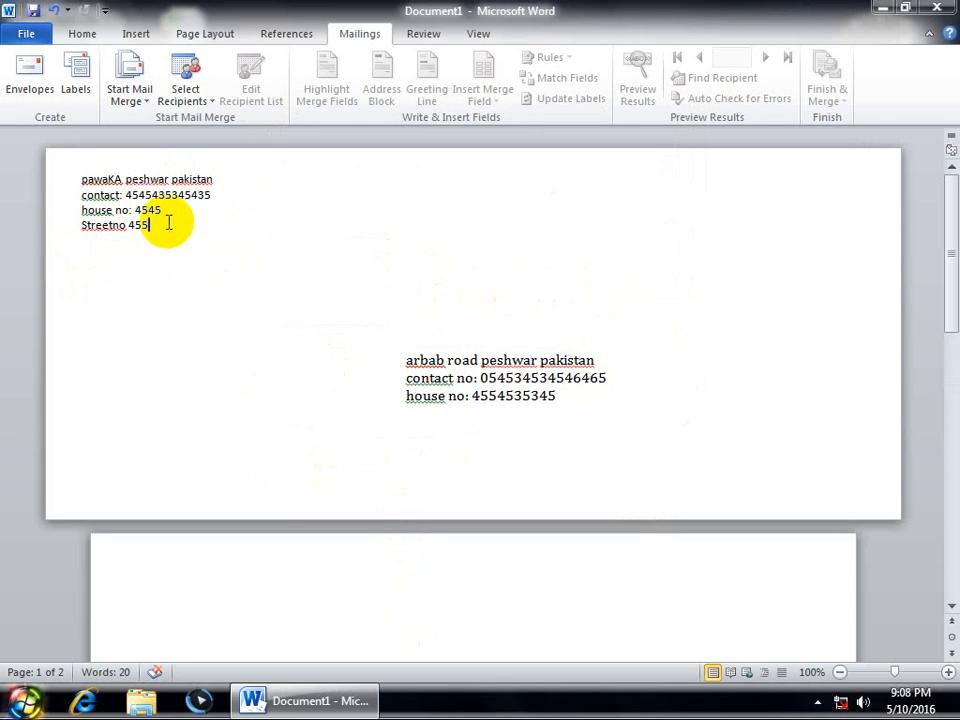
# Step: Omit the return address and update the envelope in the document
pyautogui.click(25, 75)
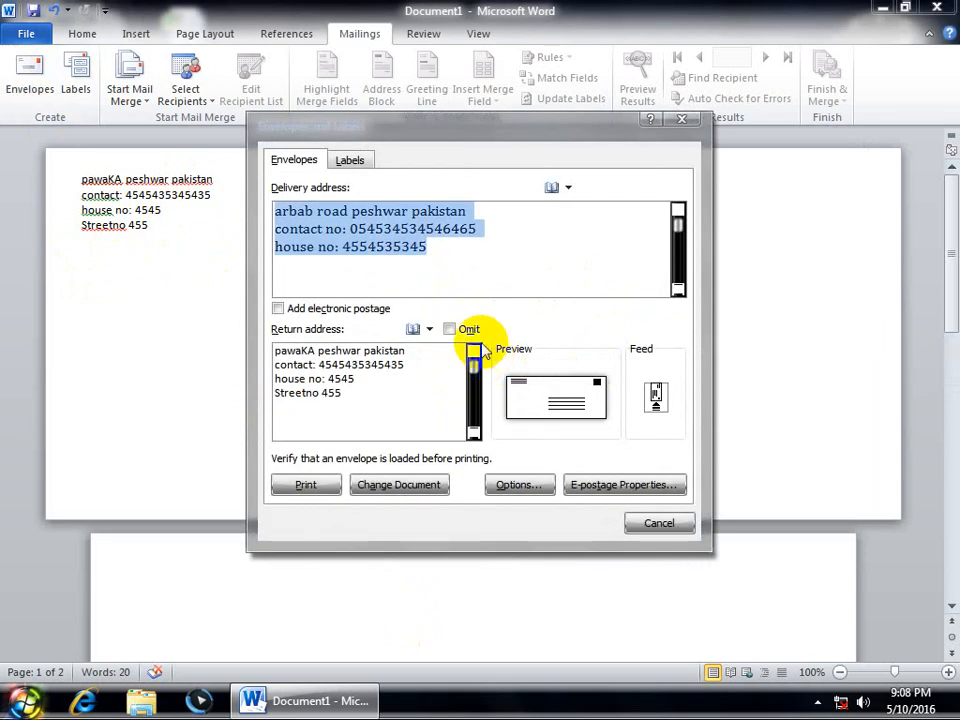
pyautogui.click(450, 329)
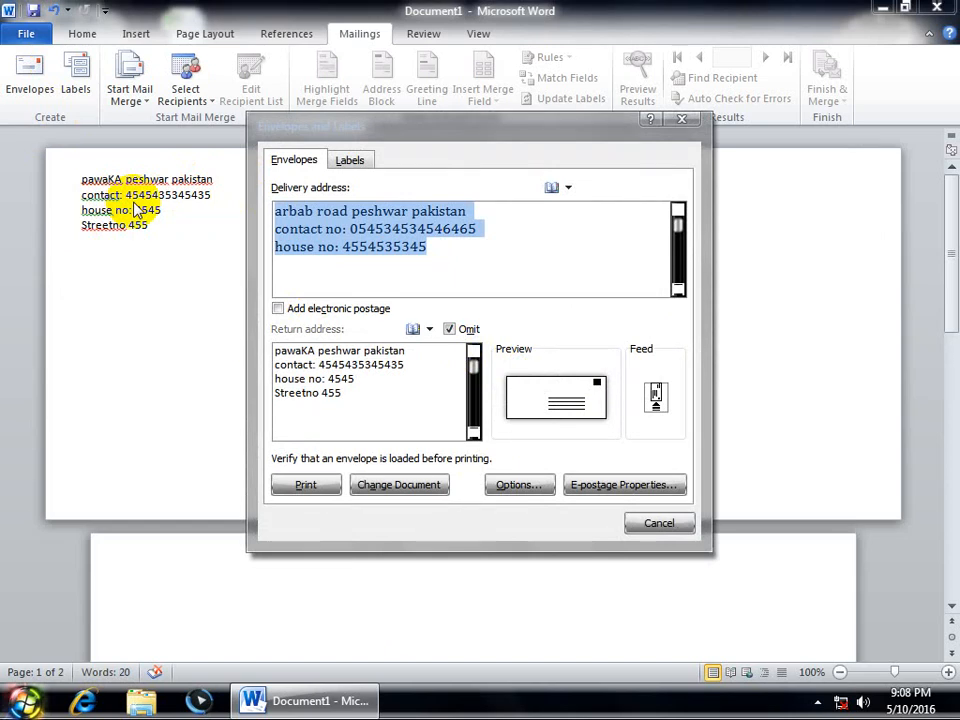
pyautogui.click(428, 488)
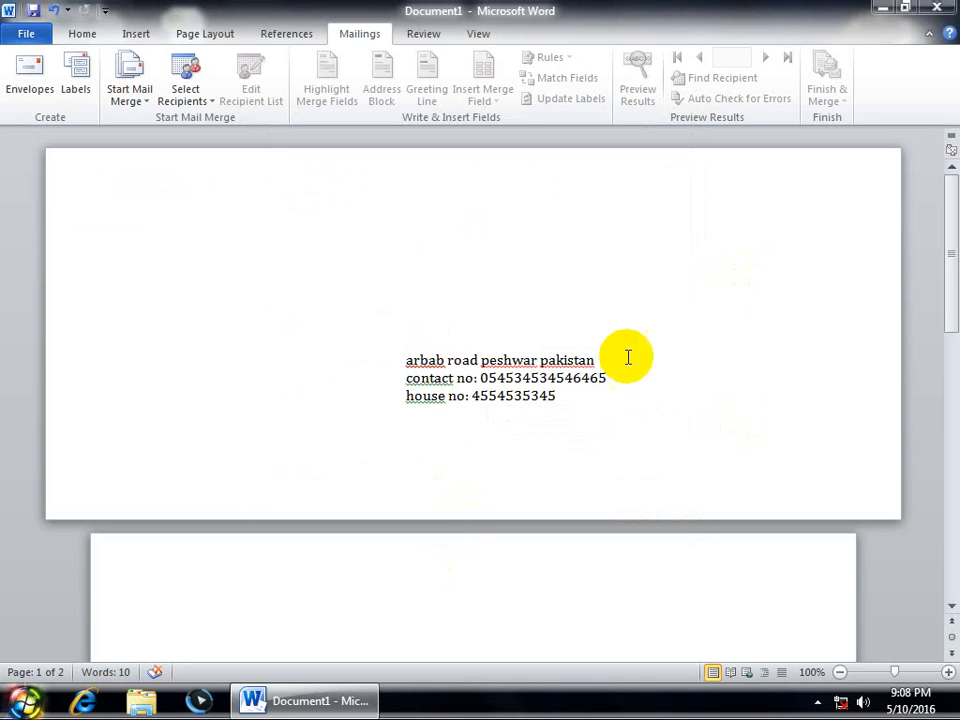
# Step: Restore the return address on the envelope, then reopen the Envelopes and Labels dialog
pyautogui.click(25, 88)
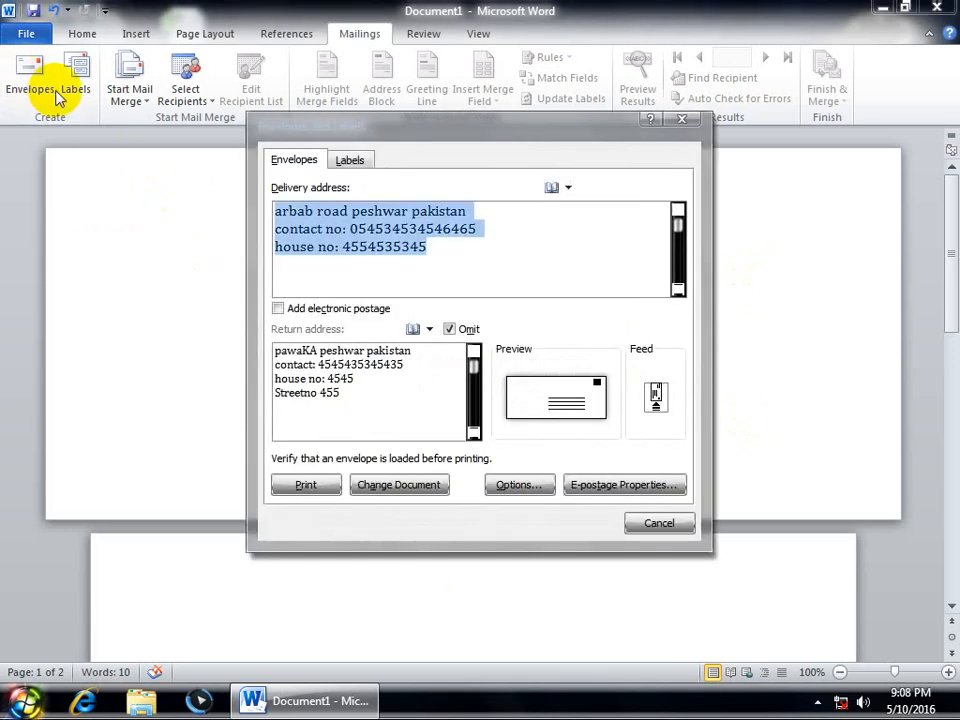
pyautogui.click(451, 328)
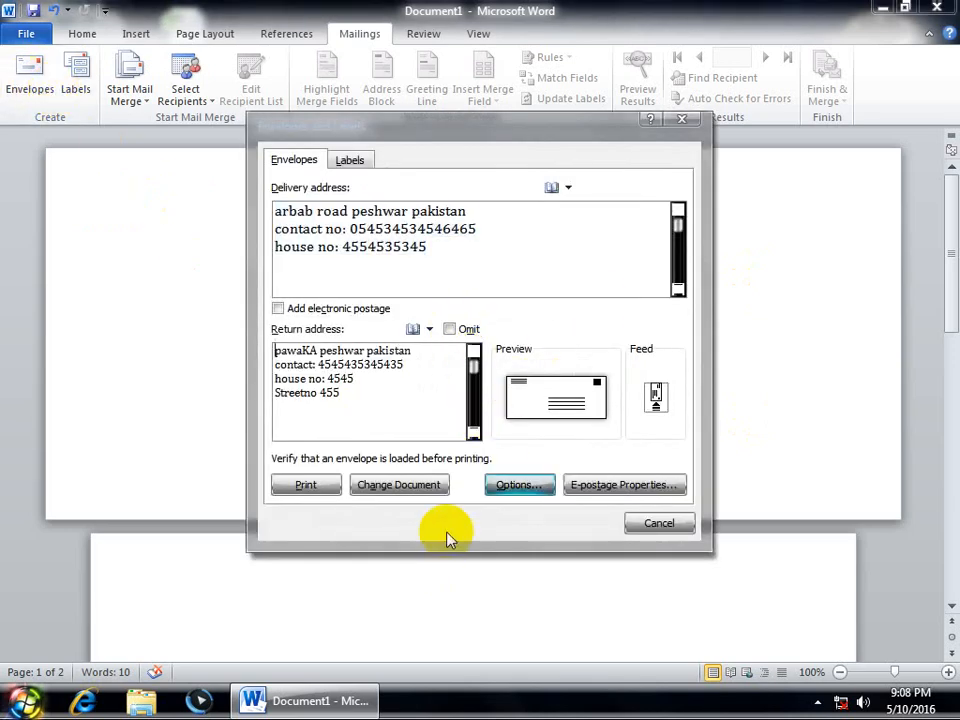
pyautogui.click(418, 488)
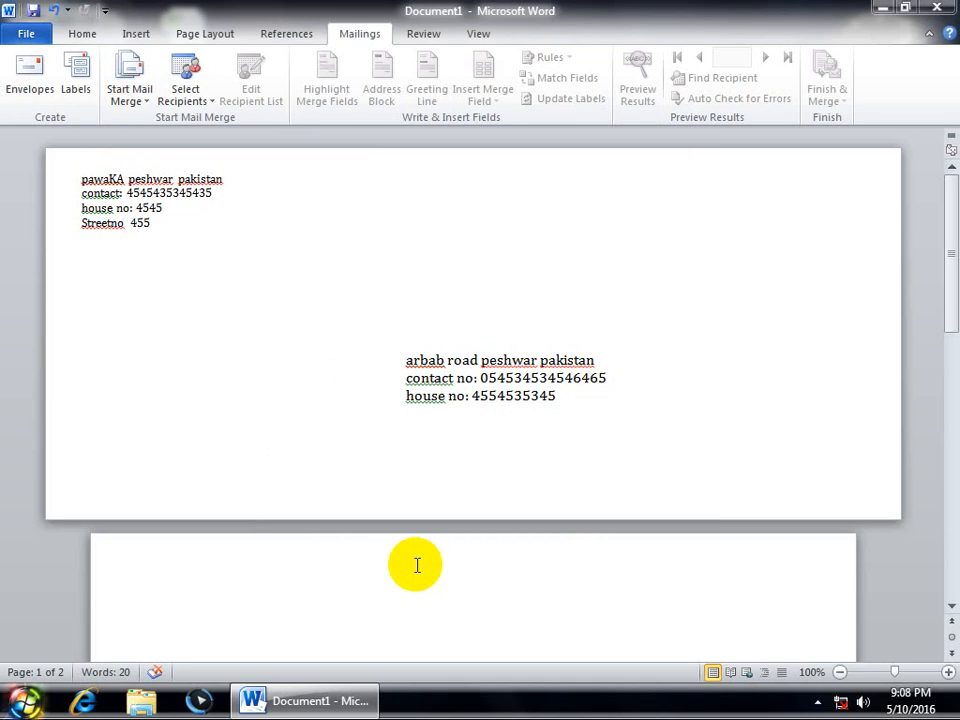
pyautogui.click(29, 76)
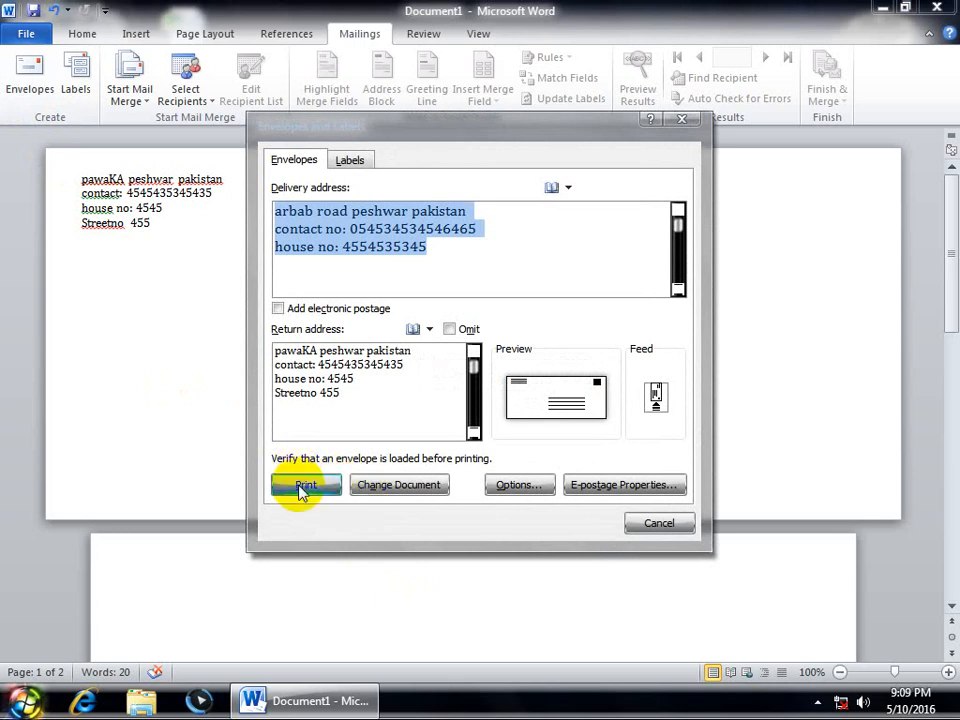
# Step: Choose the Size 12 envelope and place the delivery address 1.7" from left, 2" from top
pyautogui.click(533, 486)
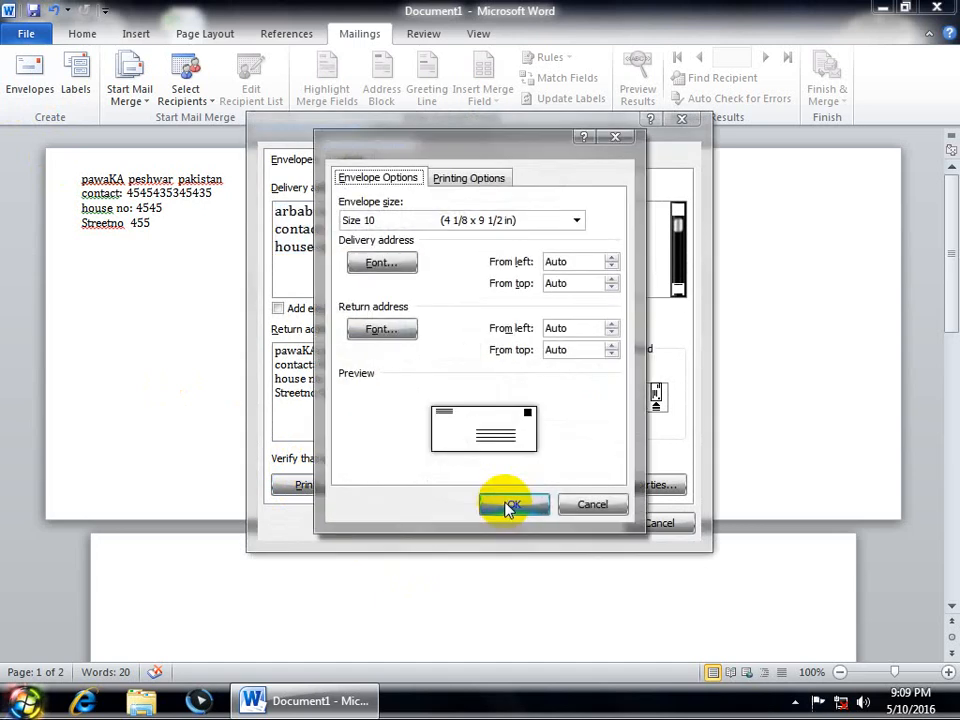
pyautogui.click(357, 219)
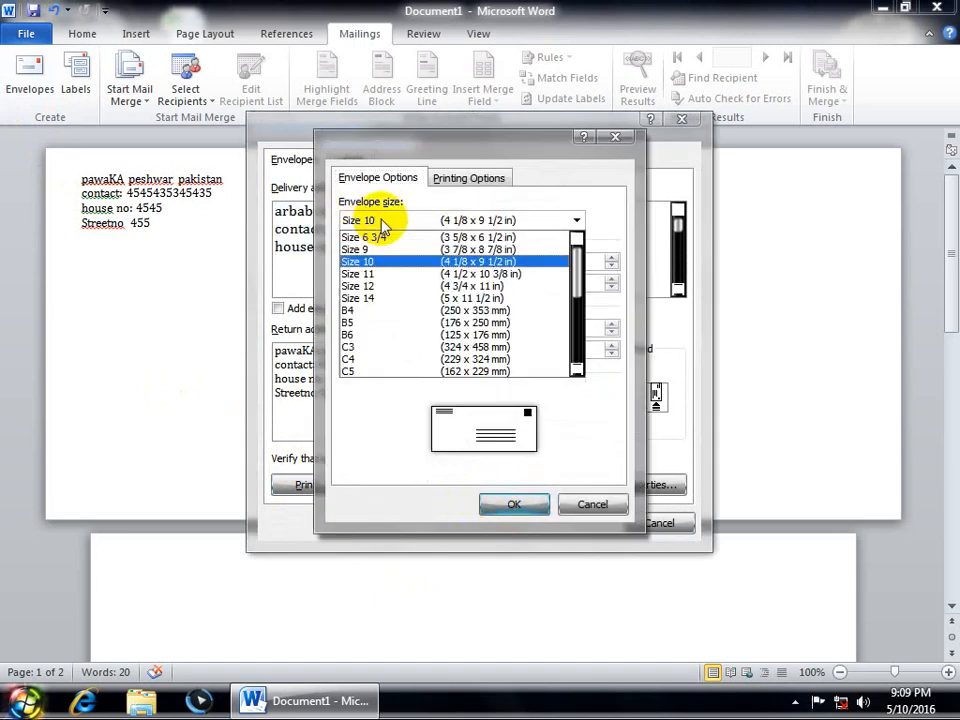
pyautogui.click(378, 286)
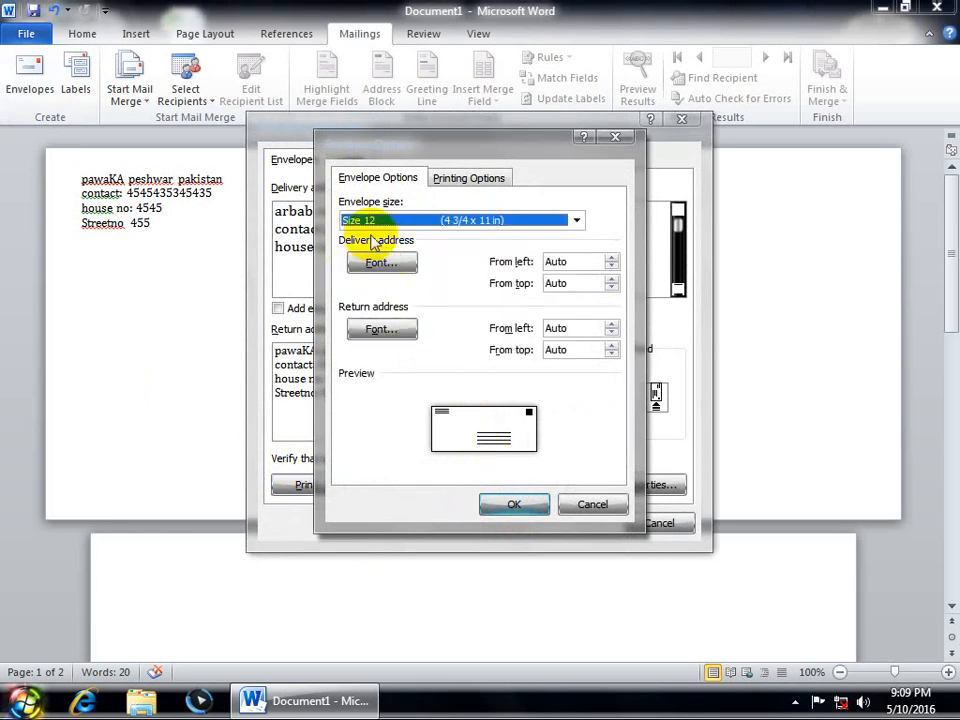
pyautogui.click(611, 257)
pyautogui.click(611, 257)
pyautogui.click(611, 257)
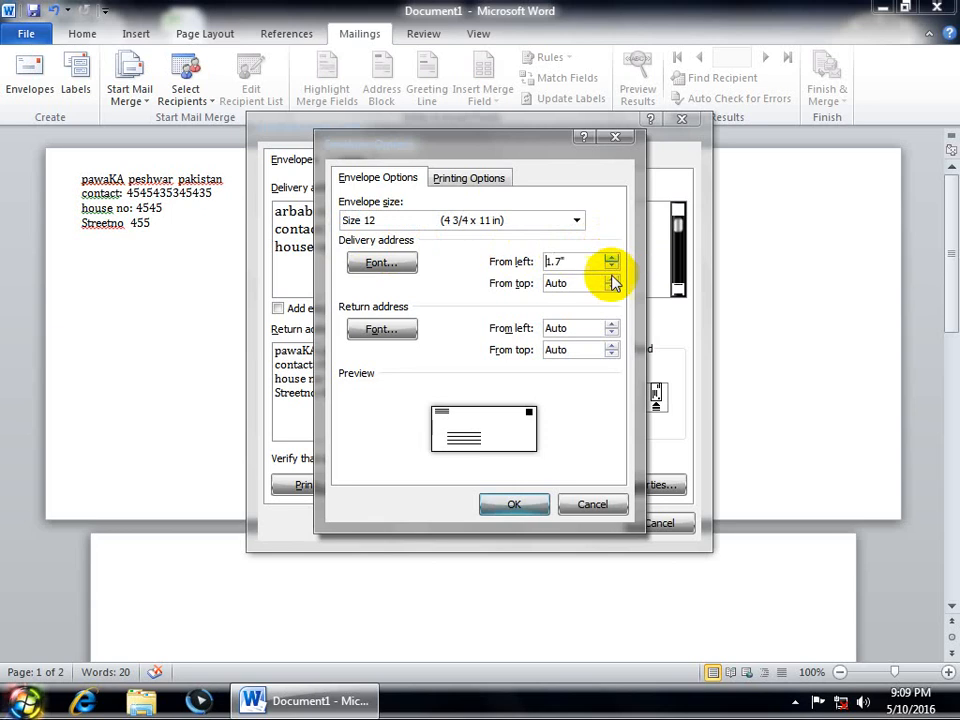
pyautogui.click(611, 279)
pyautogui.click(611, 279)
pyautogui.click(611, 279)
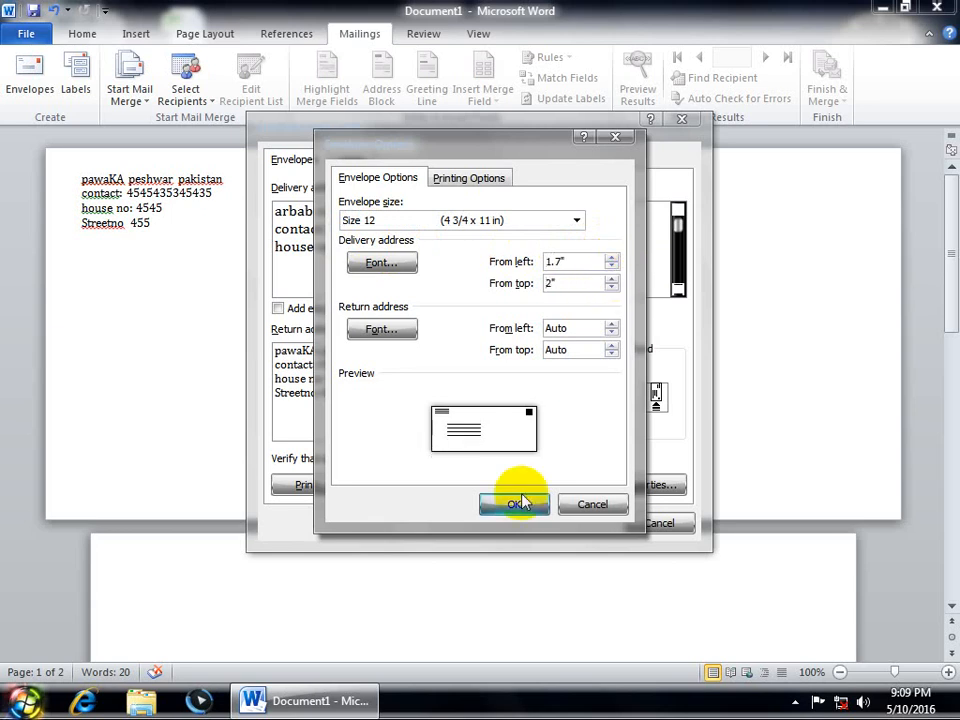
# Step: Format the delivery address font as Aharoni, Bold, 18 pt, in light blue
pyautogui.click(381, 262)
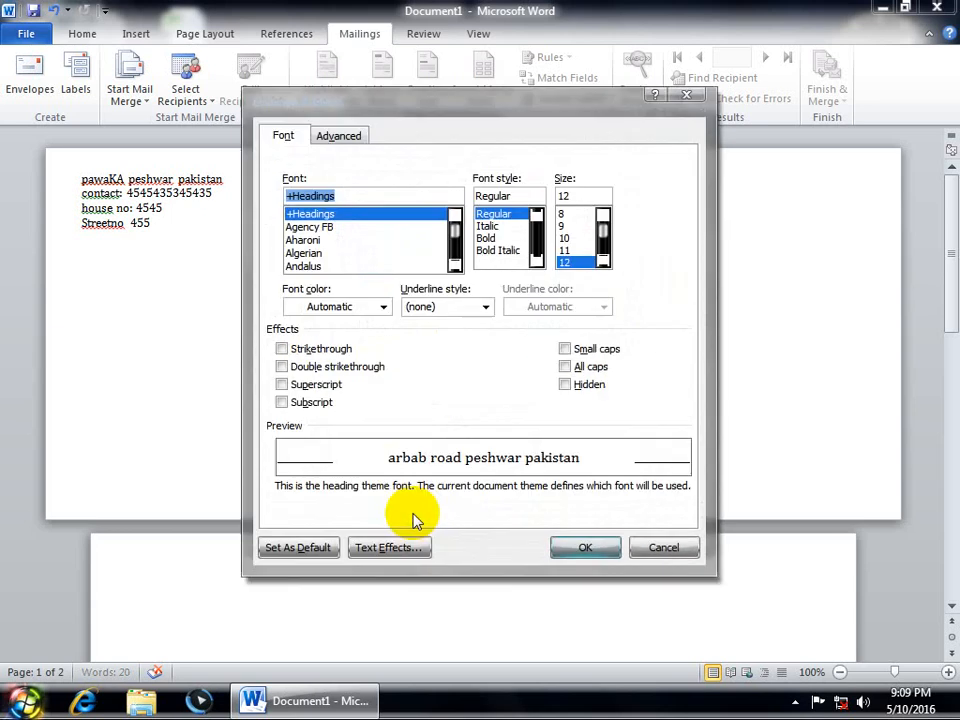
pyautogui.click(603, 262)
pyautogui.click(603, 262)
pyautogui.click(603, 262)
pyautogui.click(577, 262)
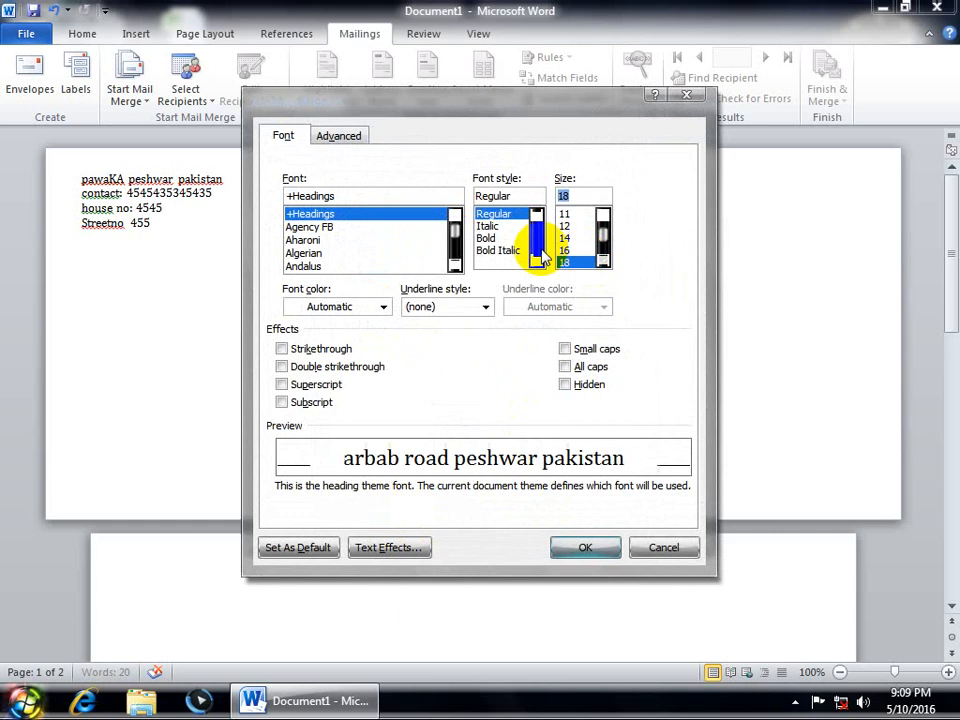
pyautogui.click(490, 238)
pyautogui.click(302, 240)
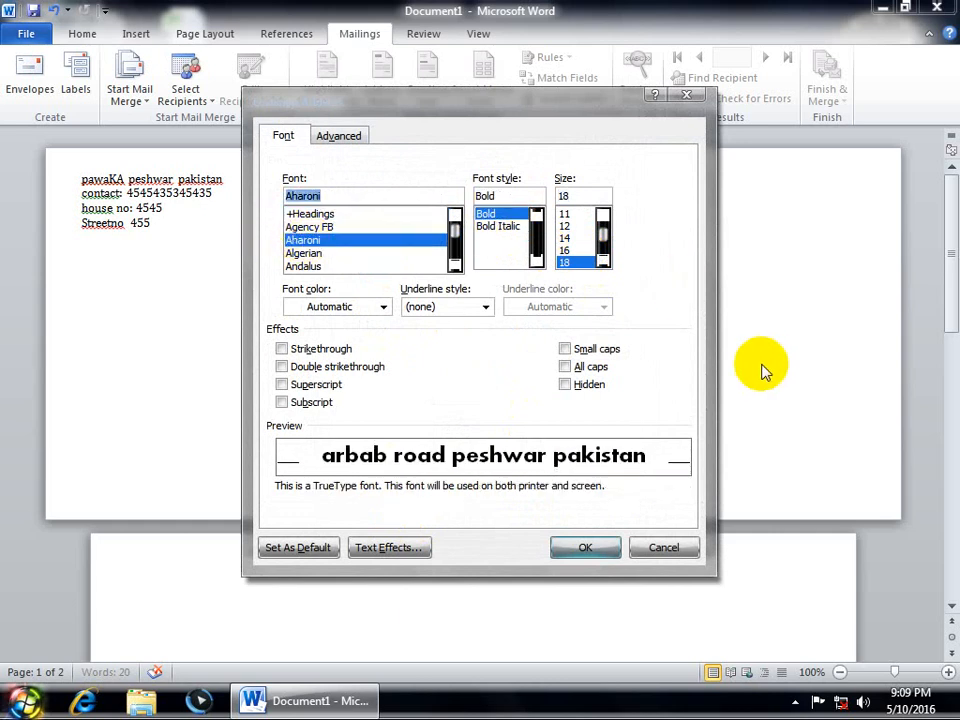
pyautogui.click(358, 306)
pyautogui.click(343, 392)
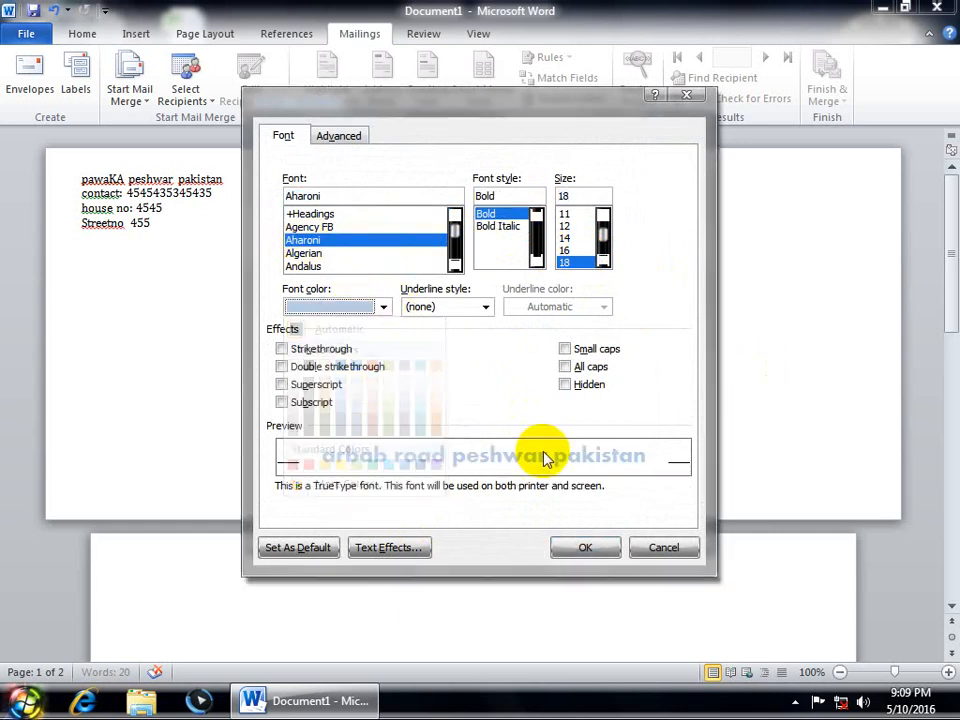
pyautogui.click(591, 545)
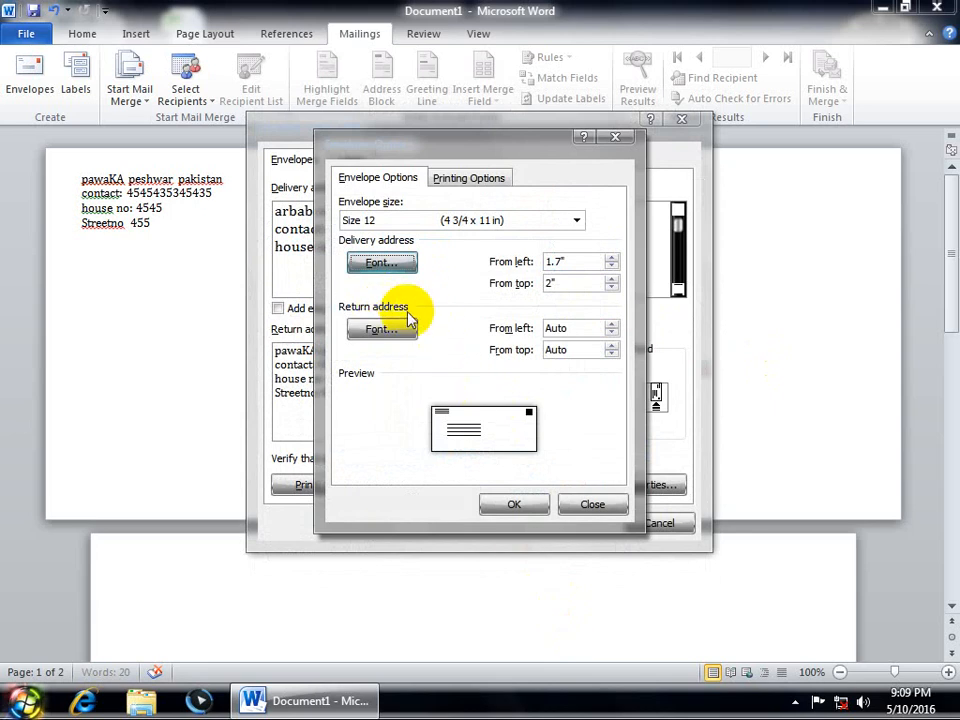
# Step: Position the return address 0.8" from the left and 0.8" from the top
pyautogui.click(611, 324)
pyautogui.click(611, 324)
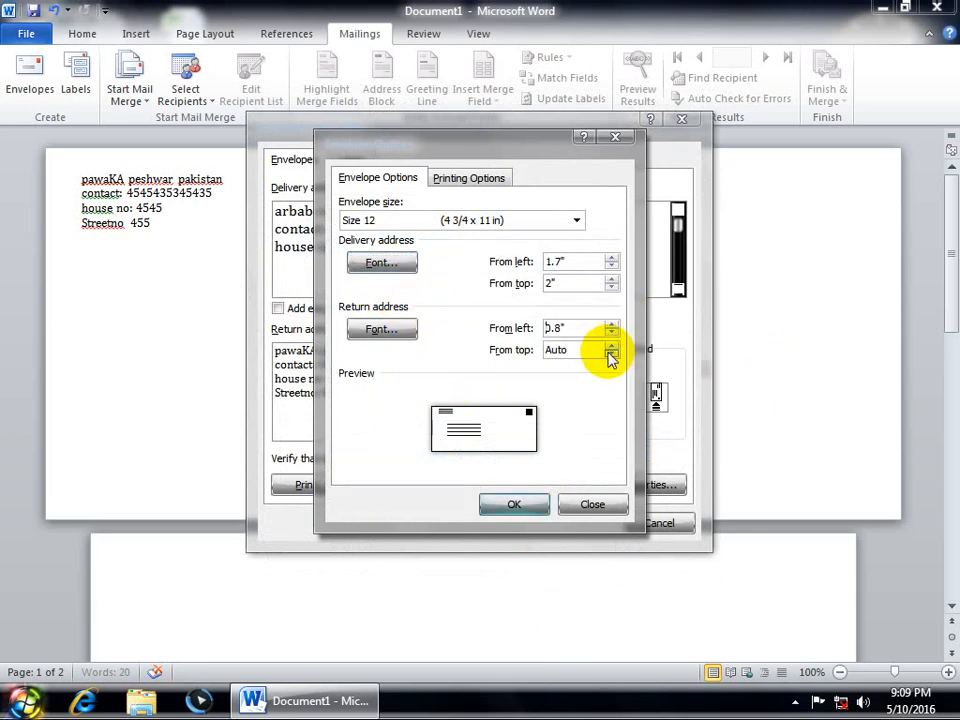
pyautogui.click(614, 346)
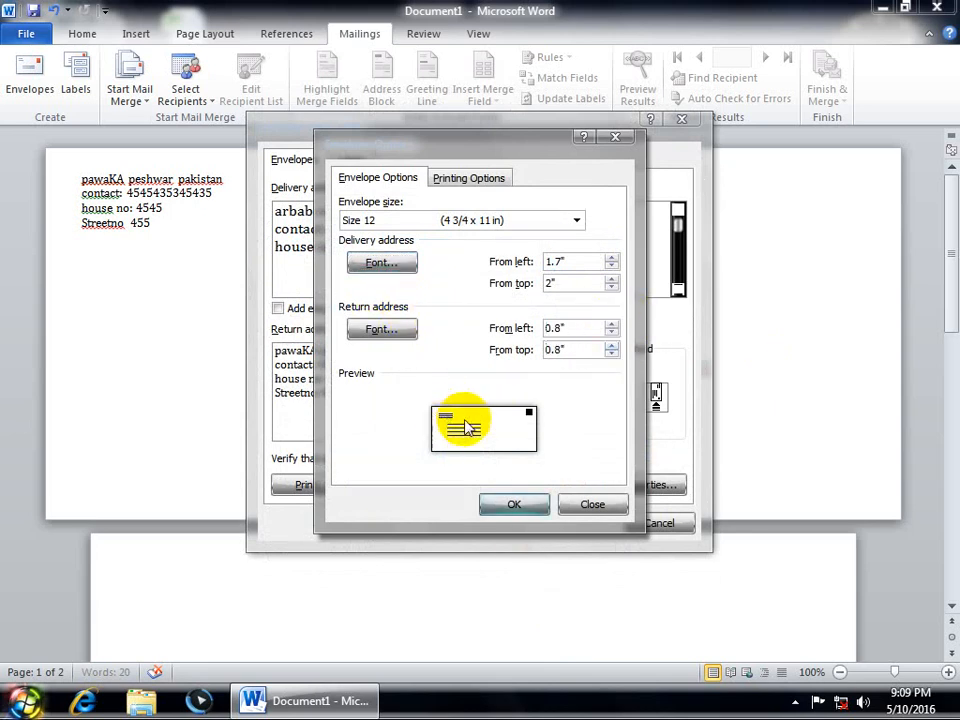
pyautogui.click(512, 505)
# Step: Update the envelope in the document, then agree to install e-postage software via E-postage Properties
pyautogui.click(398, 500)
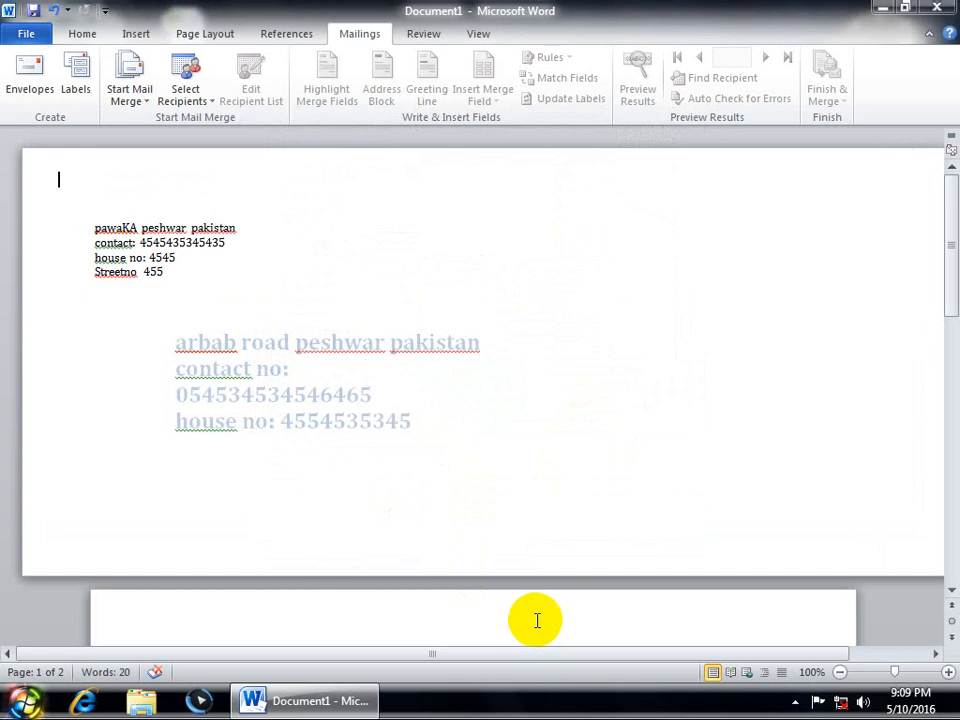
pyautogui.click(57, 93)
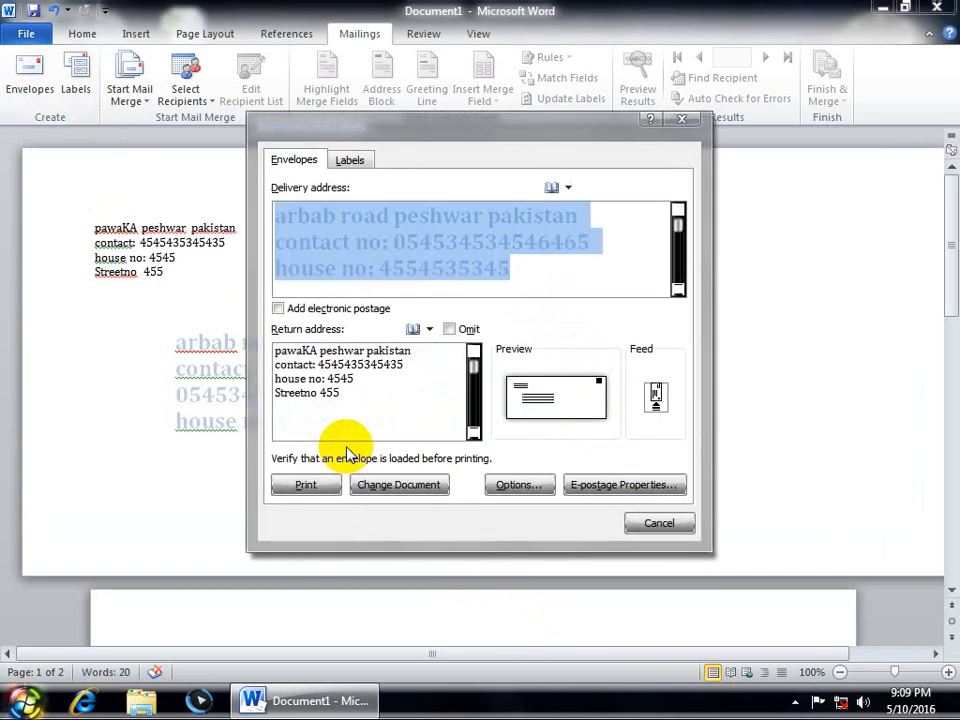
pyautogui.click(585, 485)
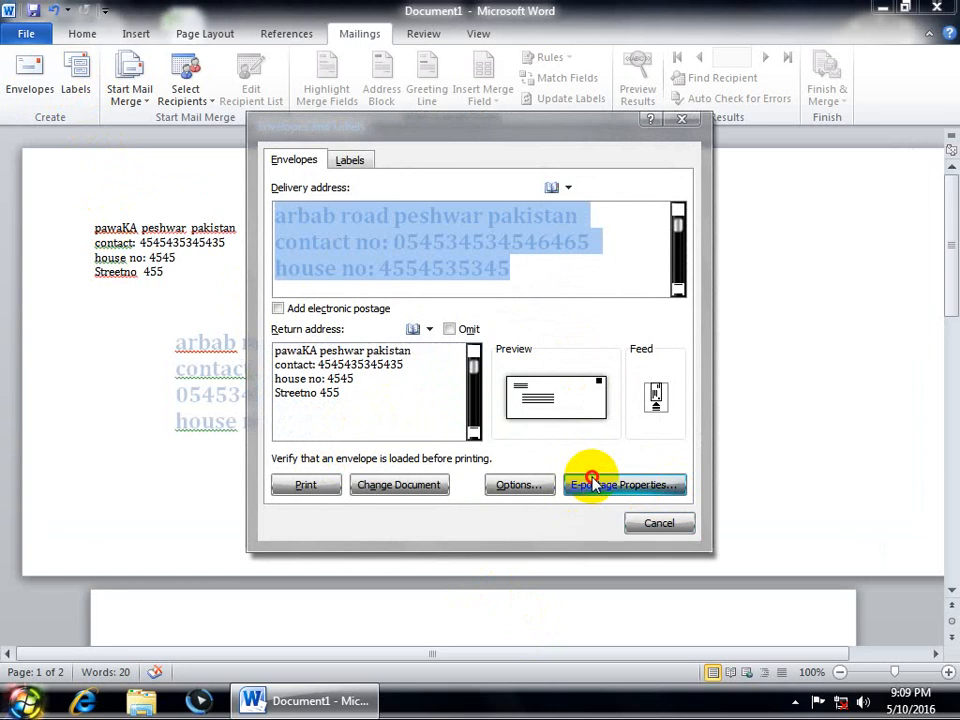
pyautogui.click(407, 394)
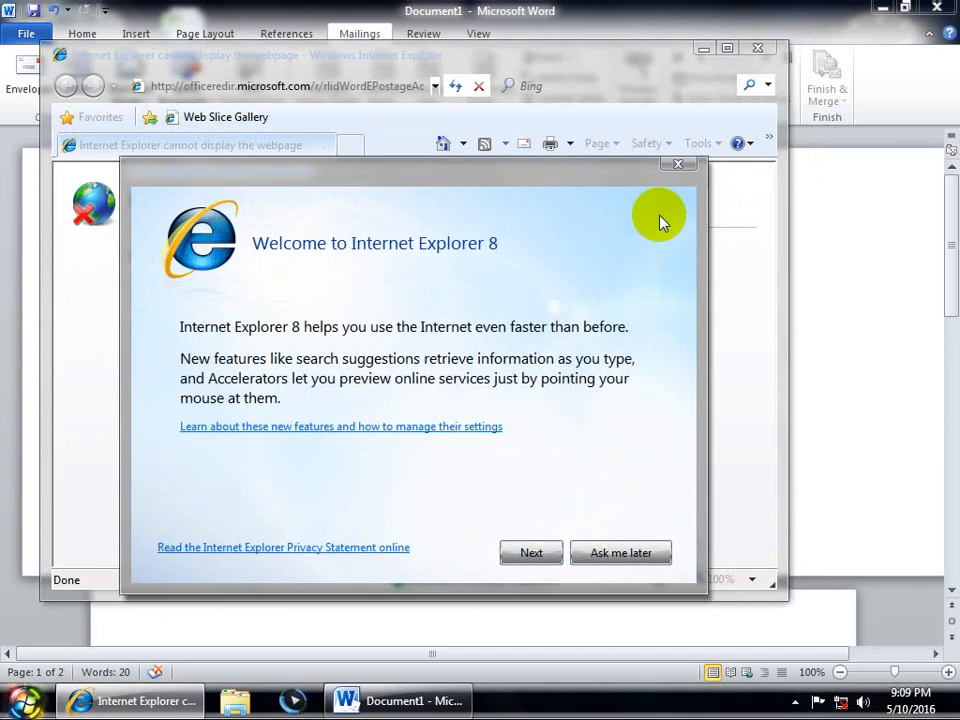
# Step: Cancel Internet Explorer 8's welcome setup and close the browser with all its tabs
pyautogui.click(513, 556)
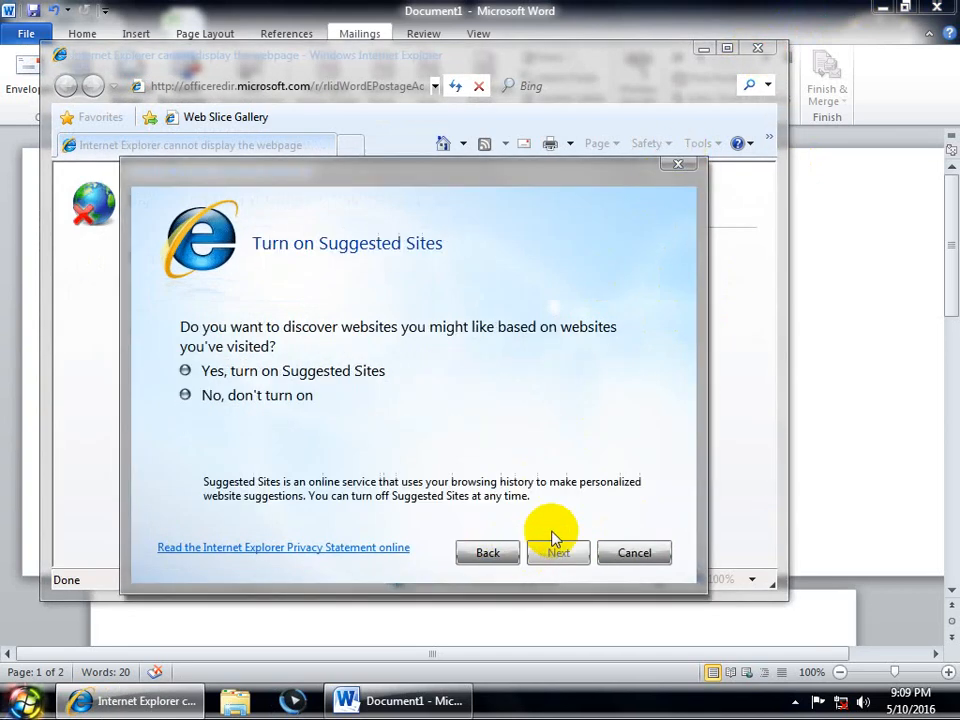
pyautogui.click(634, 556)
pyautogui.click(757, 50)
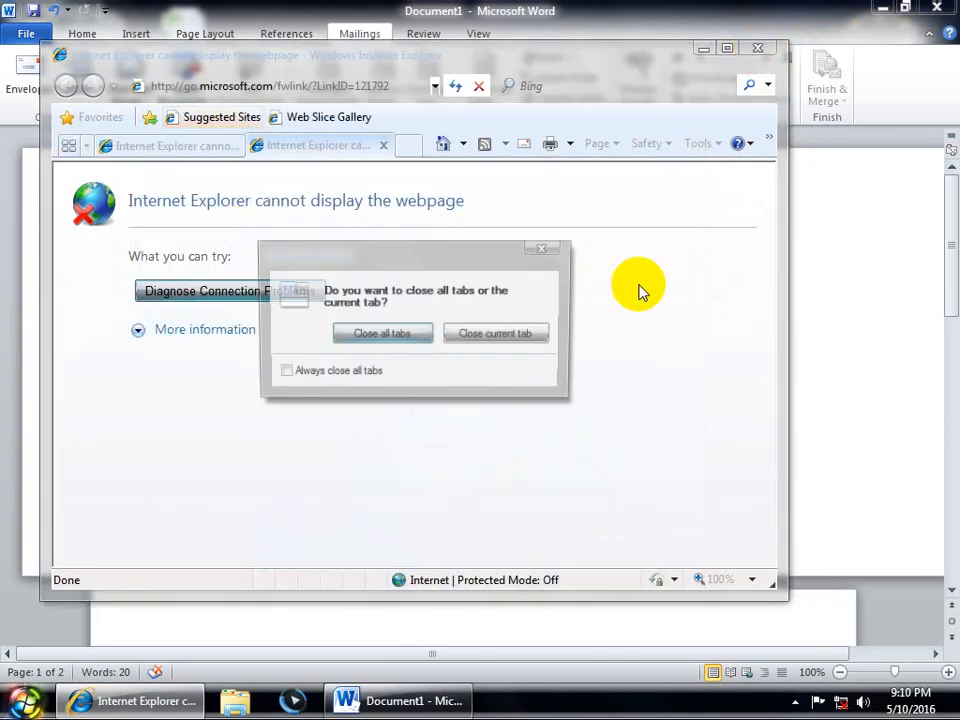
pyautogui.click(428, 332)
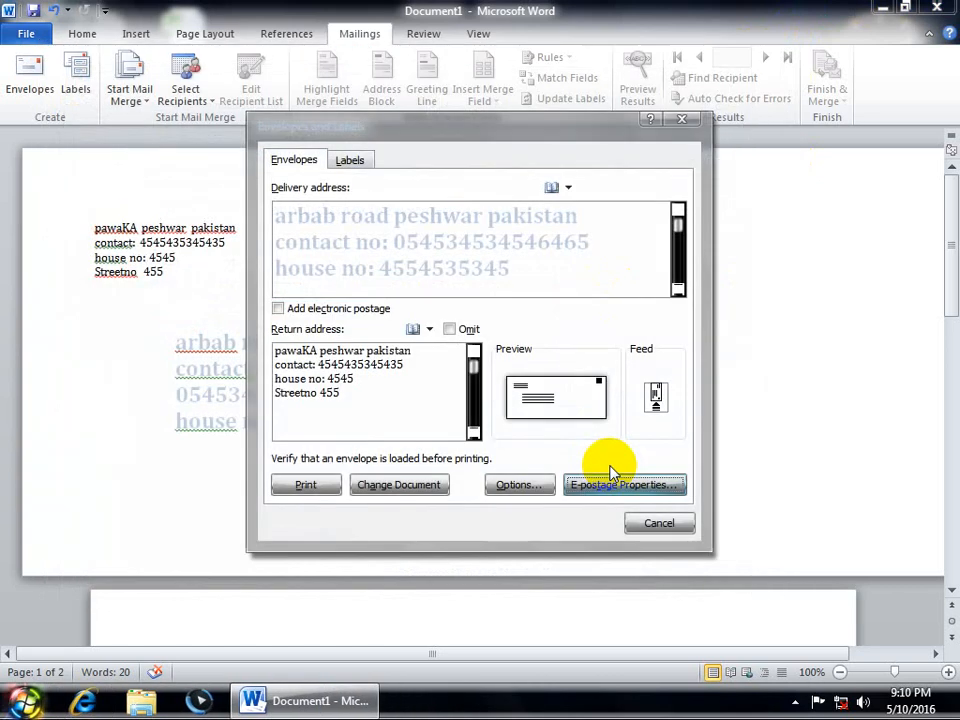
# Step: Cancel the Envelopes dialog and create a new labels document from the delivery address
pyautogui.click(655, 523)
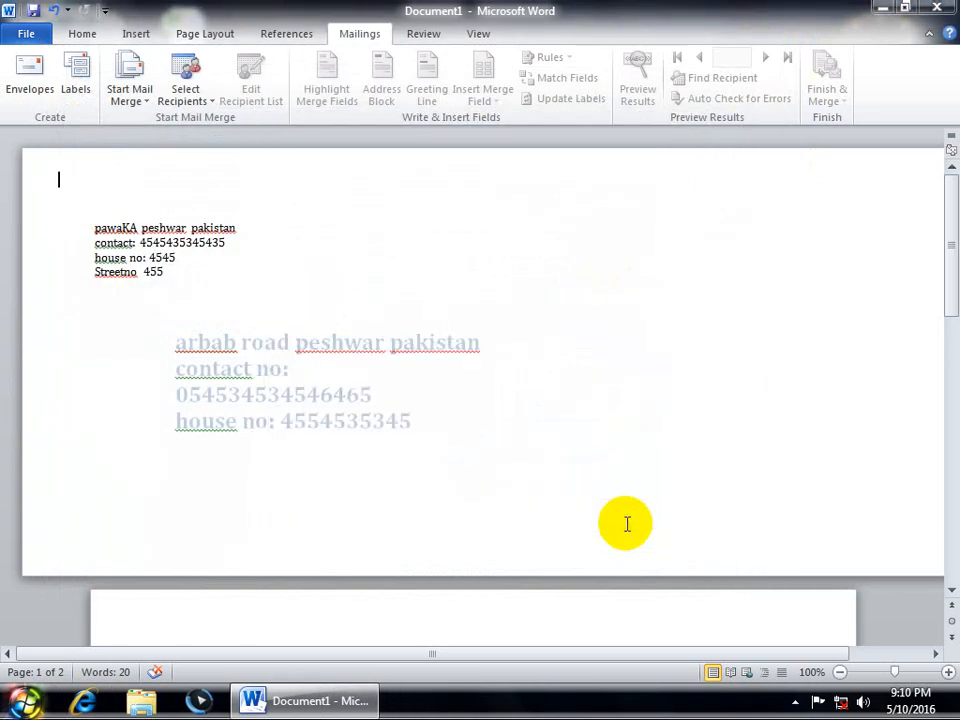
pyautogui.click(75, 78)
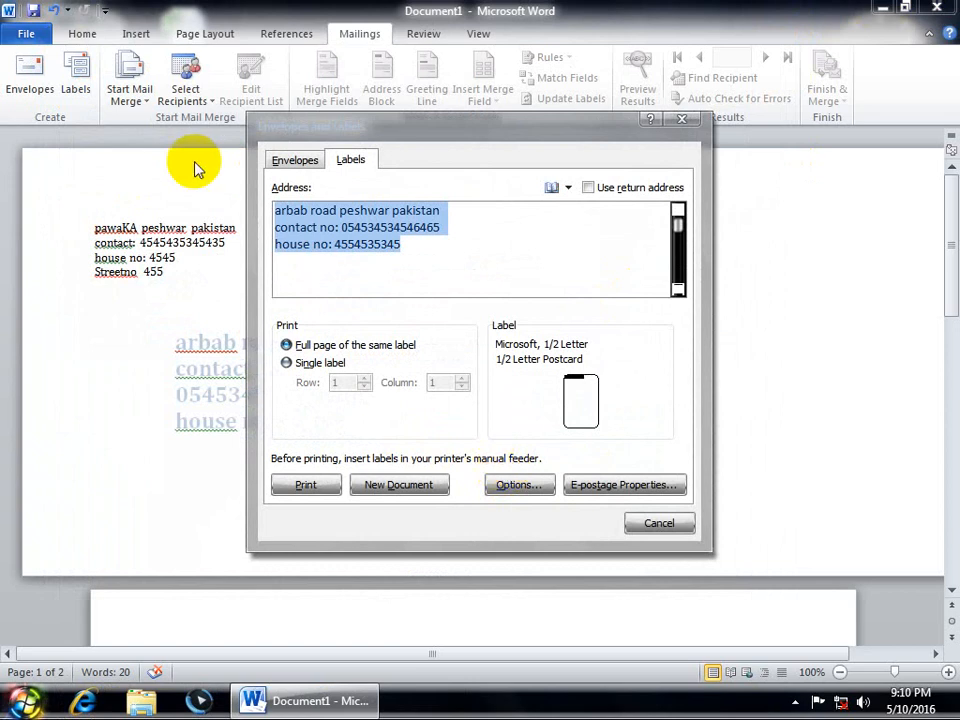
pyautogui.click(392, 486)
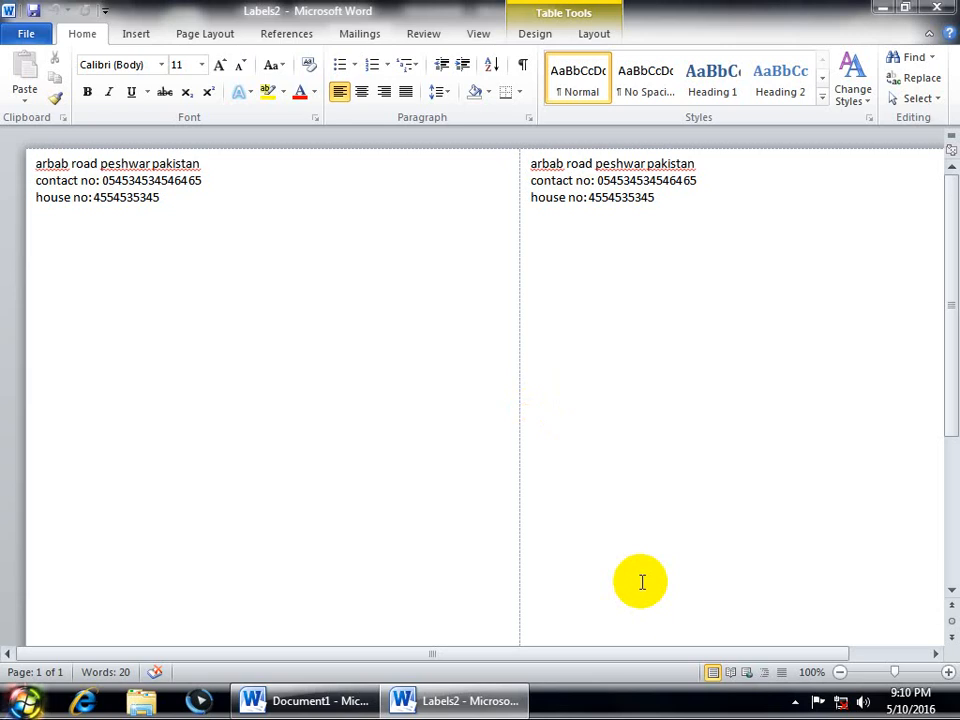
# Step: In a new blank document, enter RAM, HDD and Processor fill-in lines as the label address
pyautogui.hotkey('ctrl', 'n')
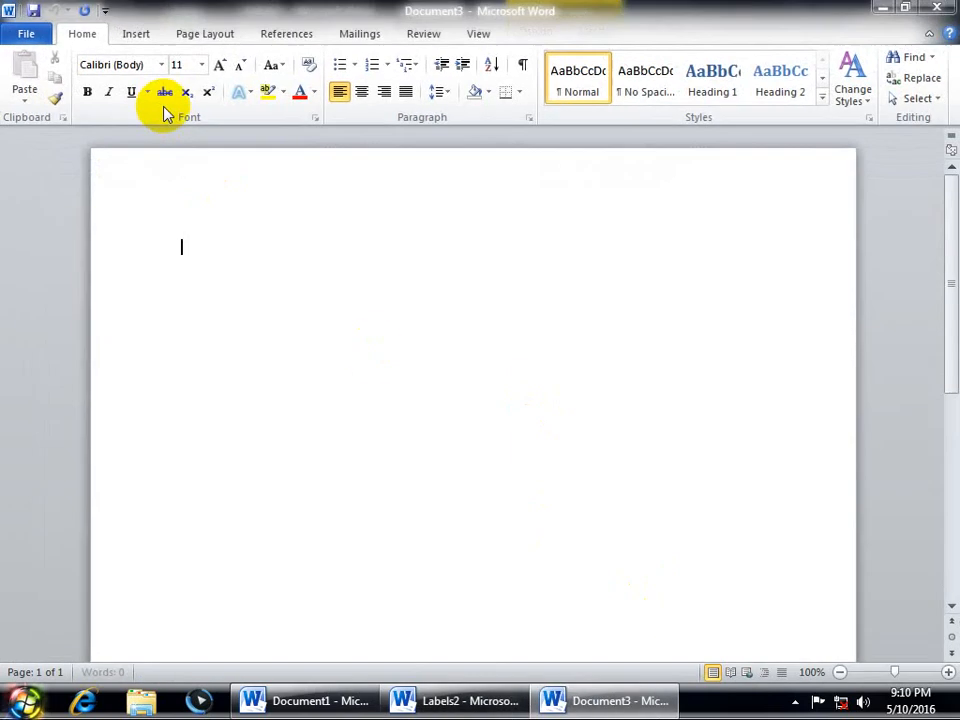
pyautogui.click(363, 37)
pyautogui.click(79, 84)
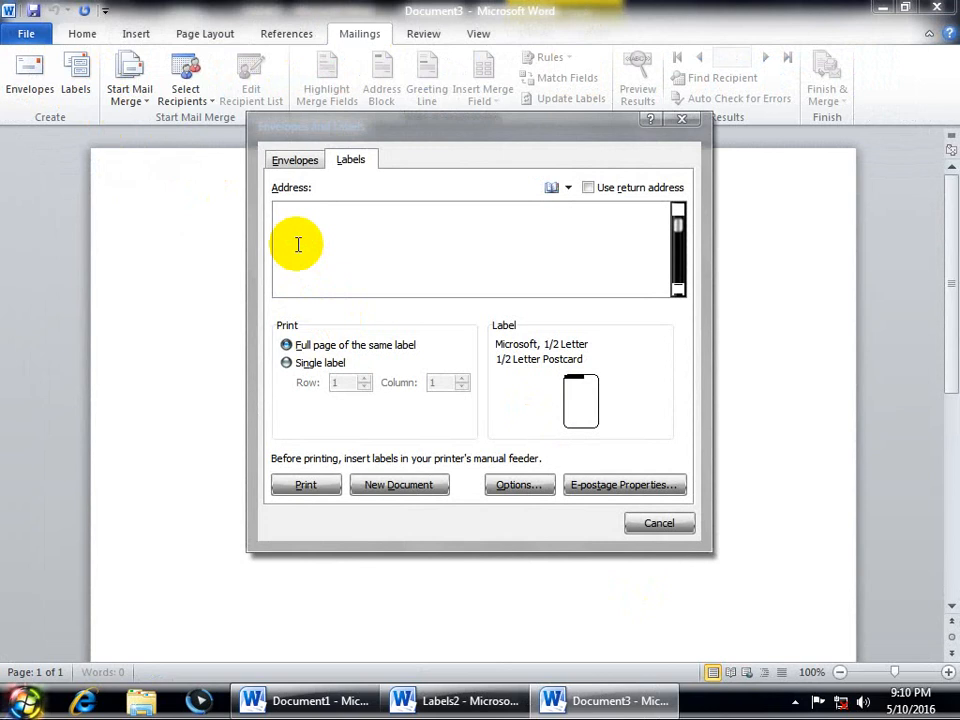
pyautogui.write('RAM')
pyautogui.write('HDD')
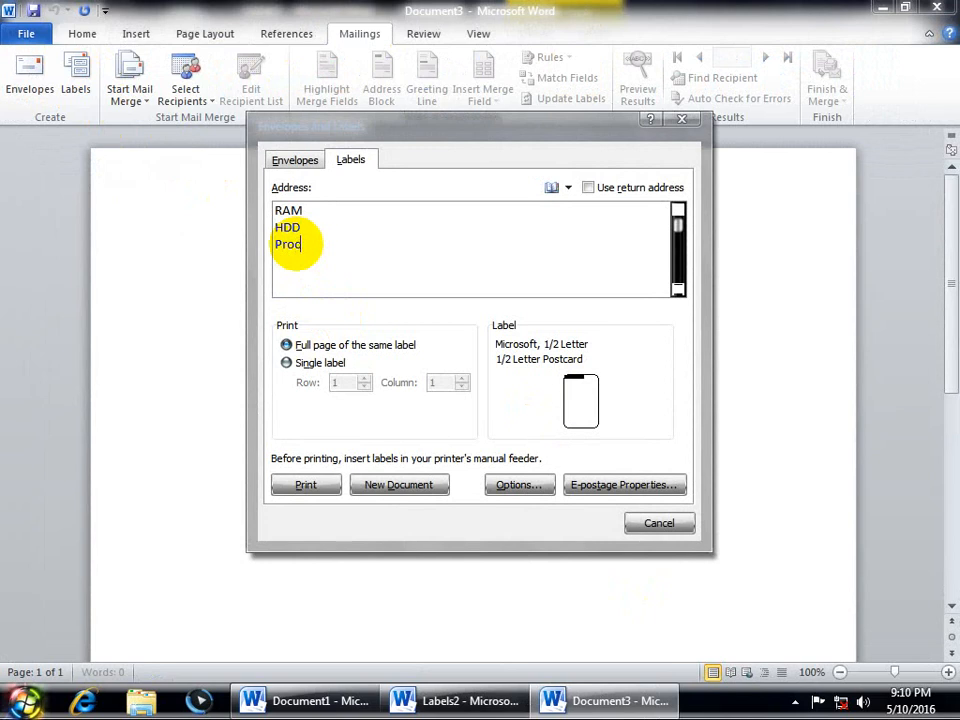
pyautogui.write('Processor___________________')
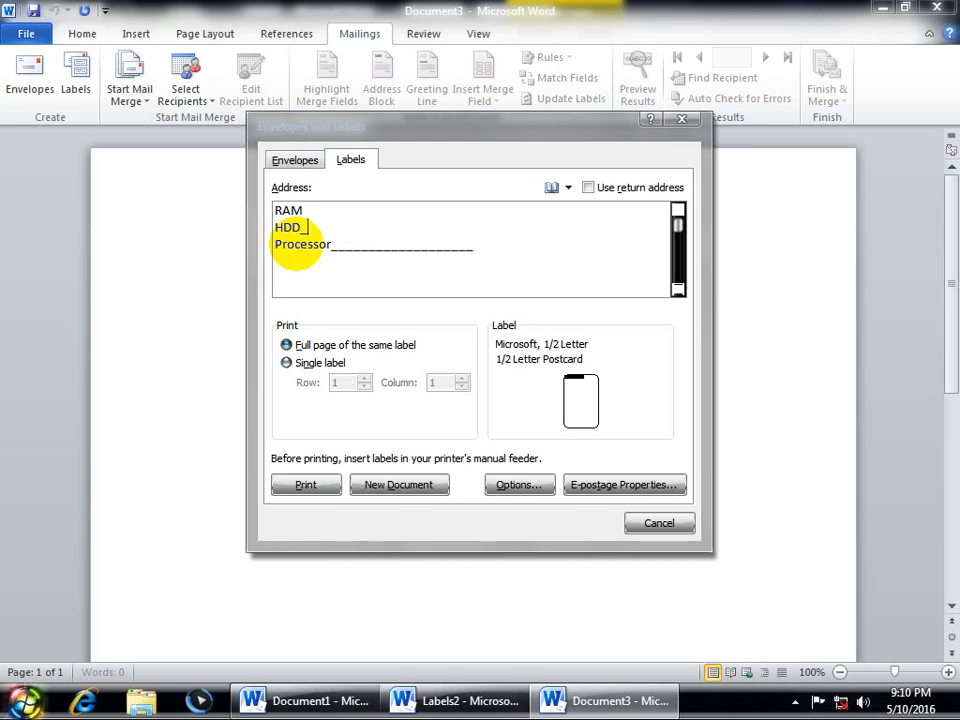
pyautogui.write('___________________________')
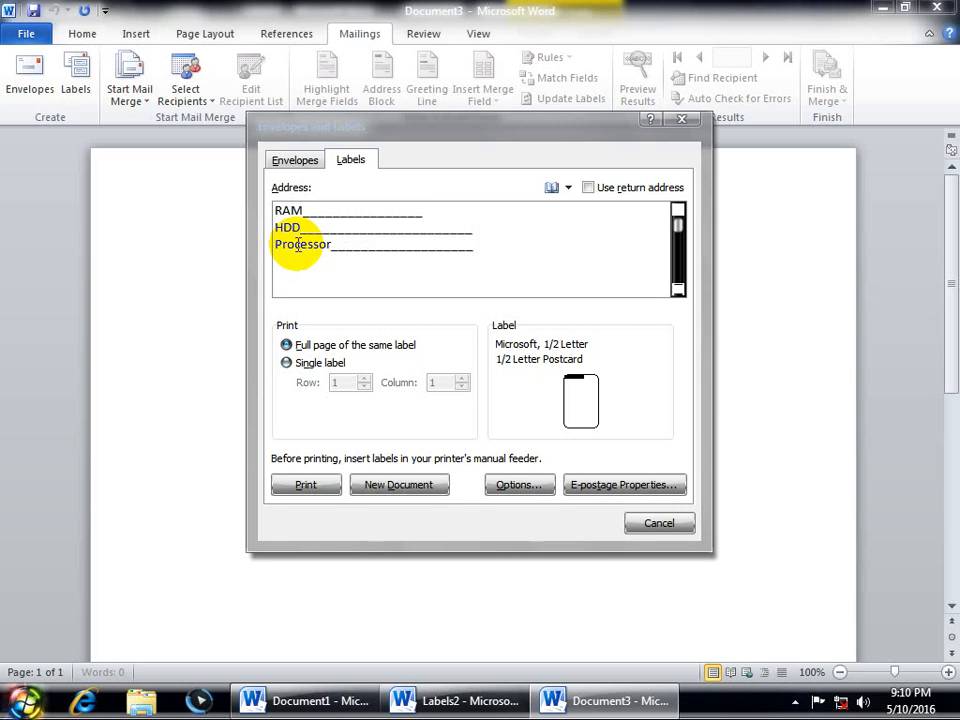
# Step: Select the 30 Per Page label product and generate the label sheet as a new document
pyautogui.click(510, 484)
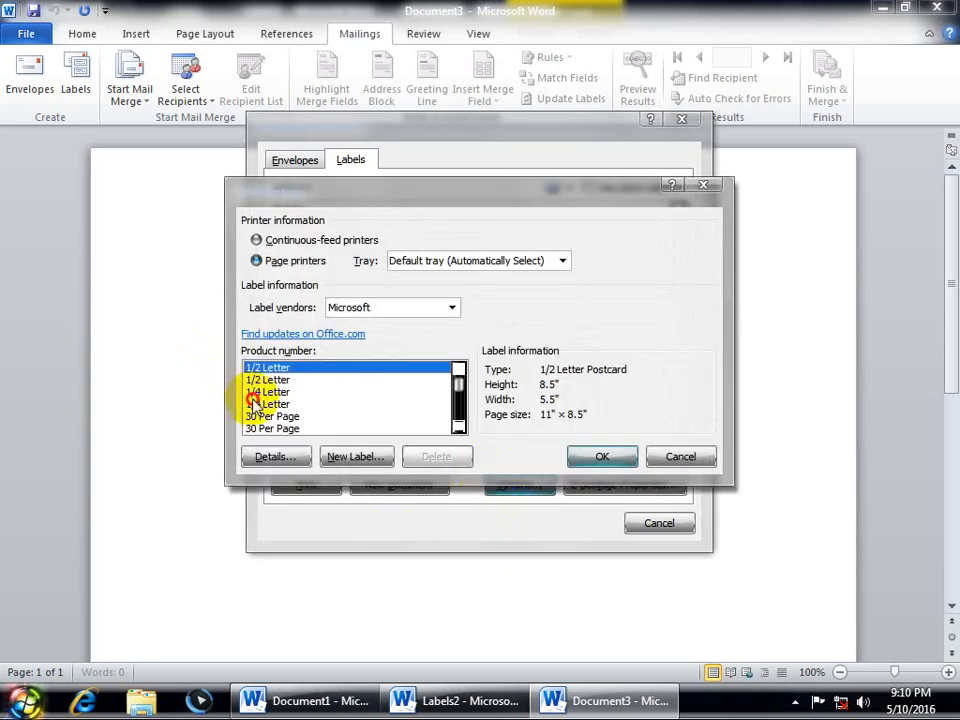
pyautogui.click(254, 403)
pyautogui.click(264, 416)
pyautogui.click(267, 404)
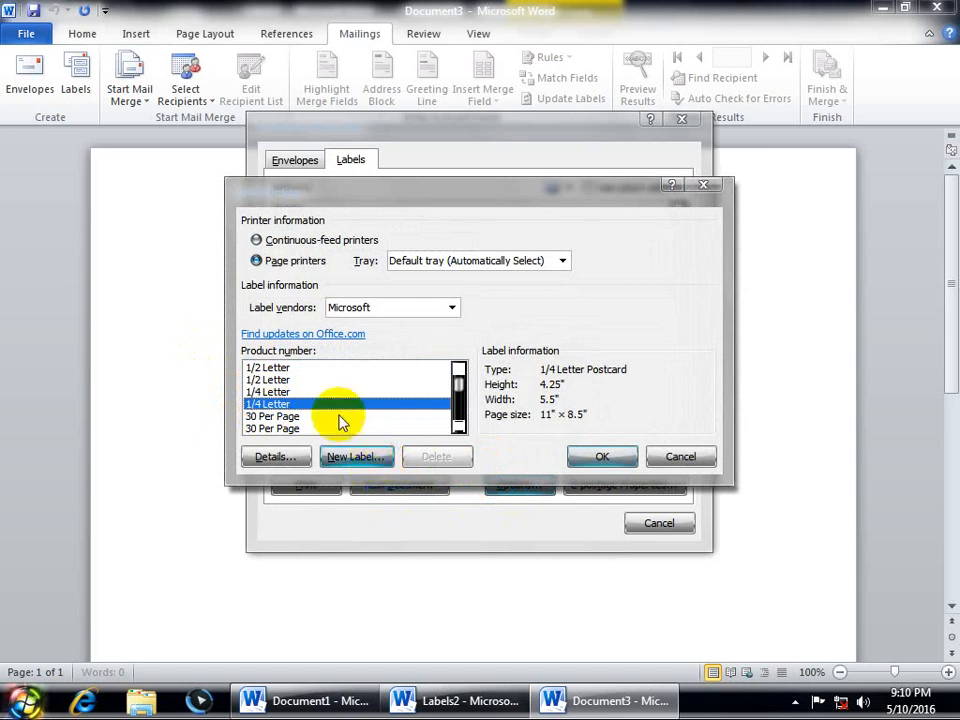
pyautogui.click(263, 416)
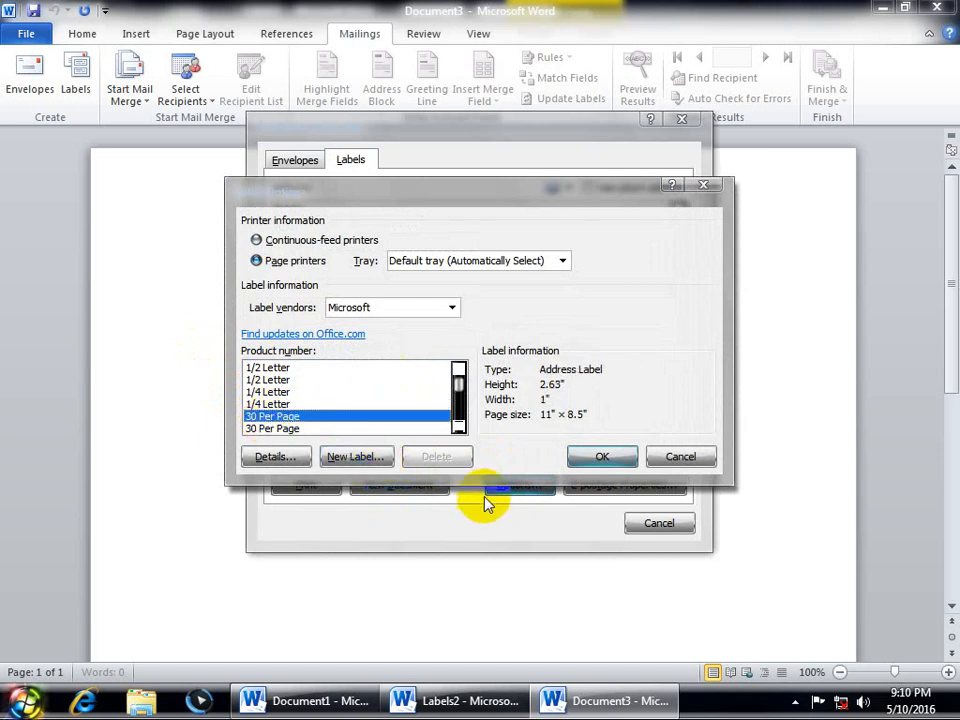
pyautogui.click(576, 456)
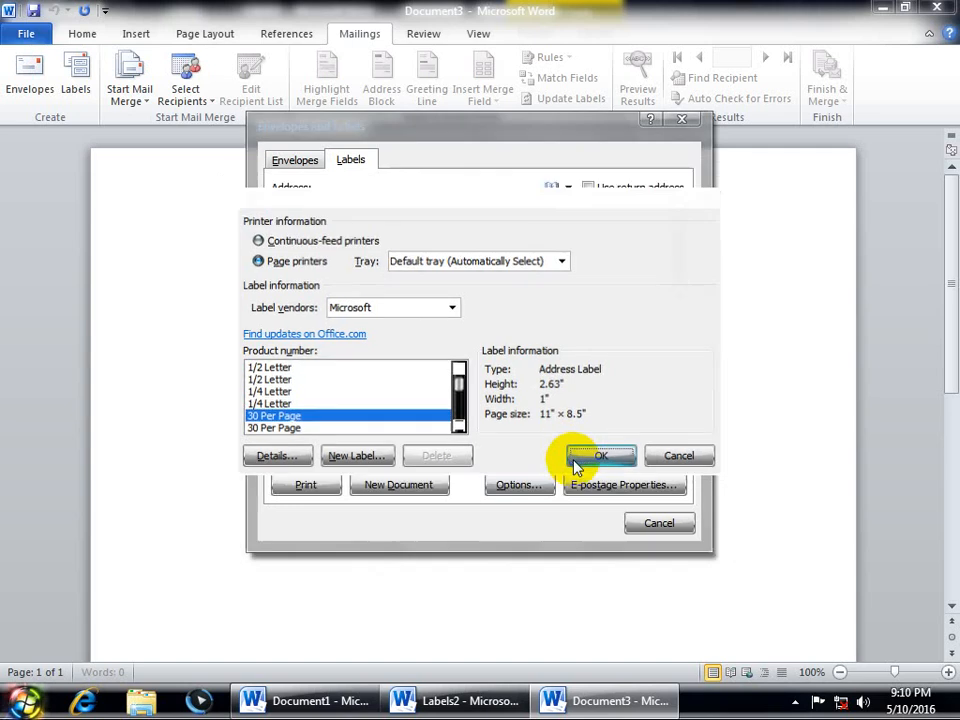
pyautogui.click(435, 490)
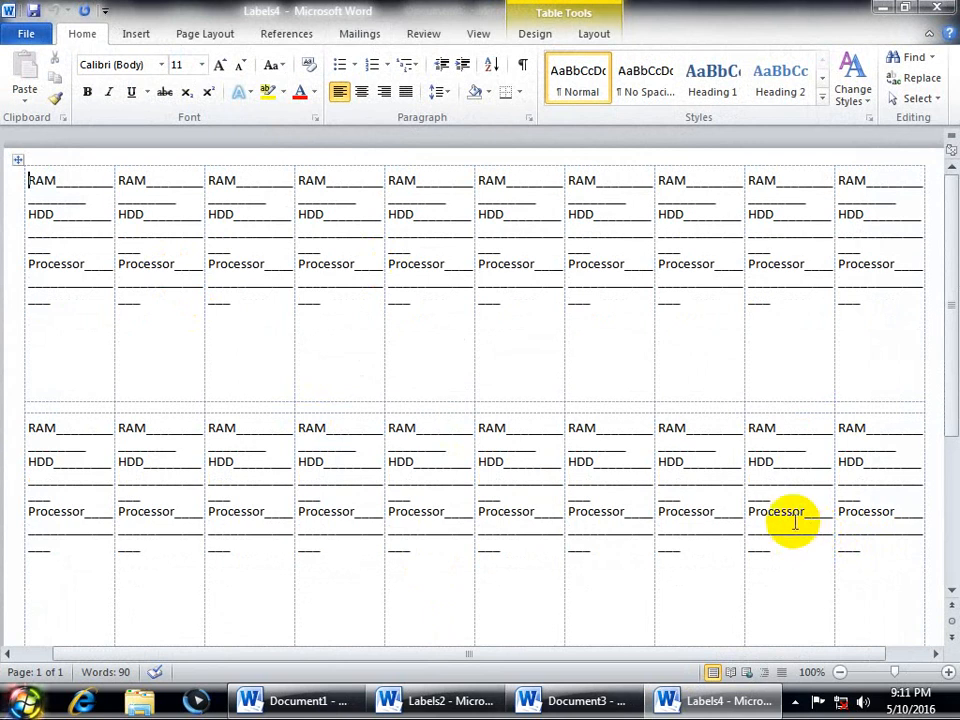
# Step: Open a fresh blank document, Document5, with Ctrl+N
pyautogui.hotkey('ctrl', 'n')
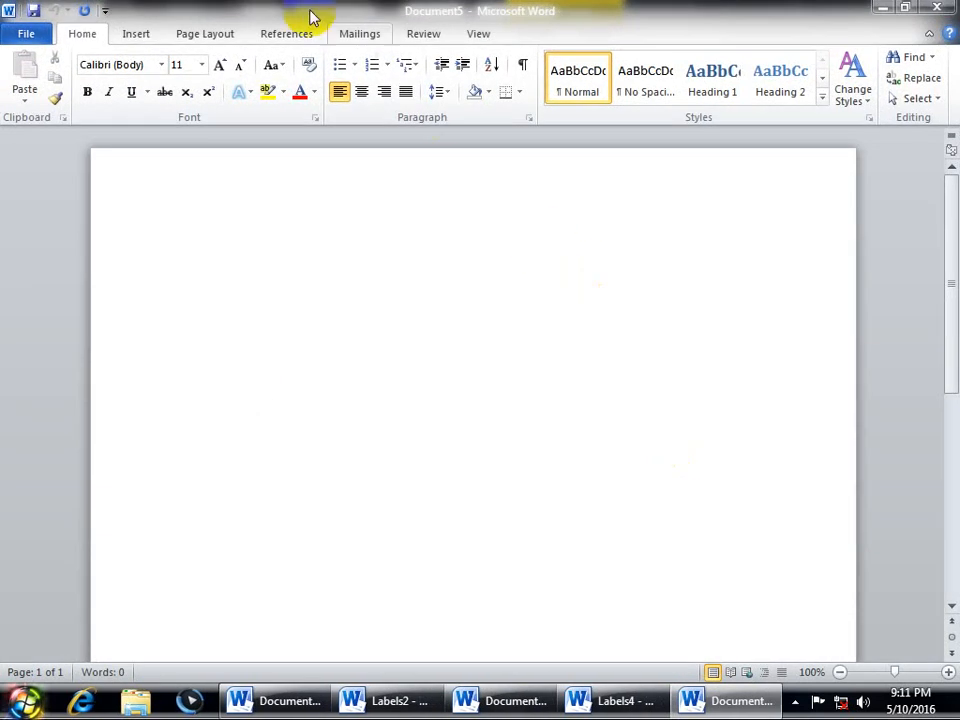
# Step: Glance at the mail merge document types, then set the font size to 28
pyautogui.click(358, 33)
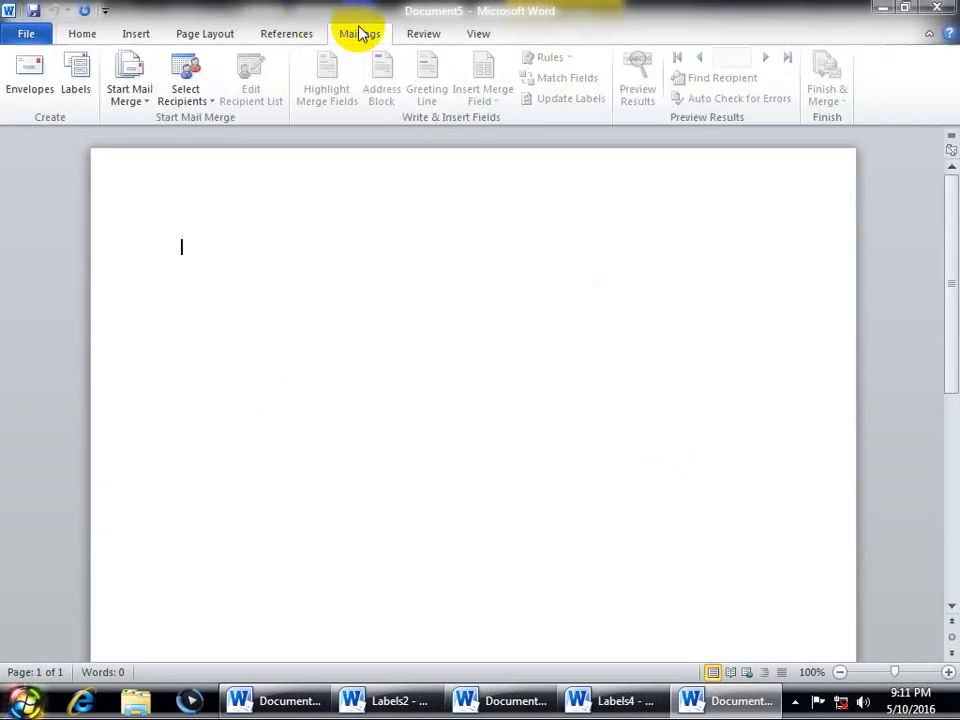
pyautogui.click(140, 100)
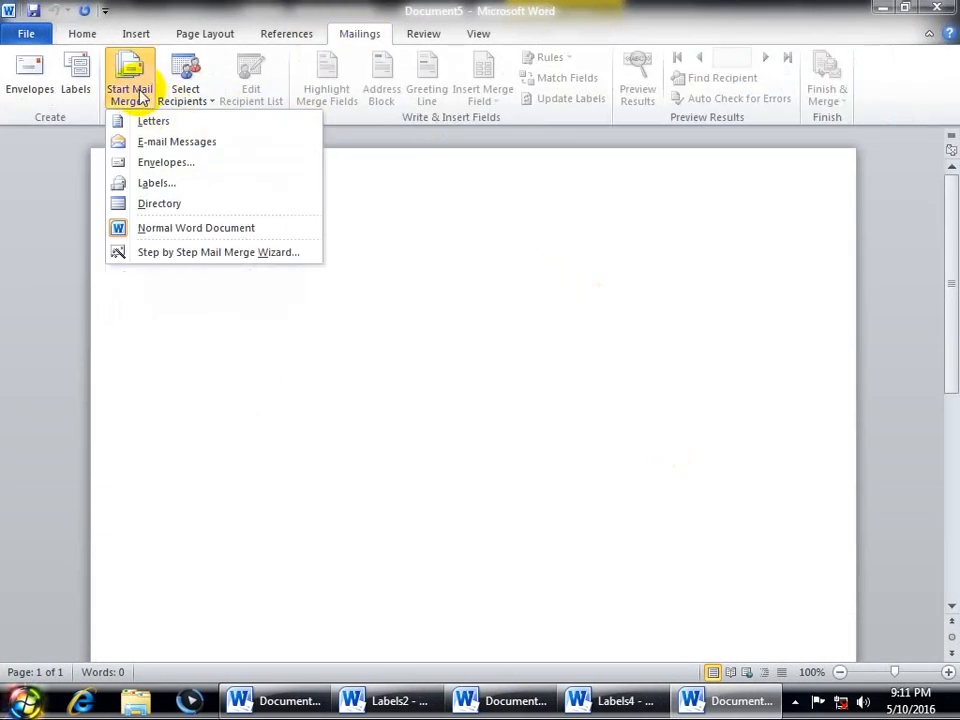
pyautogui.click(179, 366)
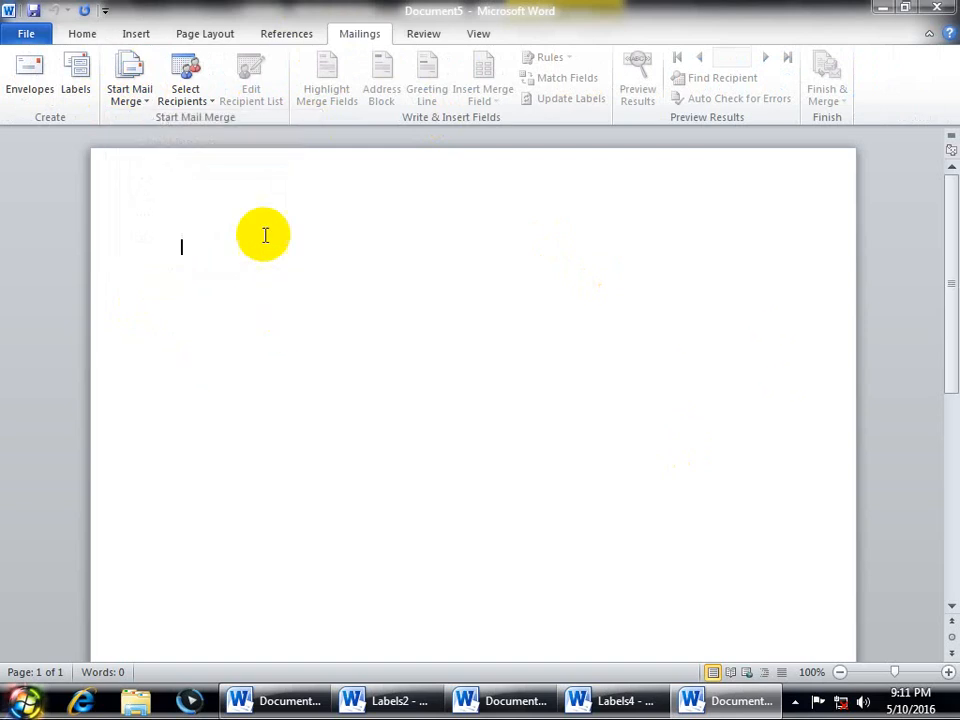
pyautogui.click(84, 32)
pyautogui.click(201, 64)
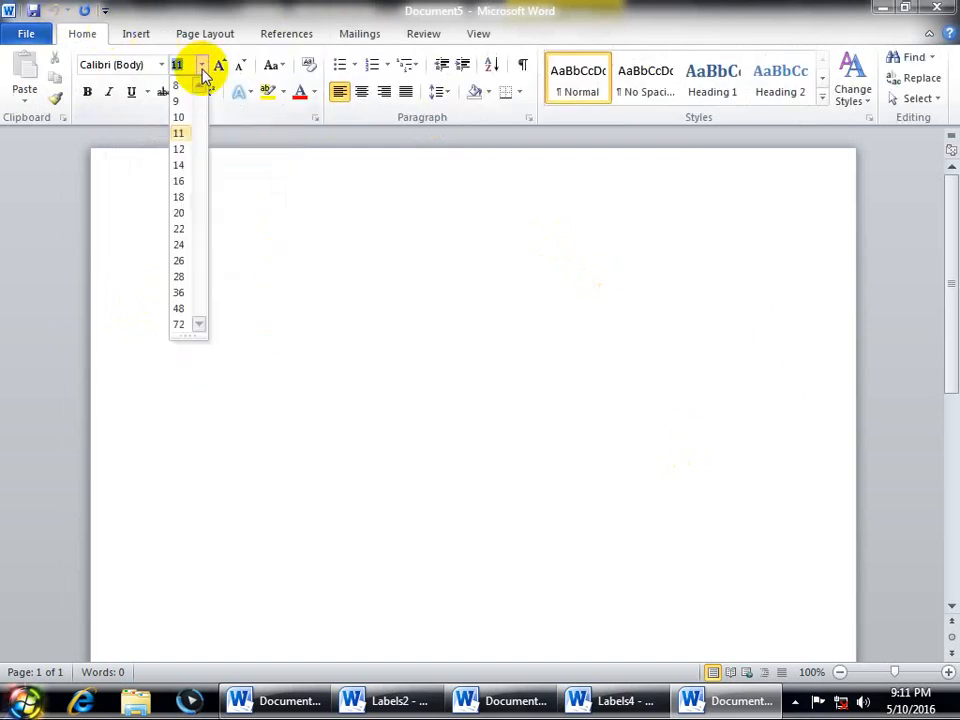
pyautogui.click(179, 276)
# Step: Type the note 'Mail Merge: Single message, Report, Letter, Application, Certificate send or print to the many users we use mail merge'
pyautogui.write('M')
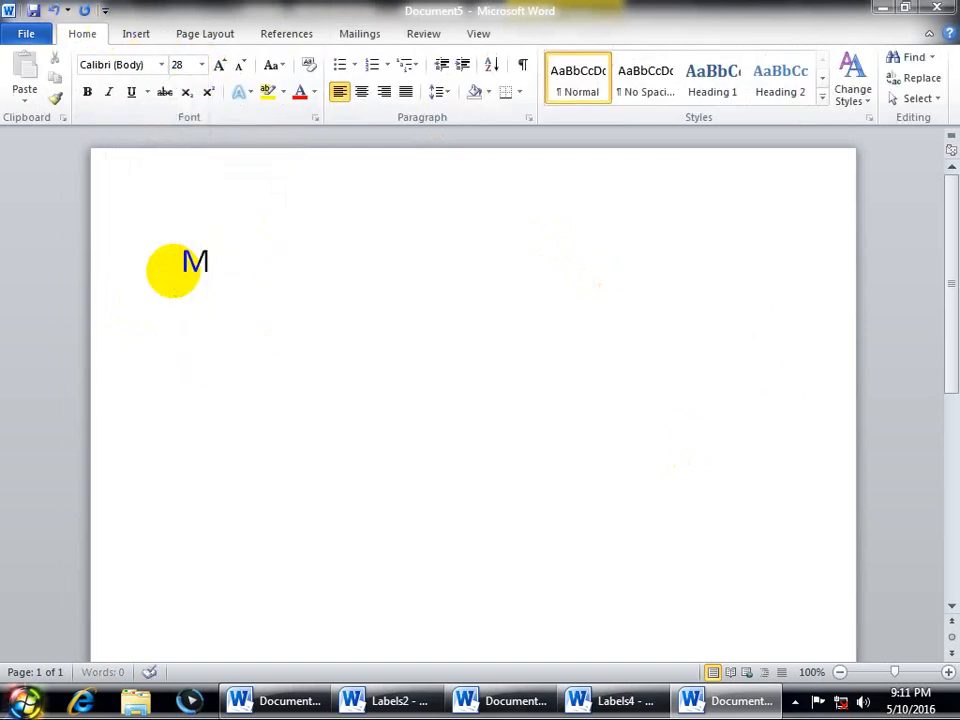
pyautogui.write('ail Mergh')
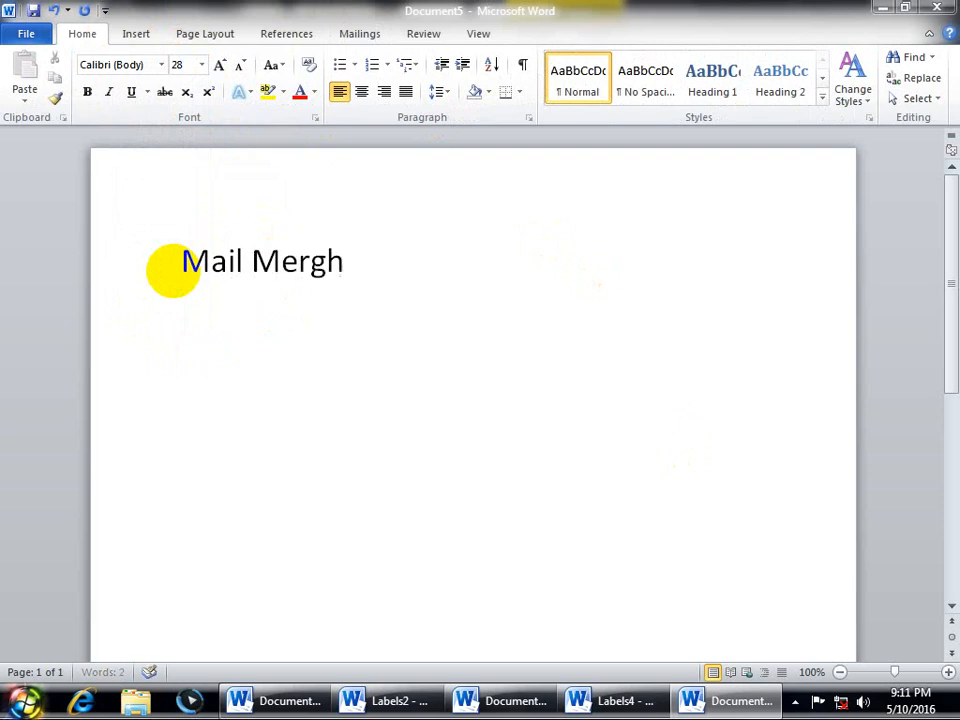
pyautogui.press('BackSpace')
pyautogui.write('e: Singl')
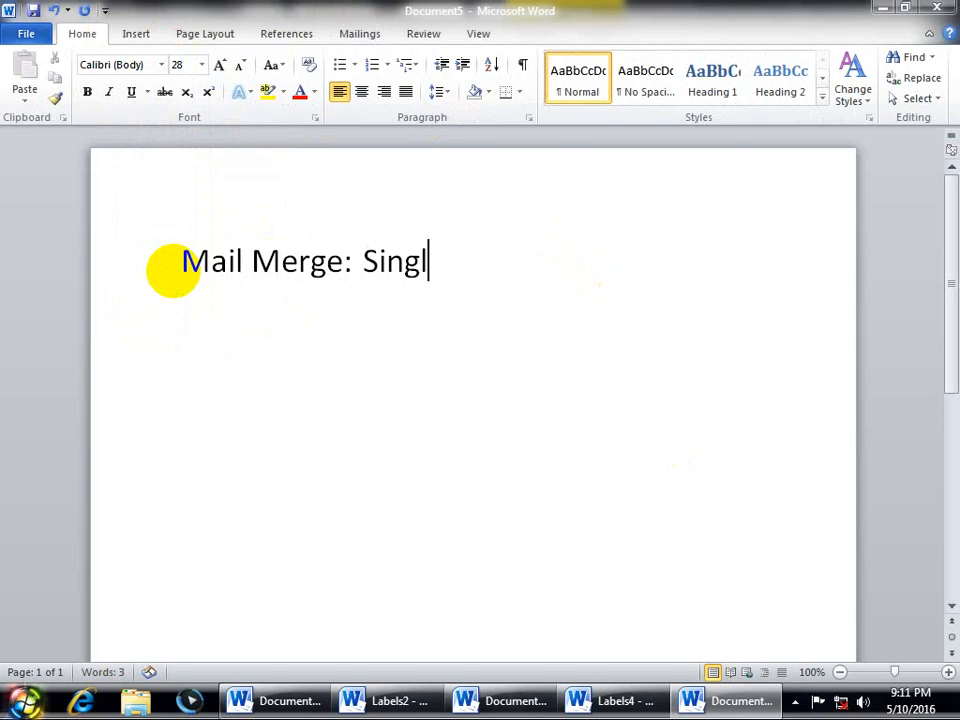
pyautogui.press('BackSpace')
pyautogui.write('le me')
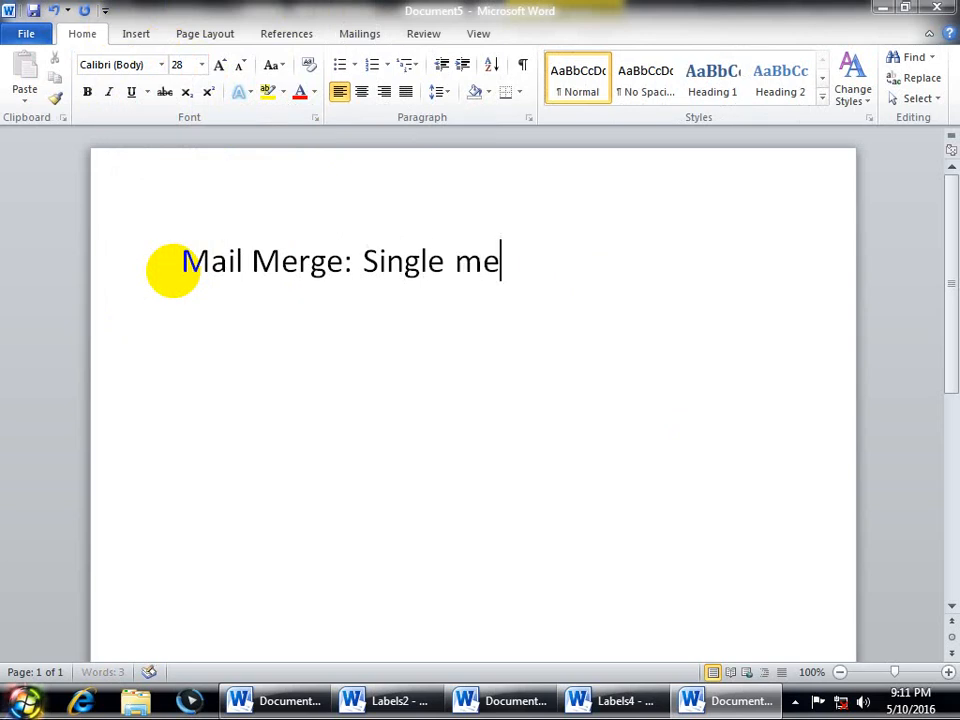
pyautogui.write('ssage,')
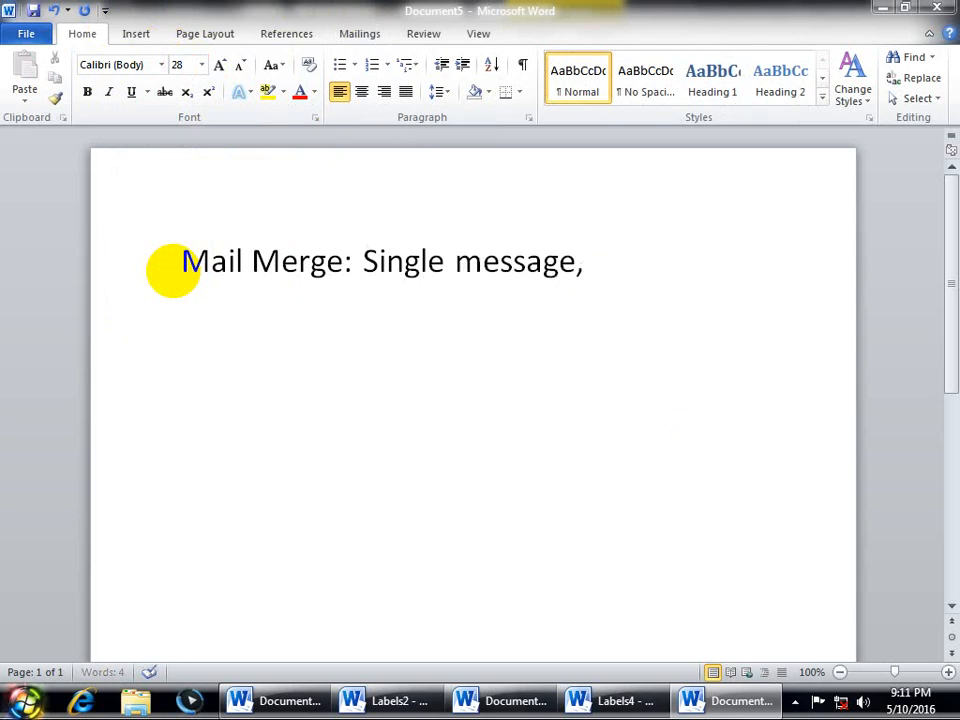
pyautogui.write('Reorit')
pyautogui.press('BackSpace')
pyautogui.press('BackSpace')
pyautogui.press('BackSpace')
pyautogui.press('BackSpace')
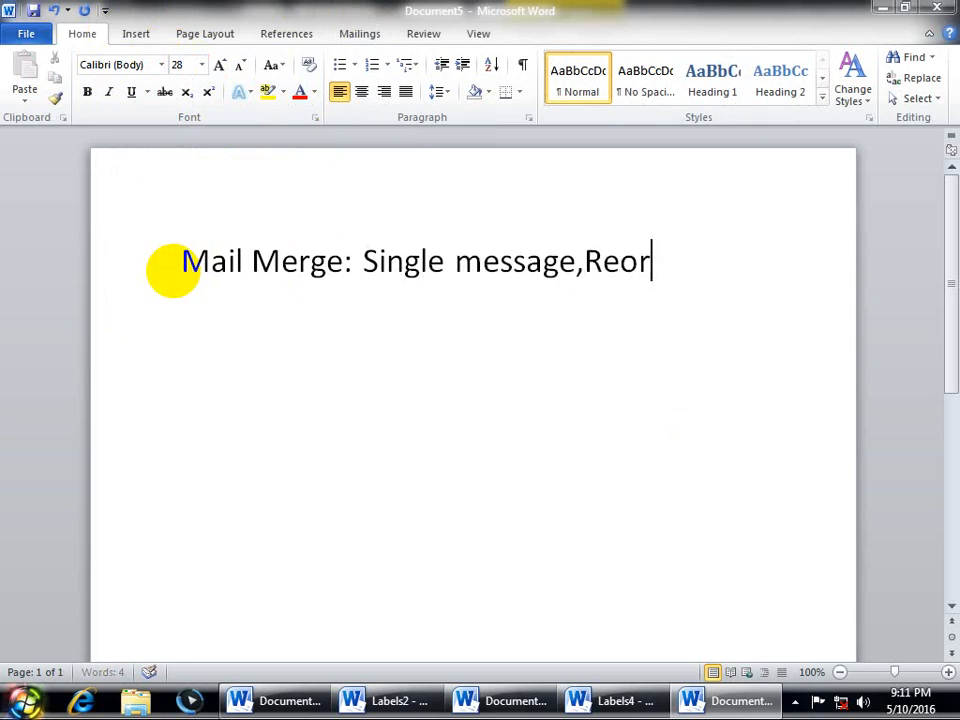
pyautogui.write('prot')
pyautogui.press('BackSpace')
pyautogui.press('BackSpace')
pyautogui.press('BackSpace')
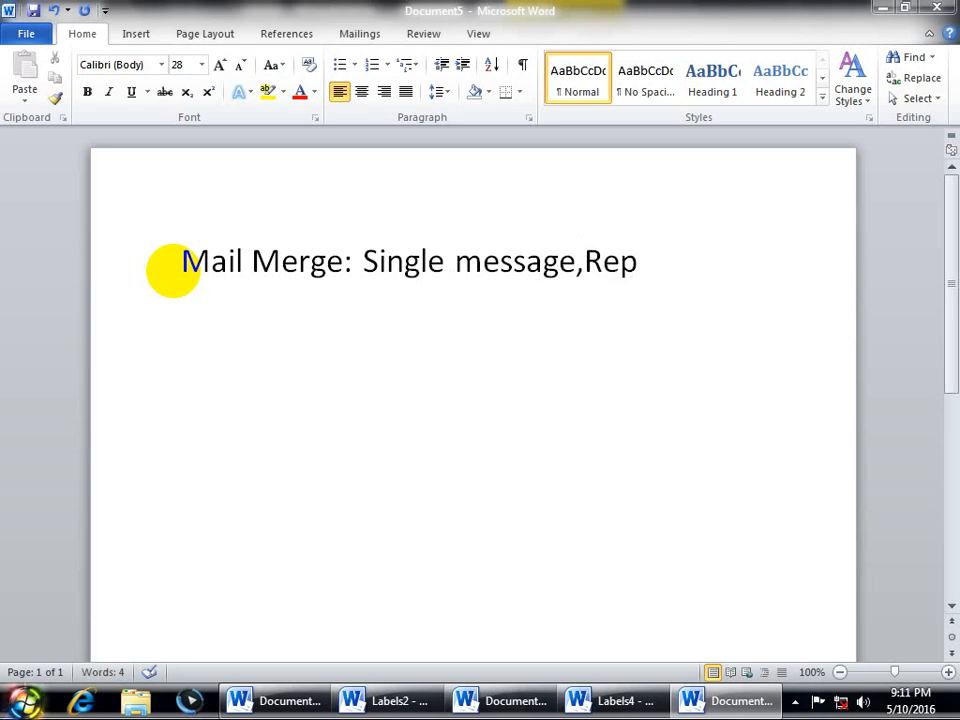
pyautogui.write('ort,')
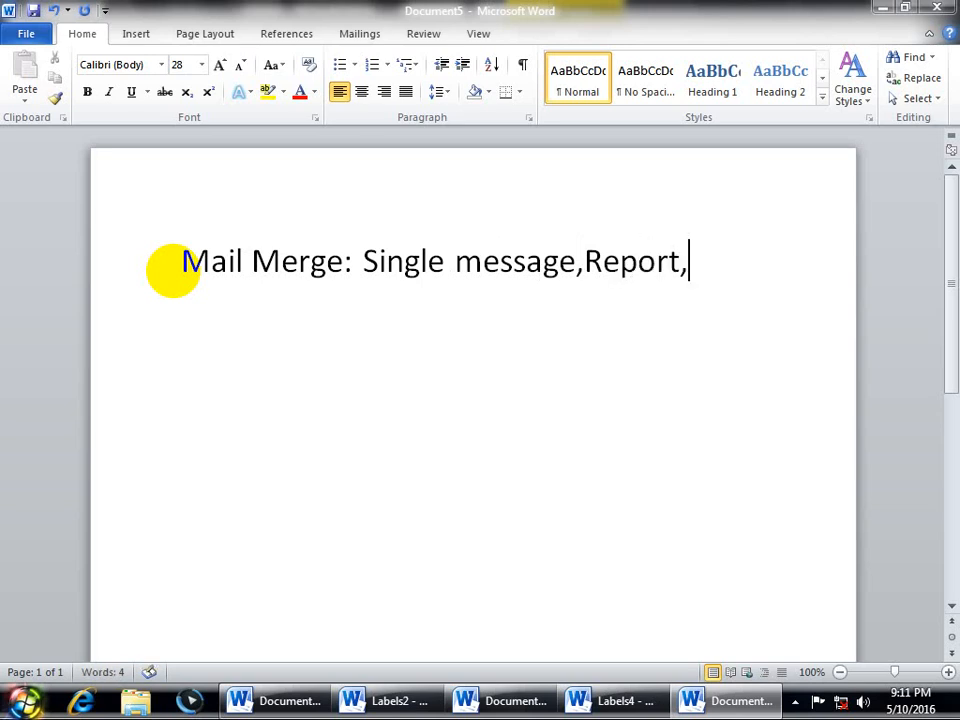
pyautogui.write('Lett')
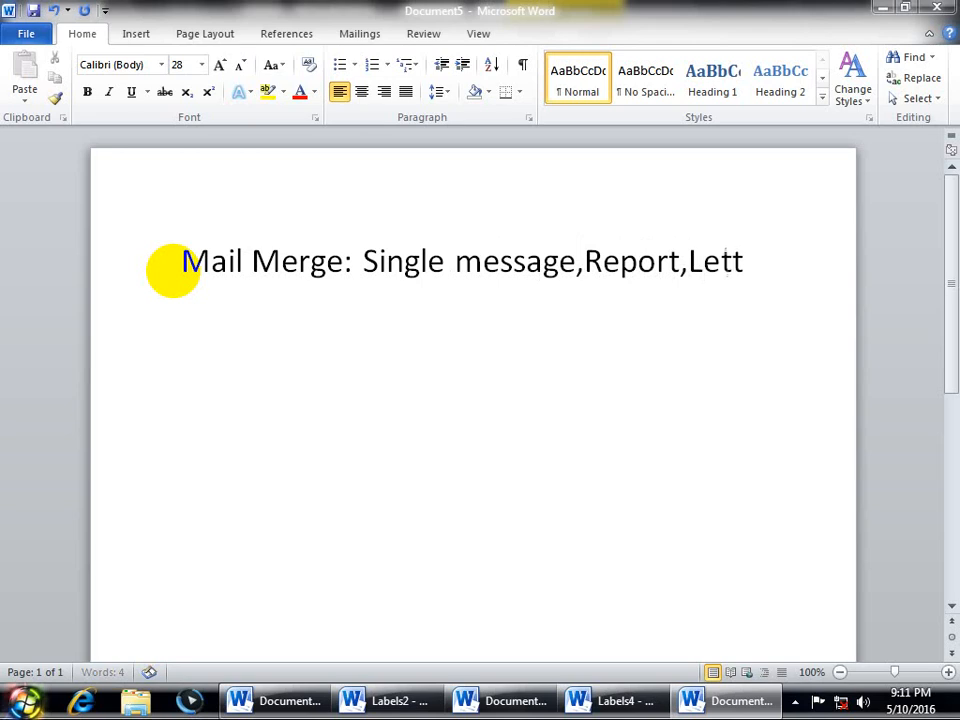
pyautogui.write('er,Aoo')
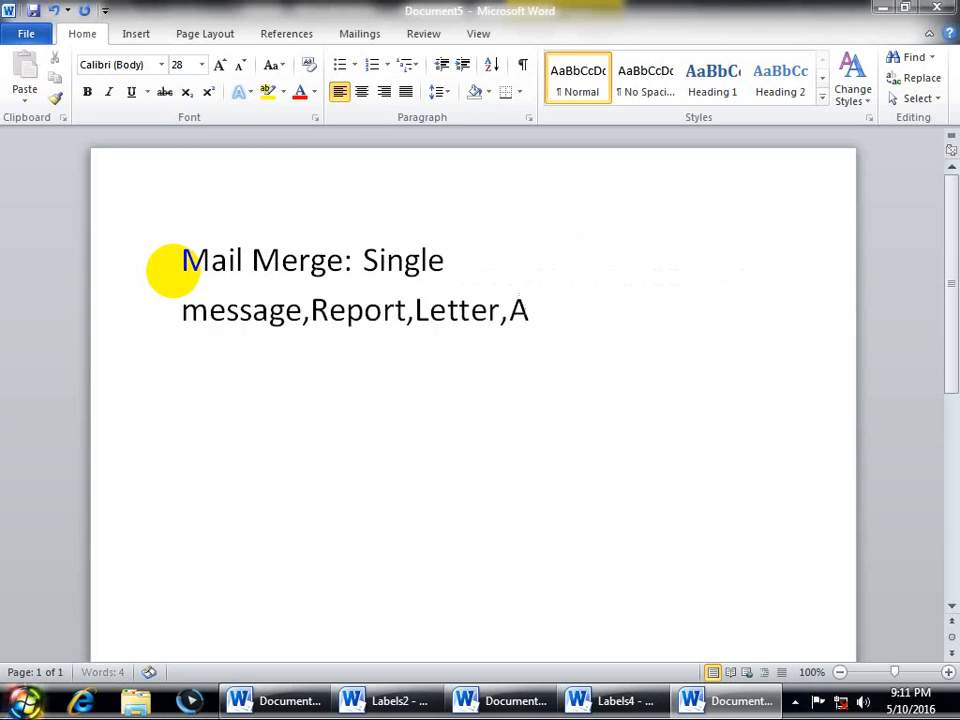
pyautogui.press('BackSpace')
pyautogui.press('BackSpace')
pyautogui.write('pplication')
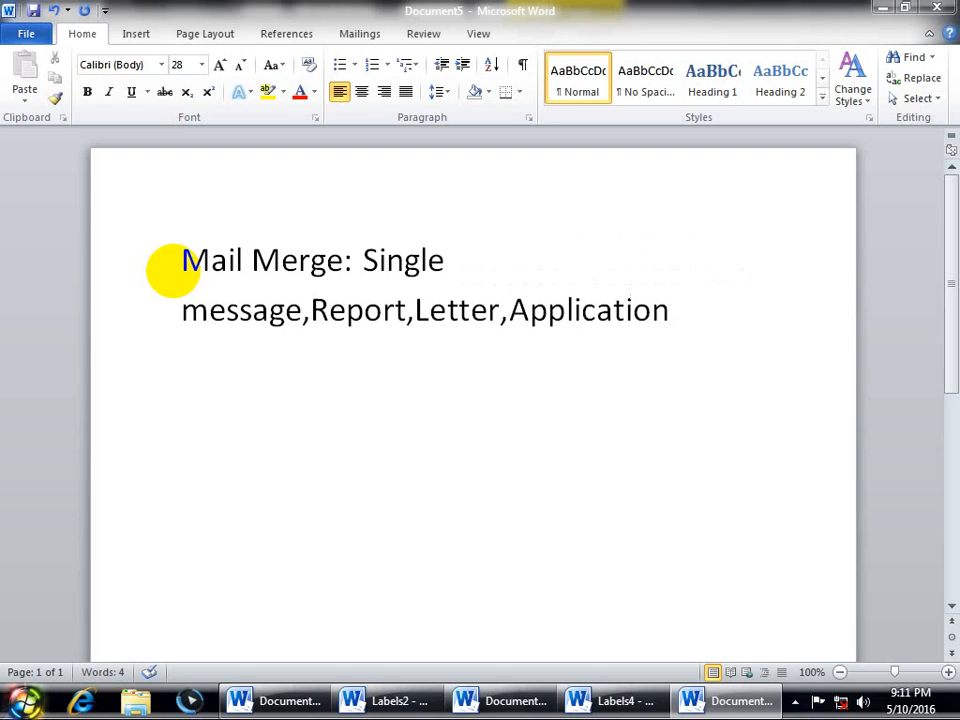
pyautogui.write(',Certi')
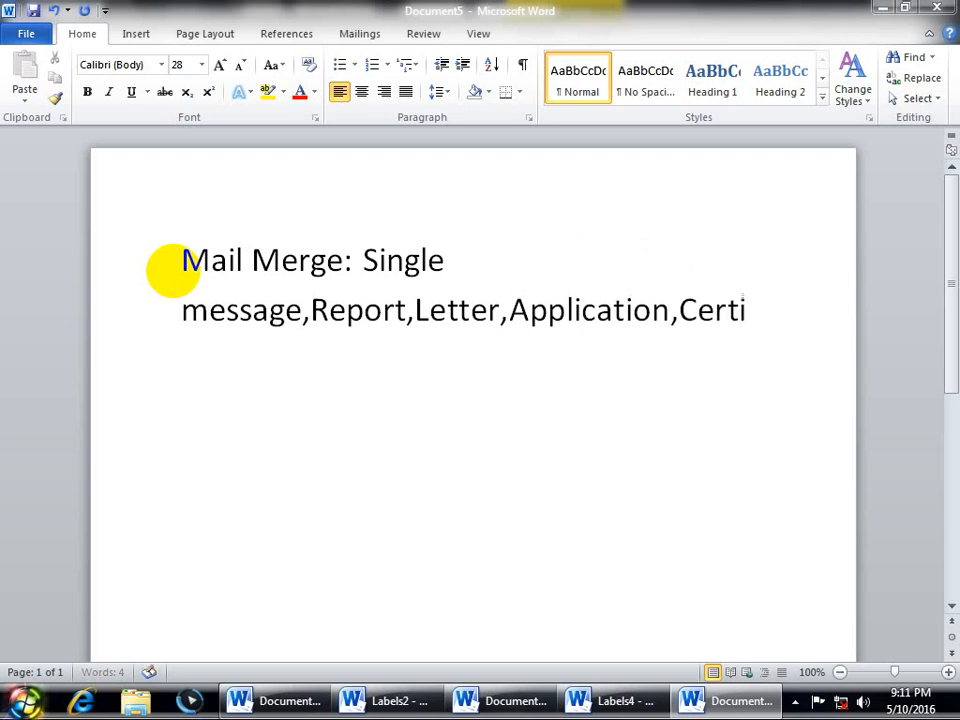
pyautogui.write('ficate')
pyautogui.press('BackSpace')
pyautogui.press('BackSpace')
pyautogui.press('BackSpace')
pyautogui.press('BackSpace')
pyautogui.press('BackSpace')
pyautogui.press('BackSpace')
pyautogui.write('ficate')
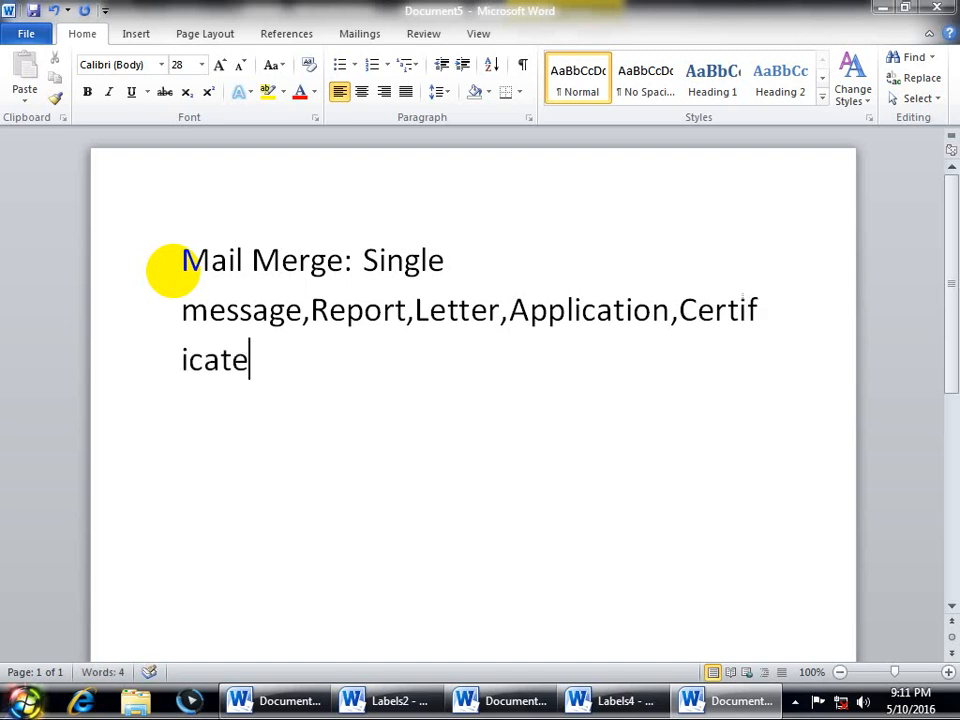
pyautogui.write(' se')
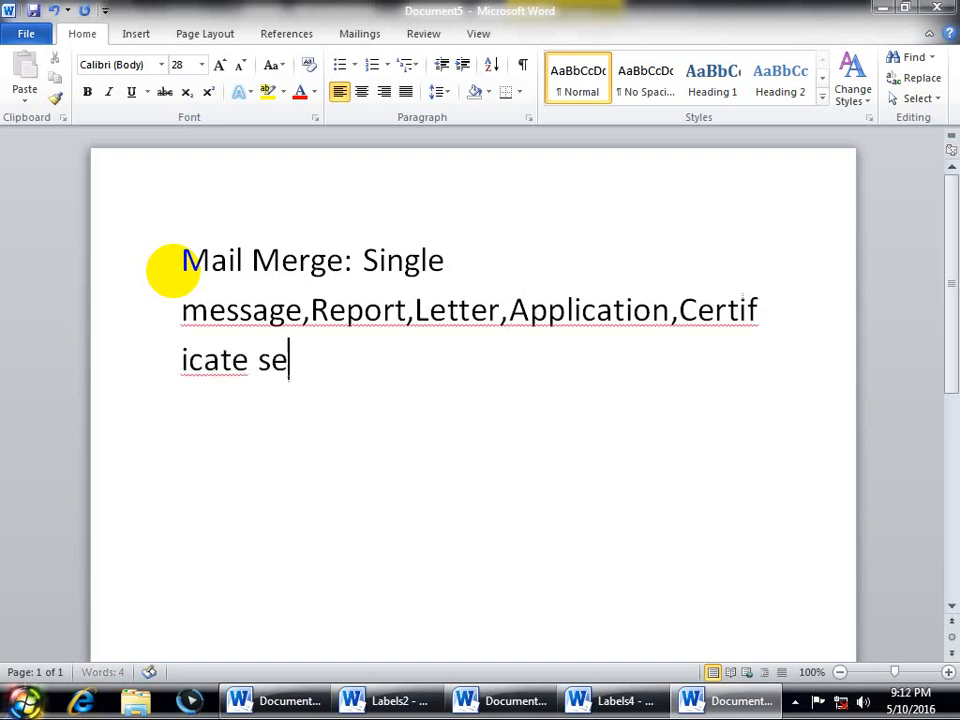
pyautogui.write('nd or p')
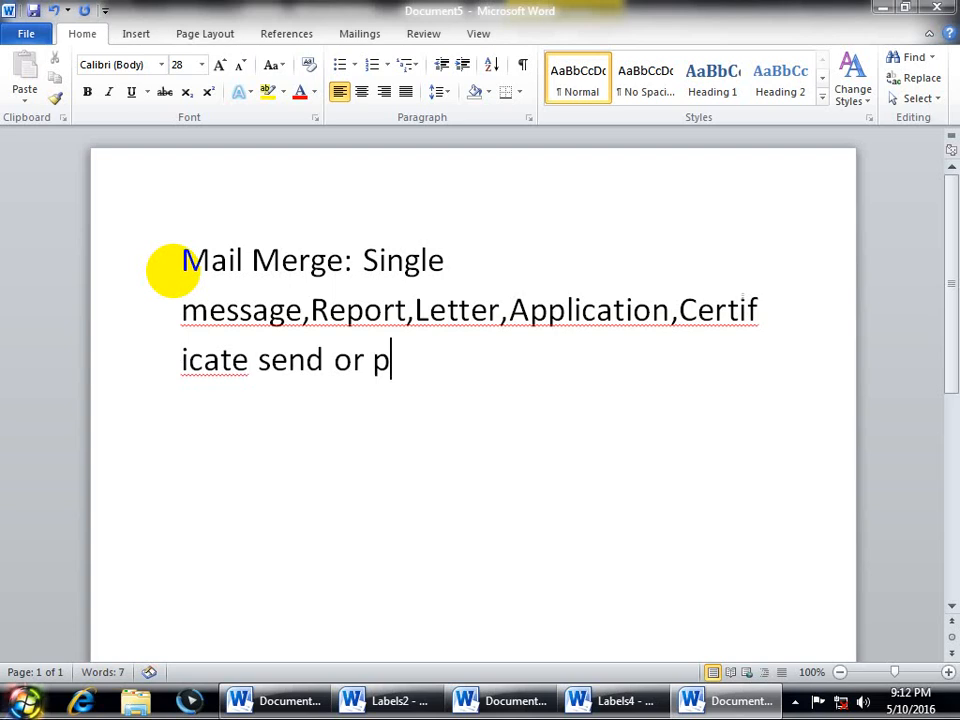
pyautogui.write('rint to th')
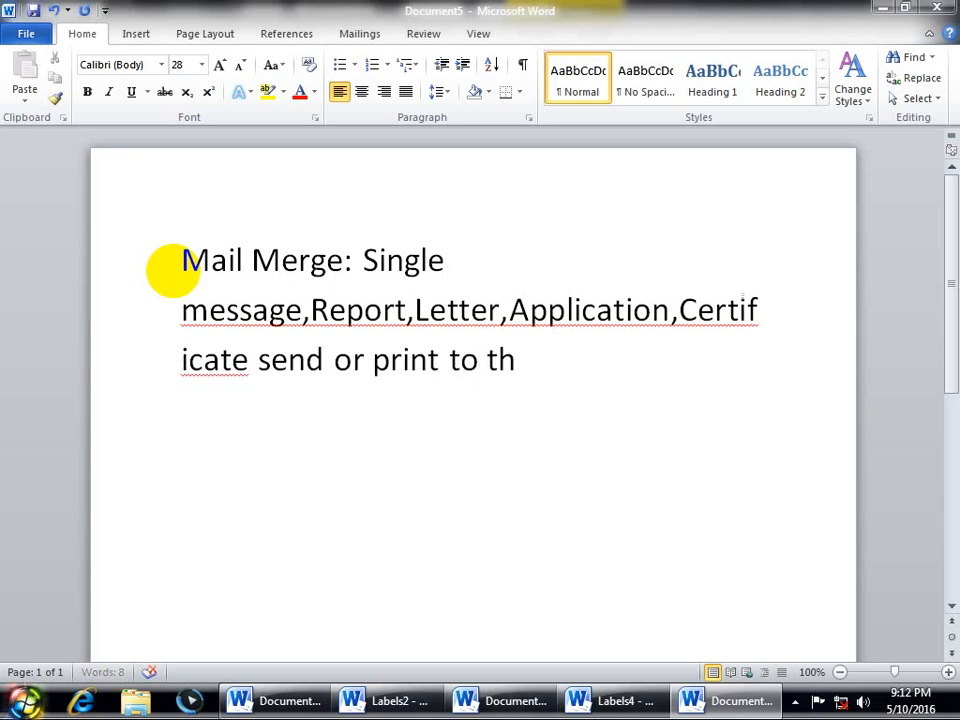
pyautogui.write('e may')
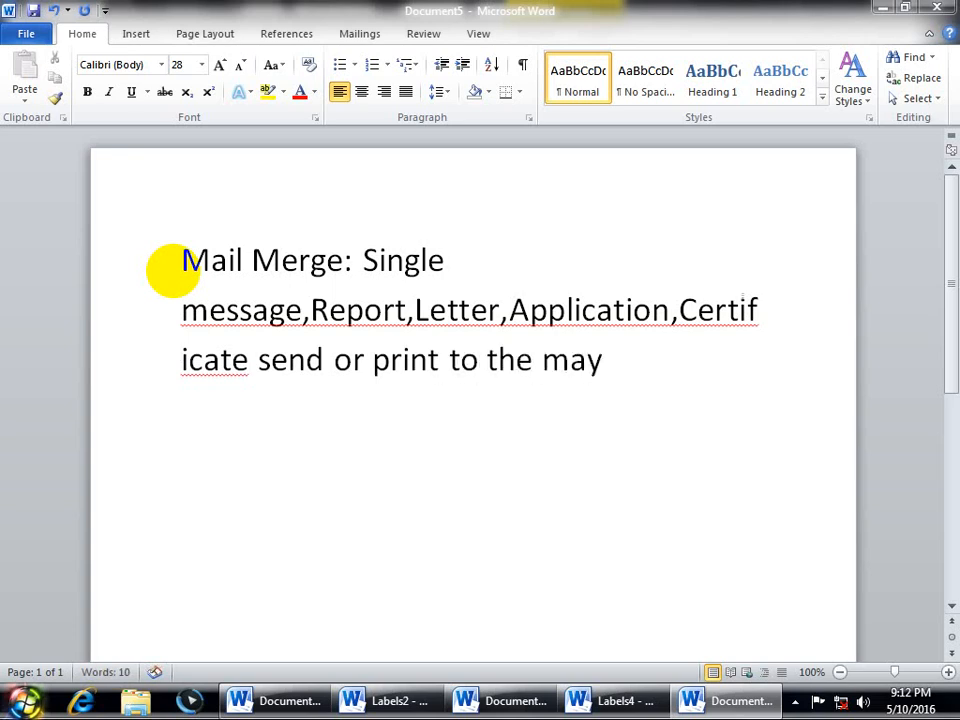
pyautogui.press('BackSpace')
pyautogui.write('ny user')
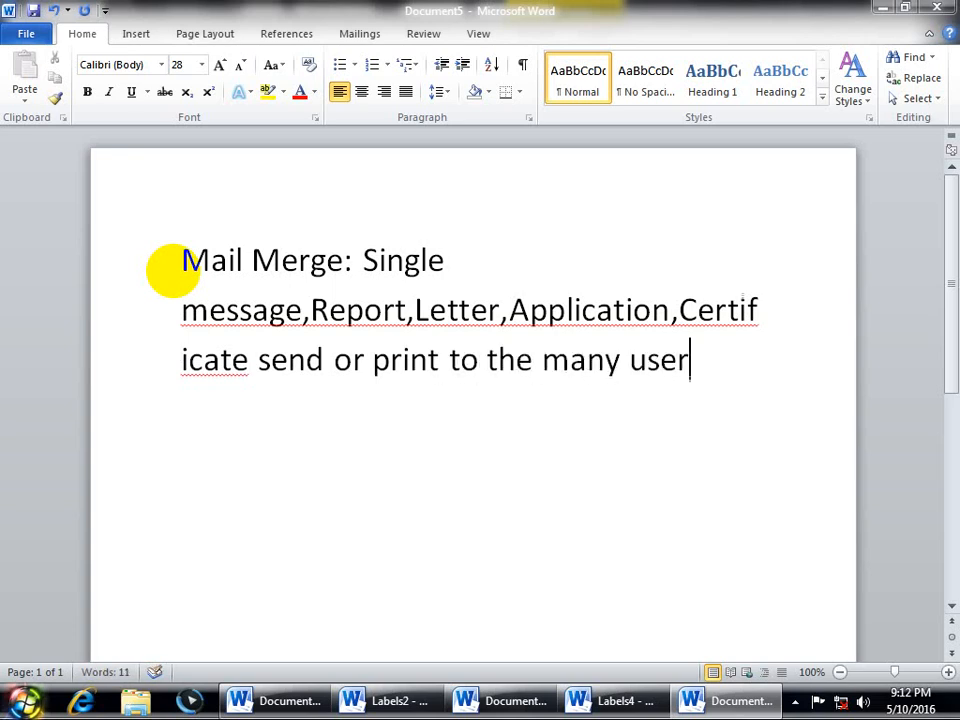
pyautogui.write('s we')
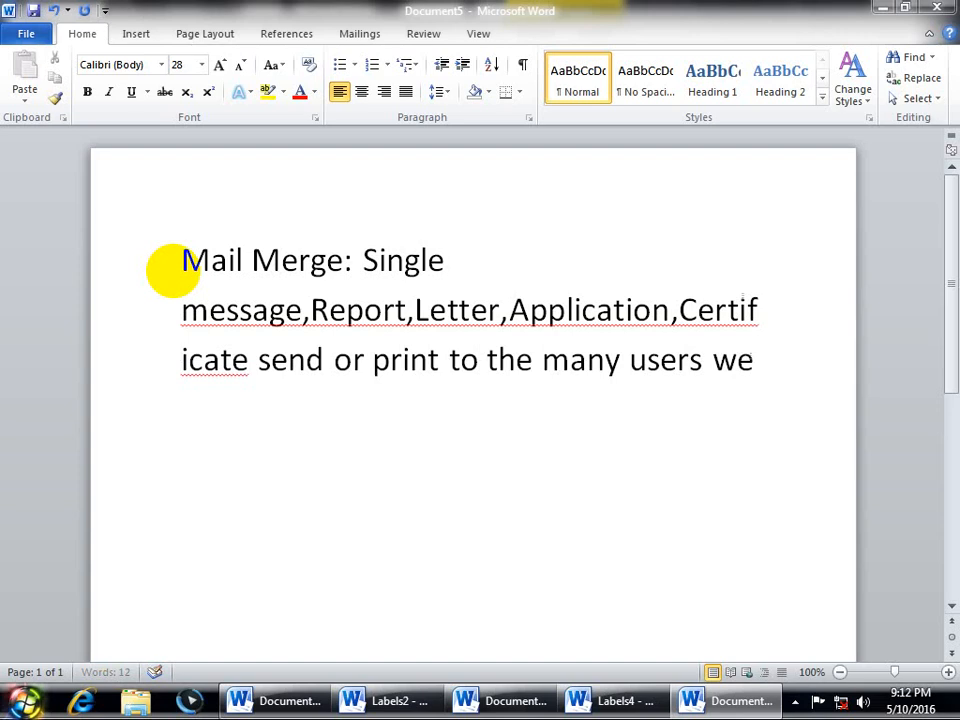
pyautogui.write(' use mai')
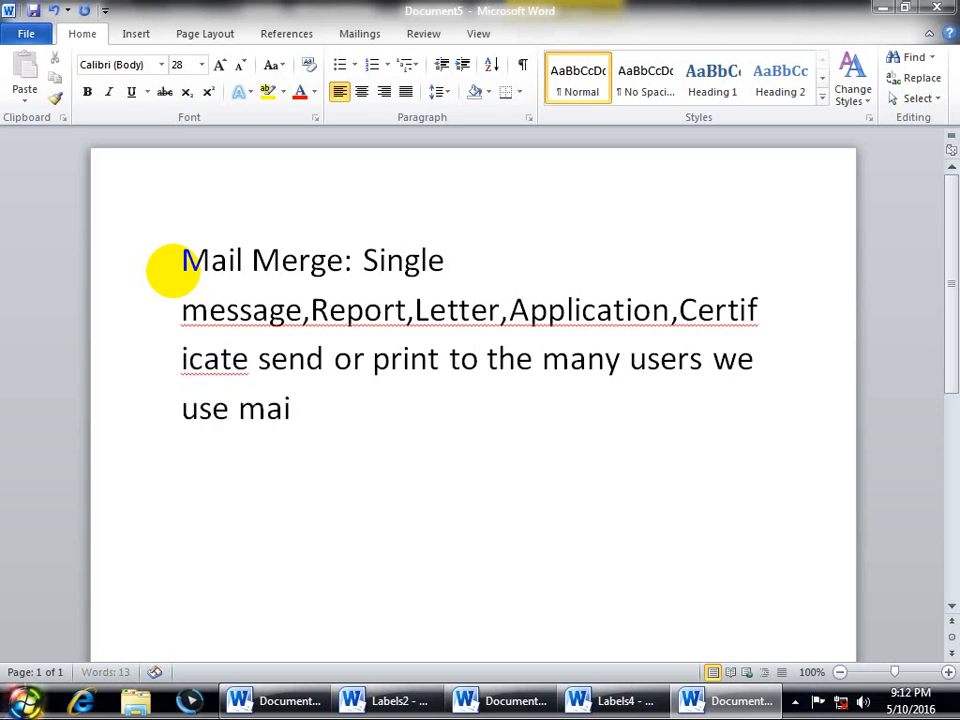
pyautogui.write('l merge')
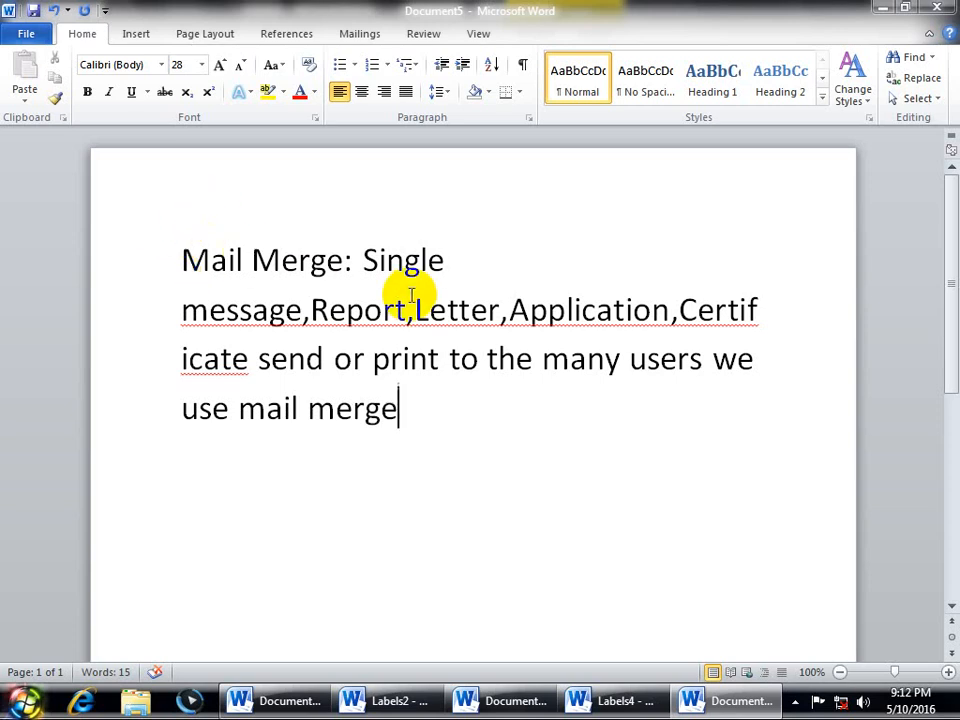
# Step: Select the words Report, Letter, Application and 'mail merge' to point them out
pyautogui.moveTo(406, 317); pyautogui.dragTo(325, 318)
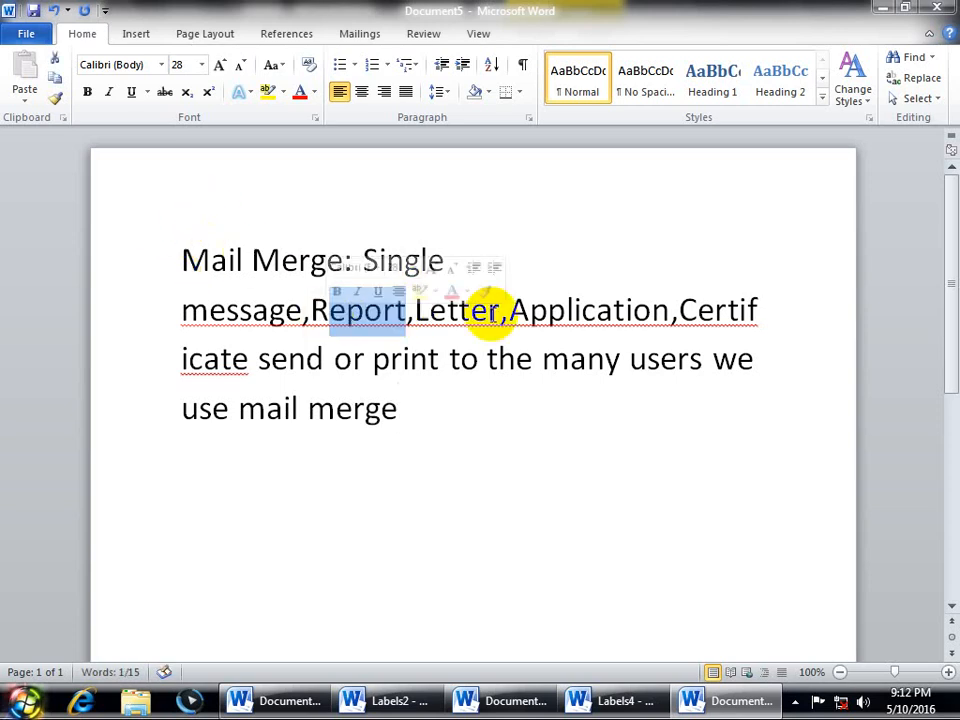
pyautogui.moveTo(492, 317); pyautogui.dragTo(416, 318)
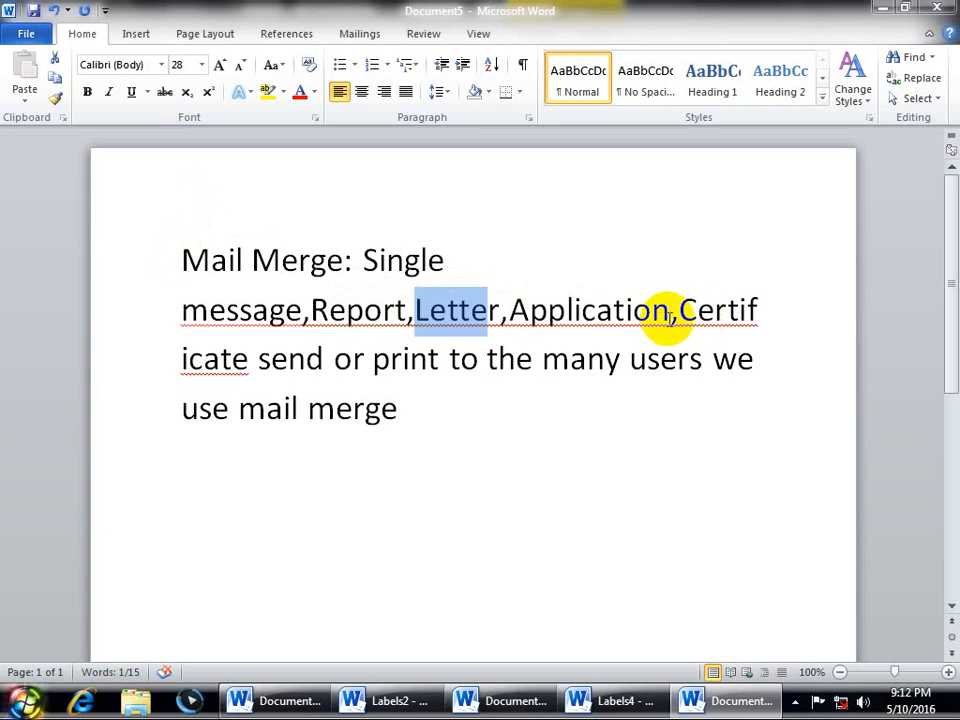
pyautogui.moveTo(666, 316); pyautogui.dragTo(520, 317)
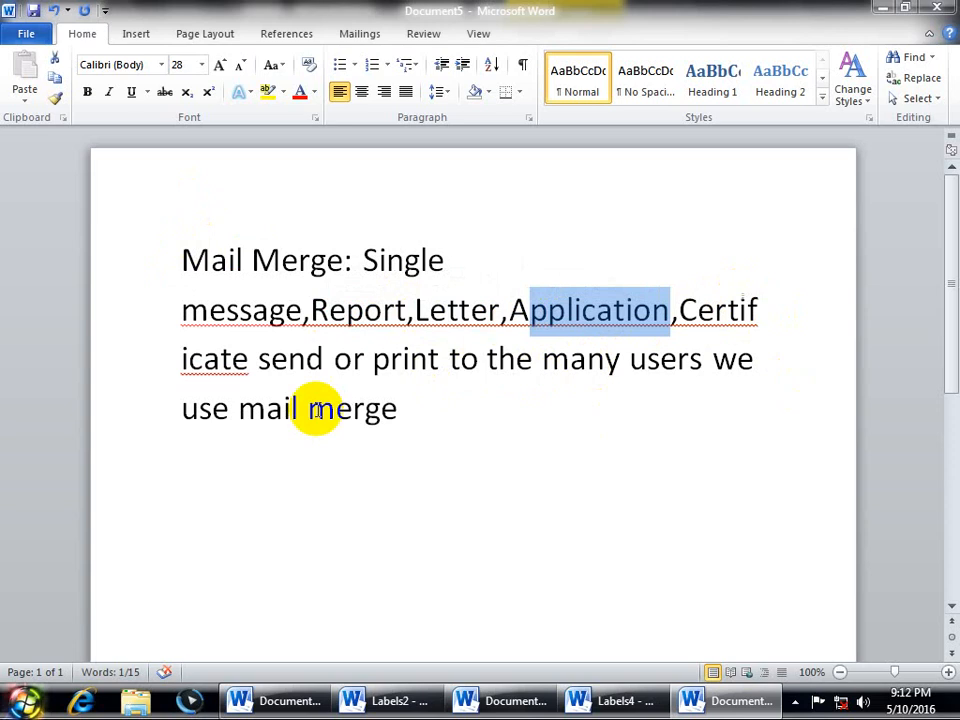
pyautogui.moveTo(424, 418); pyautogui.dragTo(283, 414)
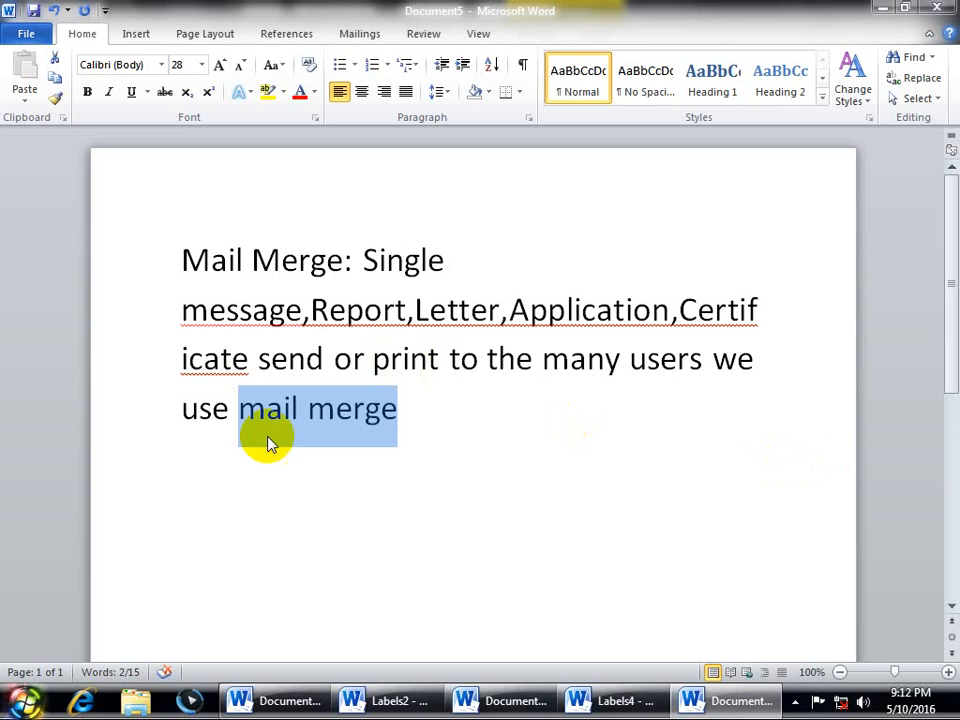
pyautogui.click(418, 443)
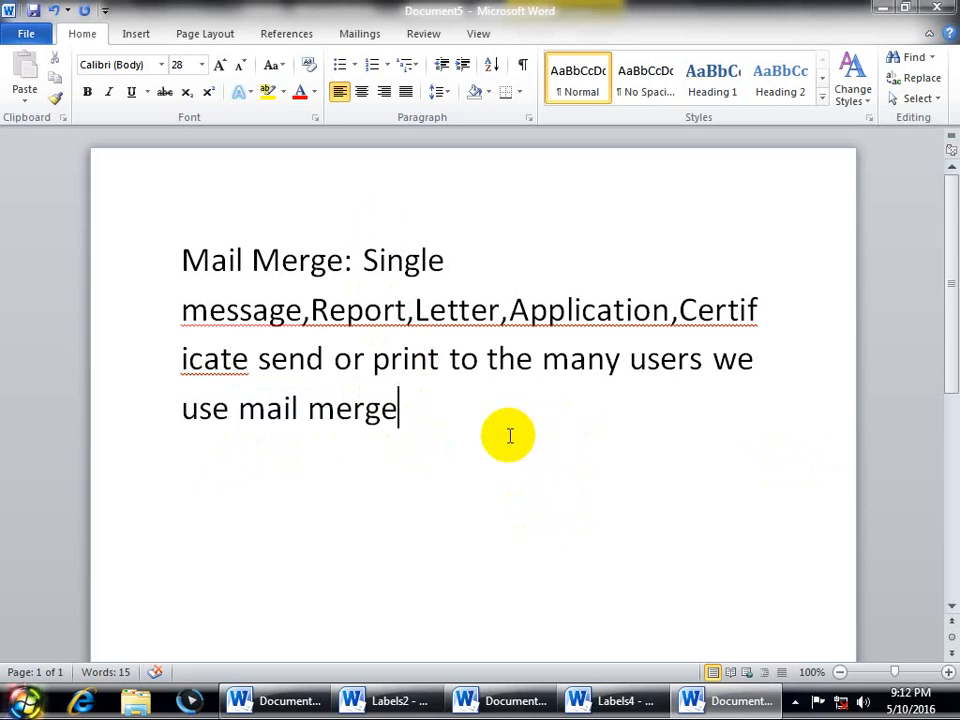
pyautogui.click(366, 34)
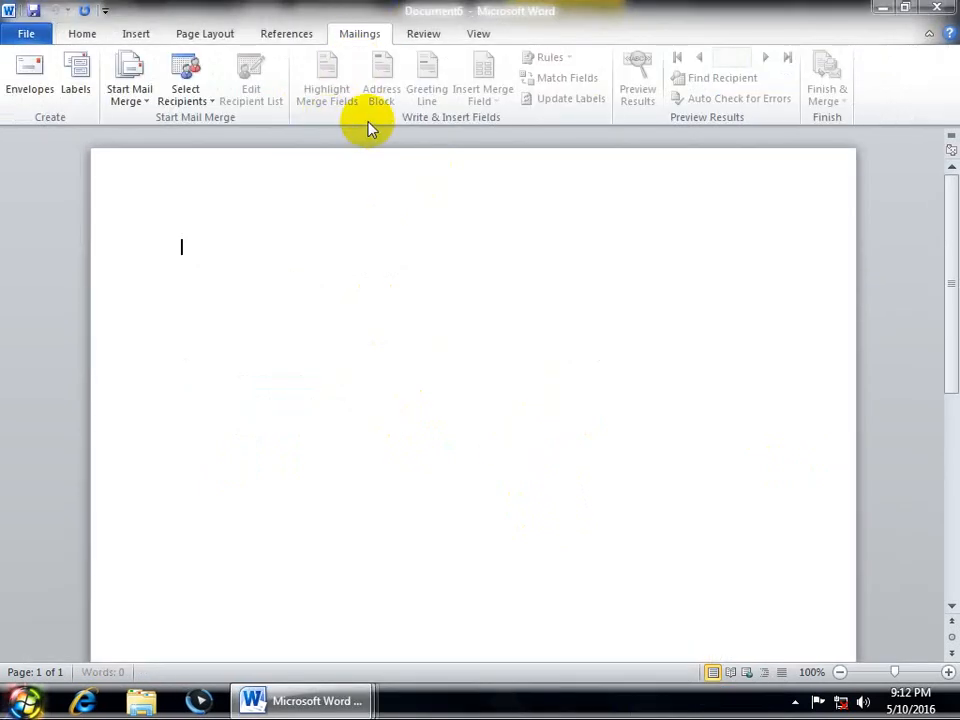
pyautogui.click(131, 100)
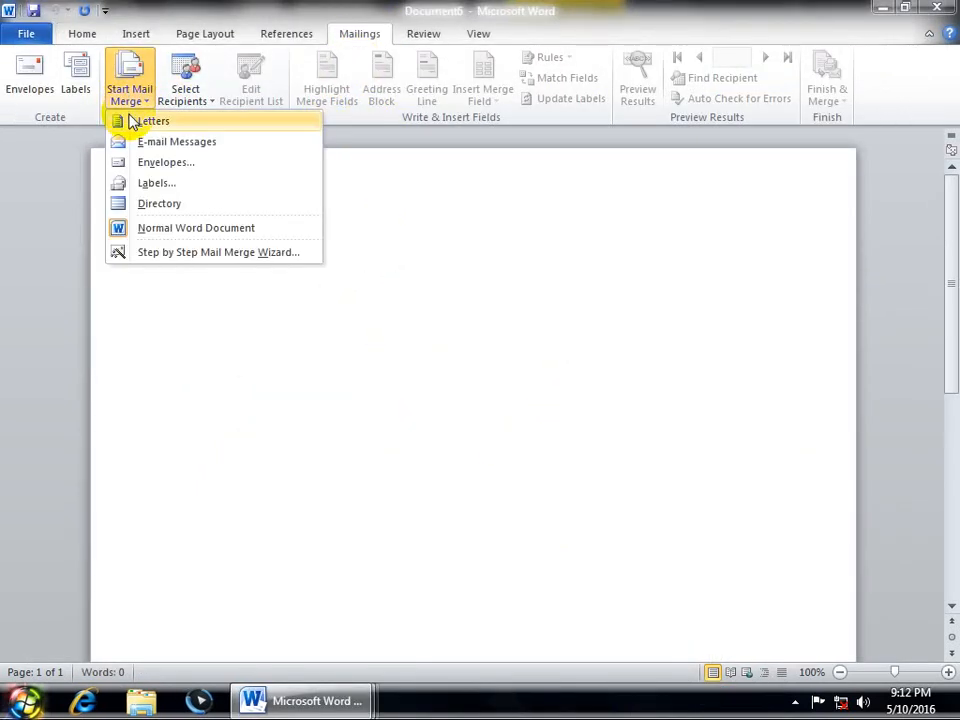
pyautogui.click(137, 95)
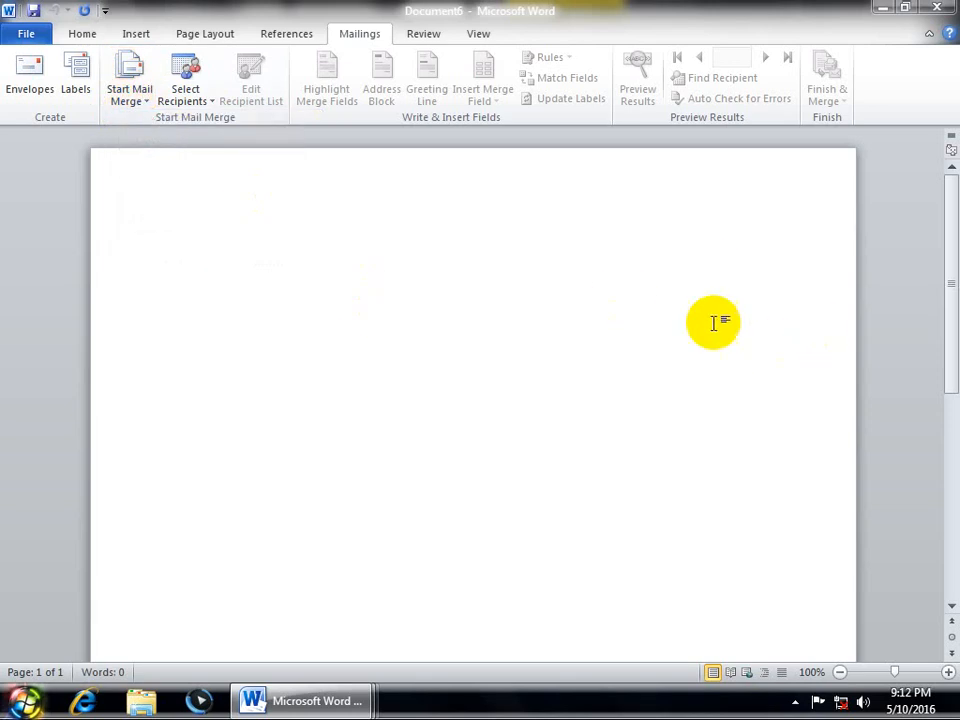
pyautogui.click(129, 88)
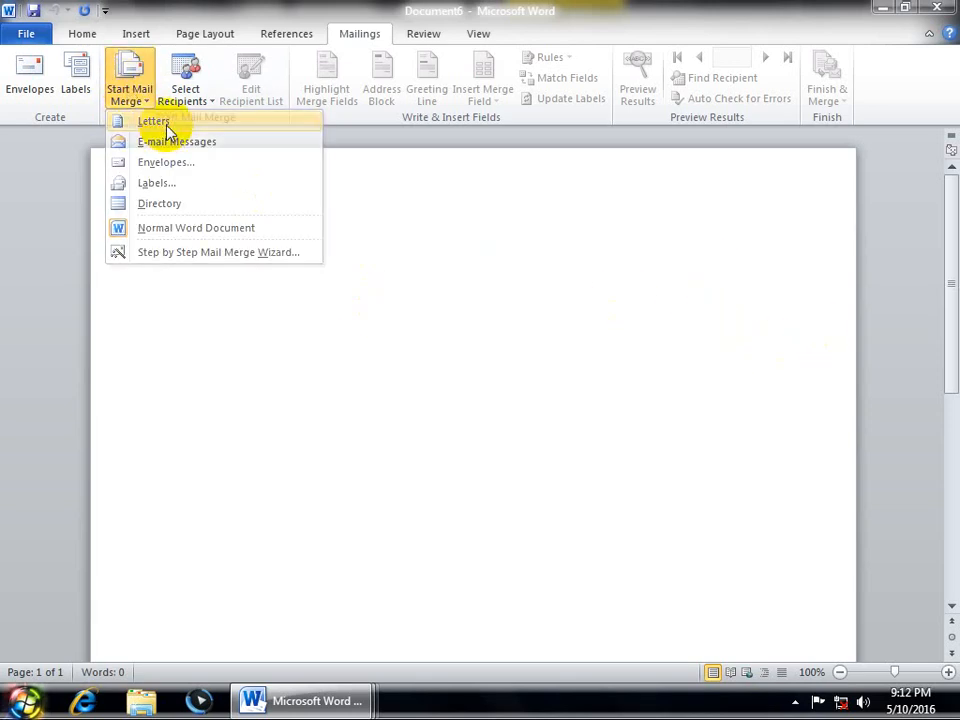
pyautogui.click(137, 90)
pyautogui.click(141, 88)
pyautogui.click(156, 145)
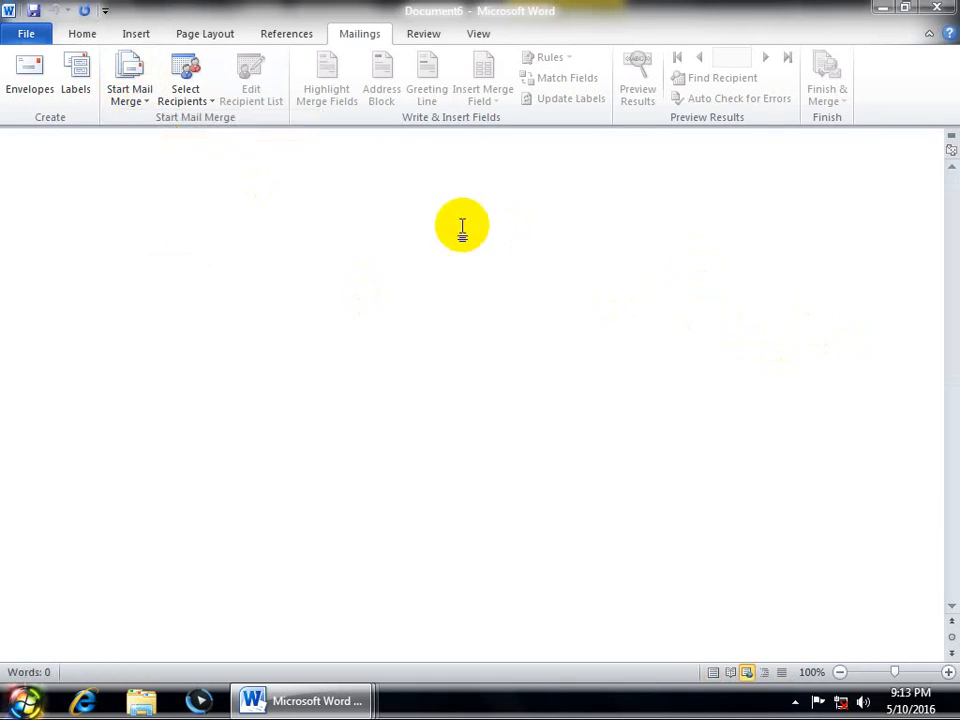
pyautogui.click(141, 95)
pyautogui.click(162, 164)
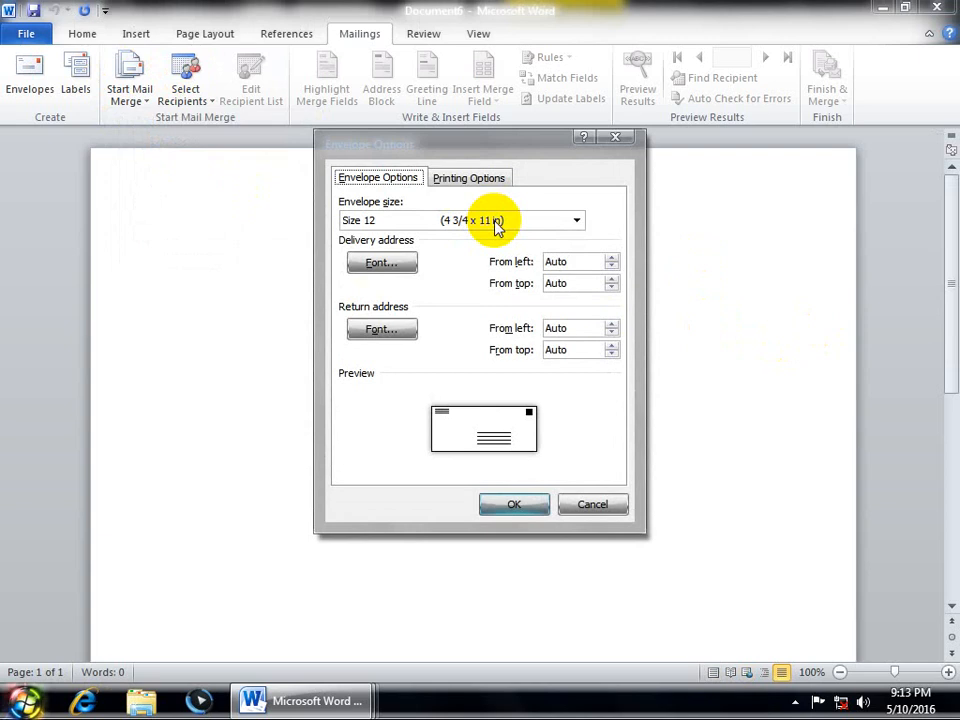
pyautogui.click(497, 225)
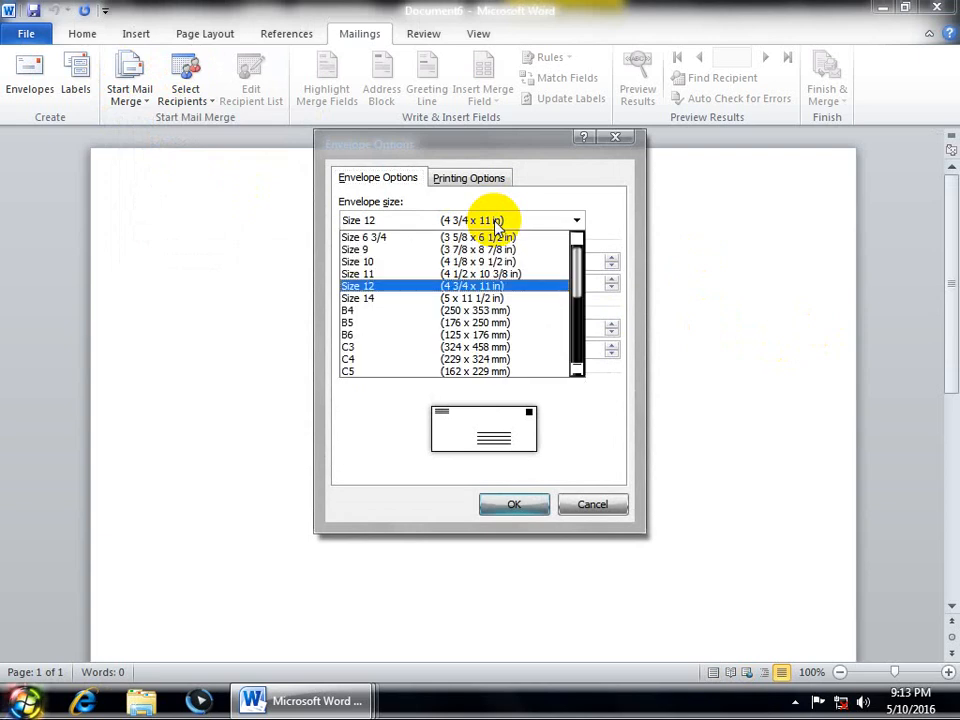
pyautogui.click(376, 295)
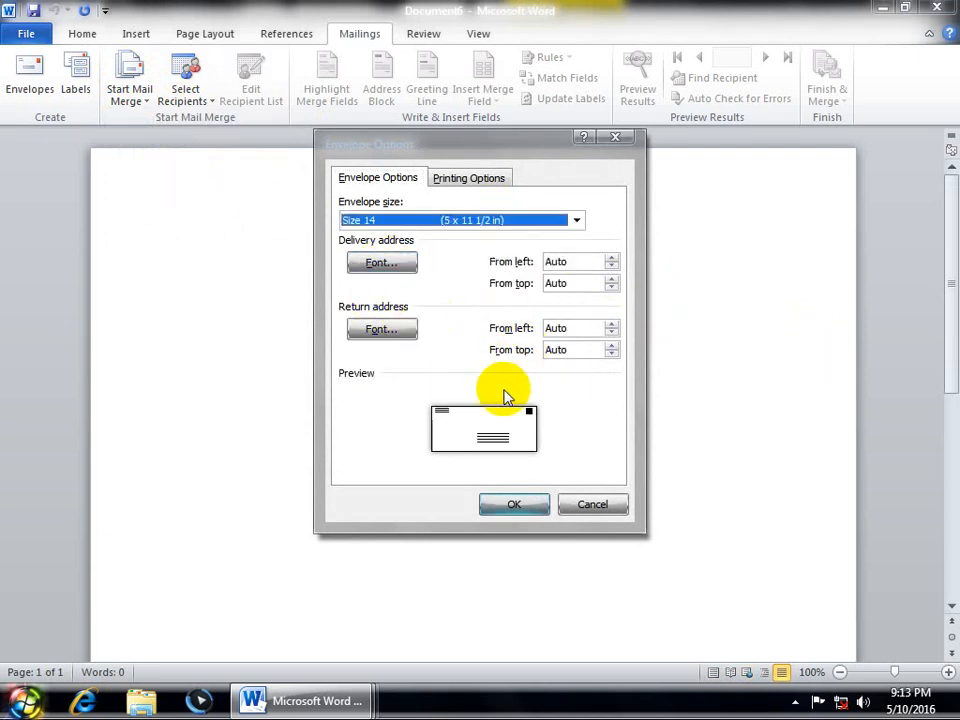
pyautogui.click(570, 502)
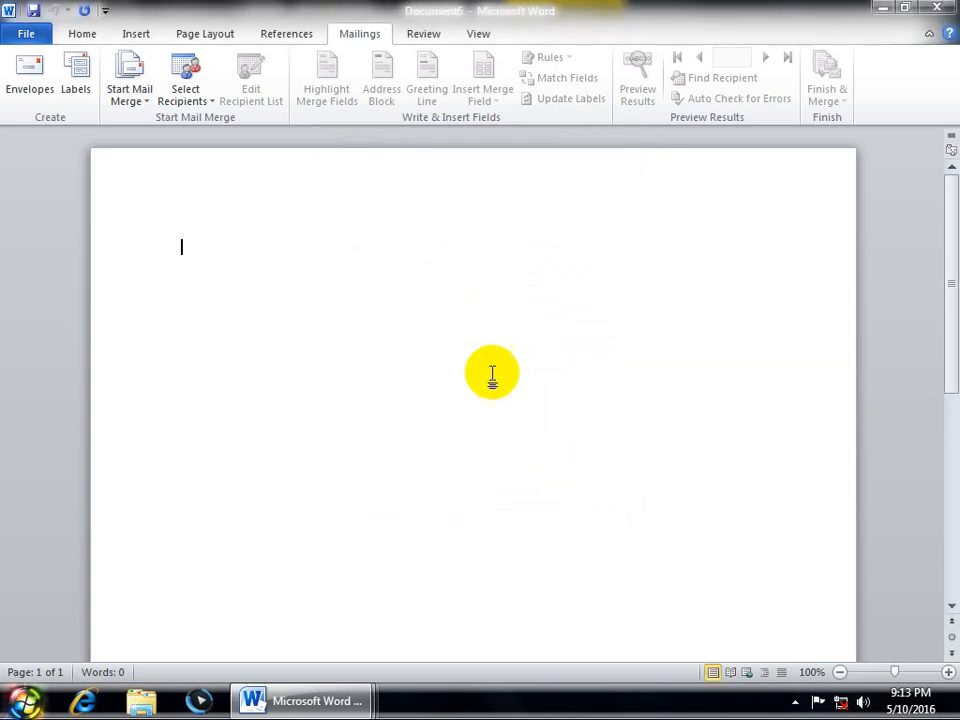
# Step: Open the Labels merge setup, Label Options and E-postage properties, cancelling each without changes
pyautogui.click(128, 95)
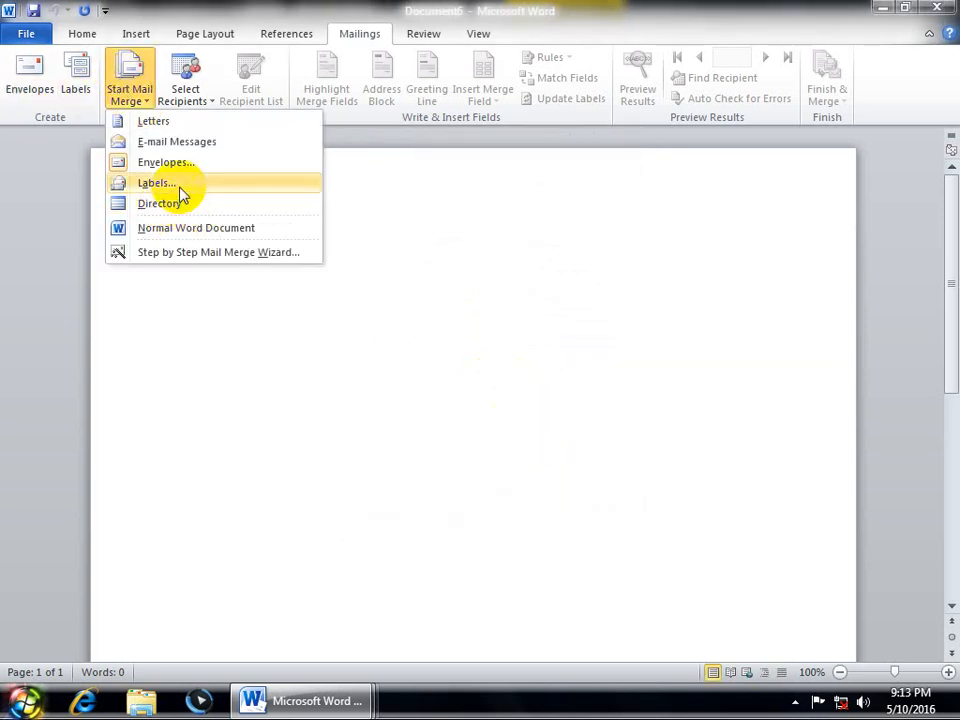
pyautogui.click(176, 185)
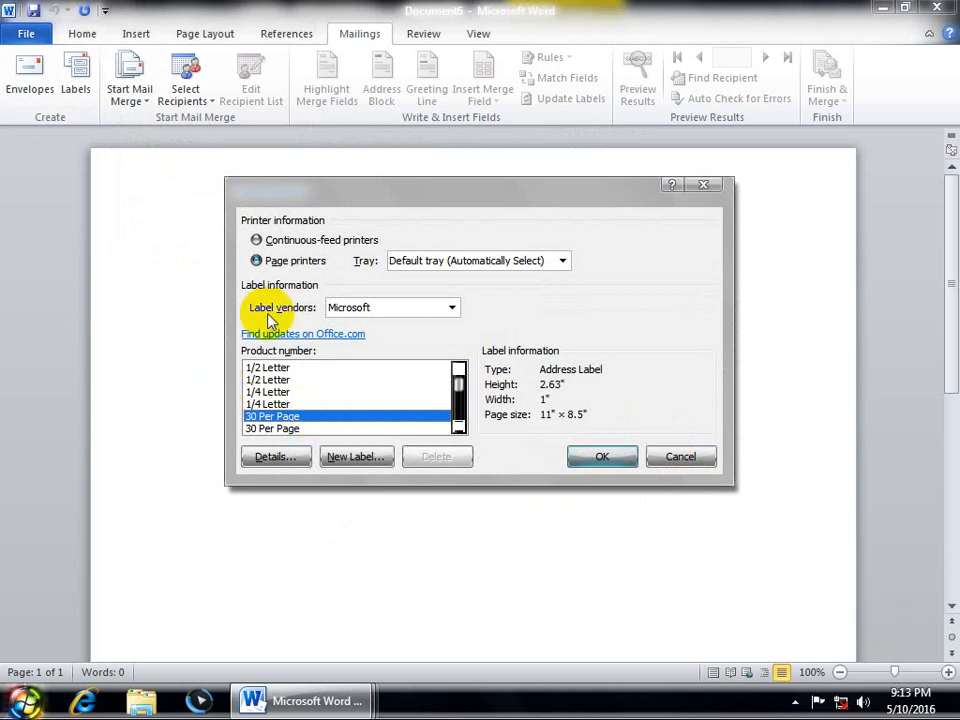
pyautogui.click(703, 184)
pyautogui.click(72, 78)
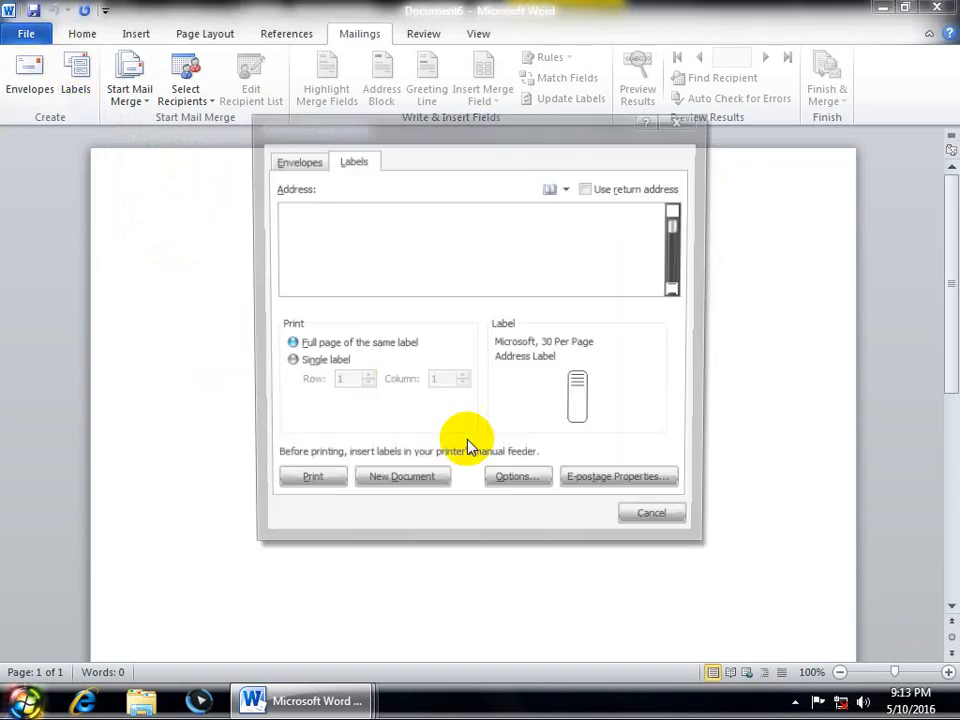
pyautogui.click(622, 488)
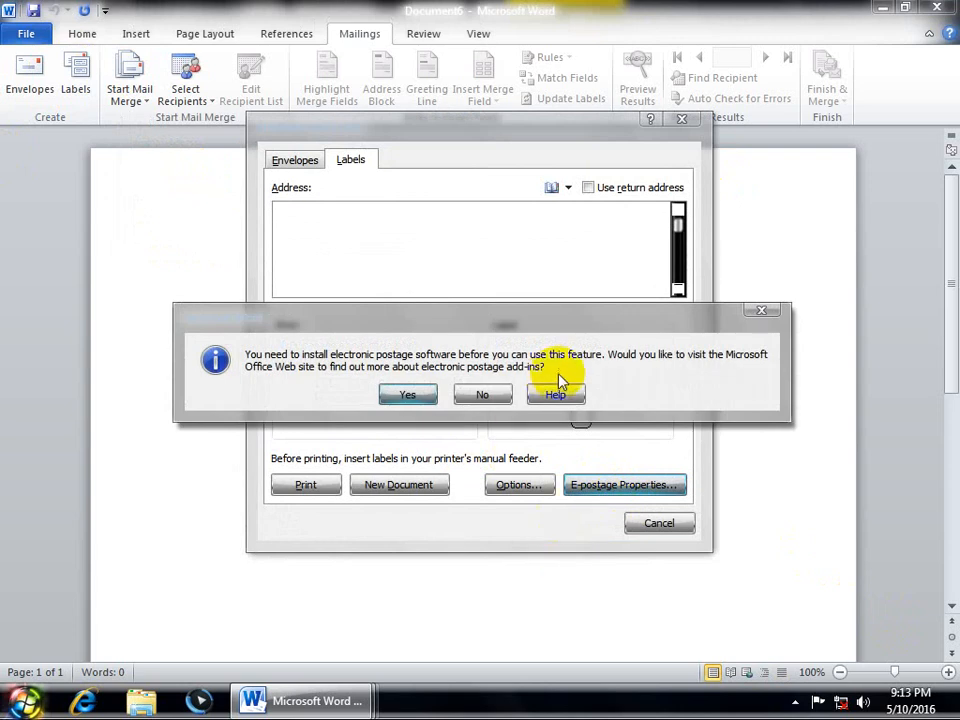
pyautogui.click(758, 311)
pyautogui.click(518, 484)
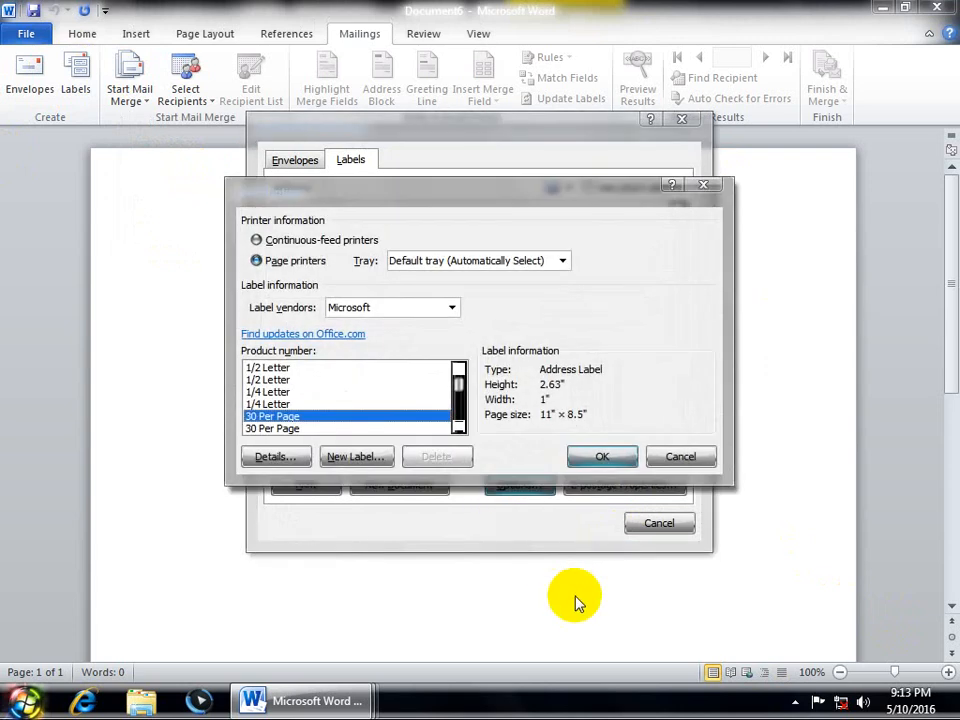
pyautogui.click(664, 458)
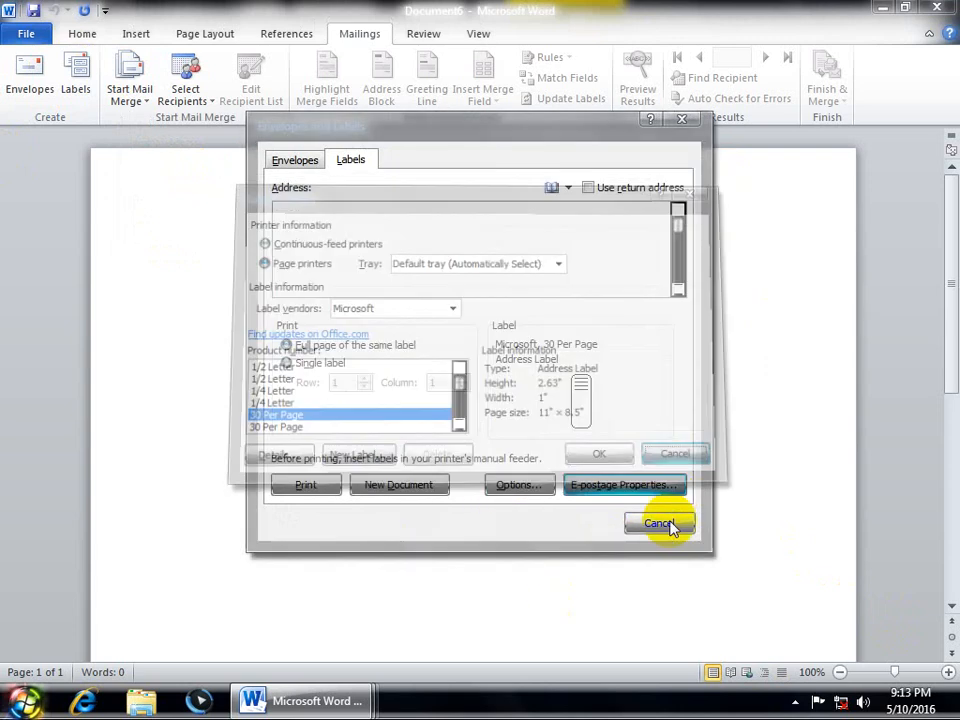
pyautogui.click(654, 518)
# Step: Set the mail merge document type to Letters
pyautogui.click(129, 72)
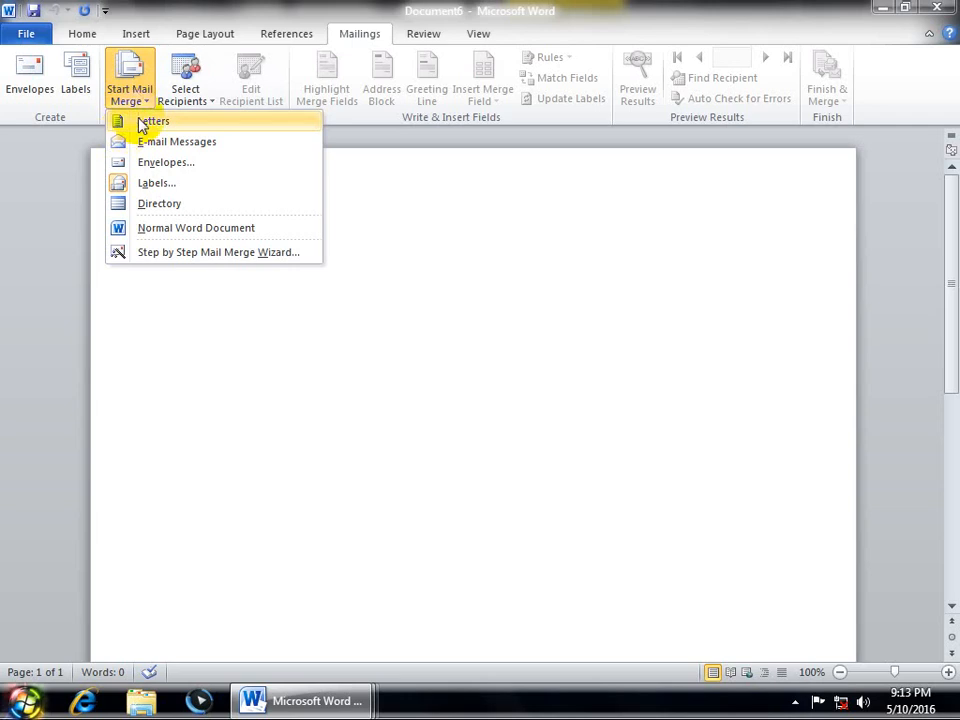
pyautogui.click(140, 124)
pyautogui.click(137, 94)
pyautogui.click(146, 120)
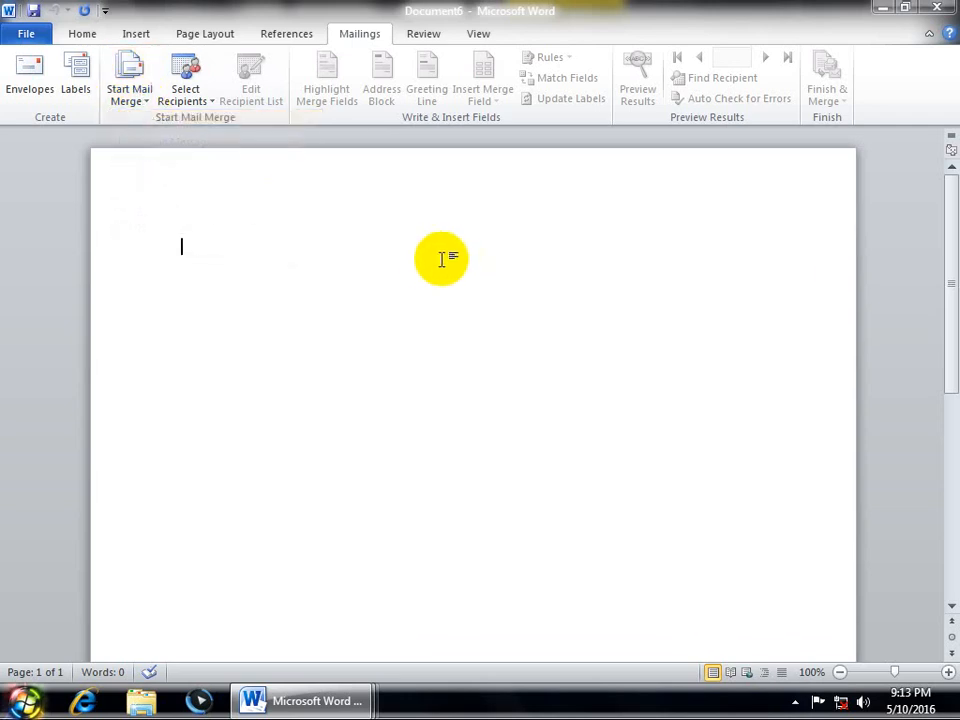
pyautogui.click(136, 90)
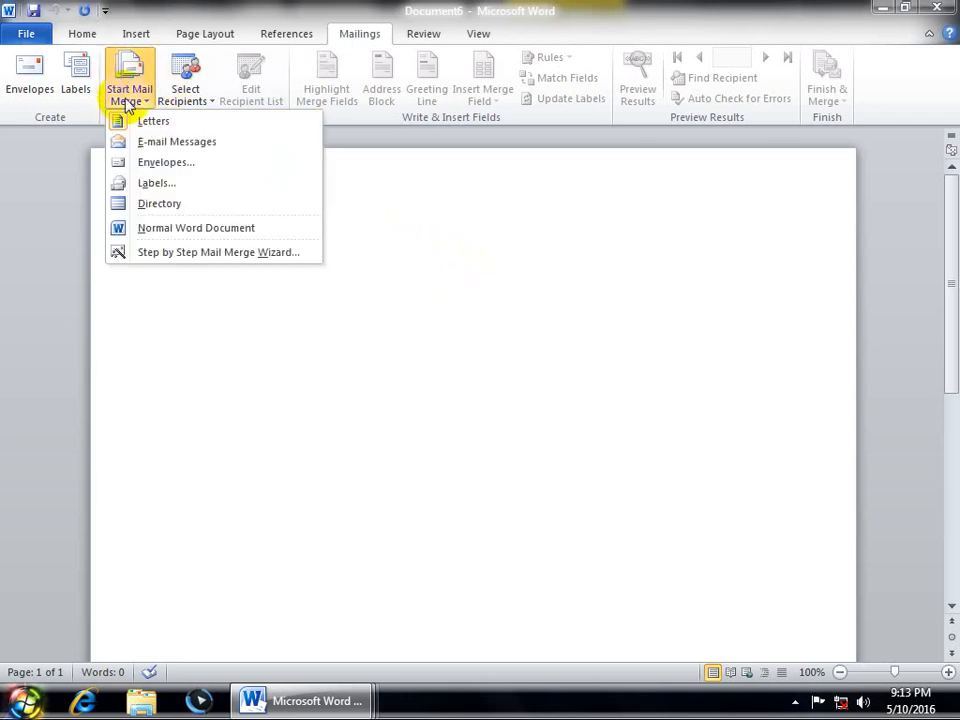
pyautogui.click(147, 124)
pyautogui.click(129, 76)
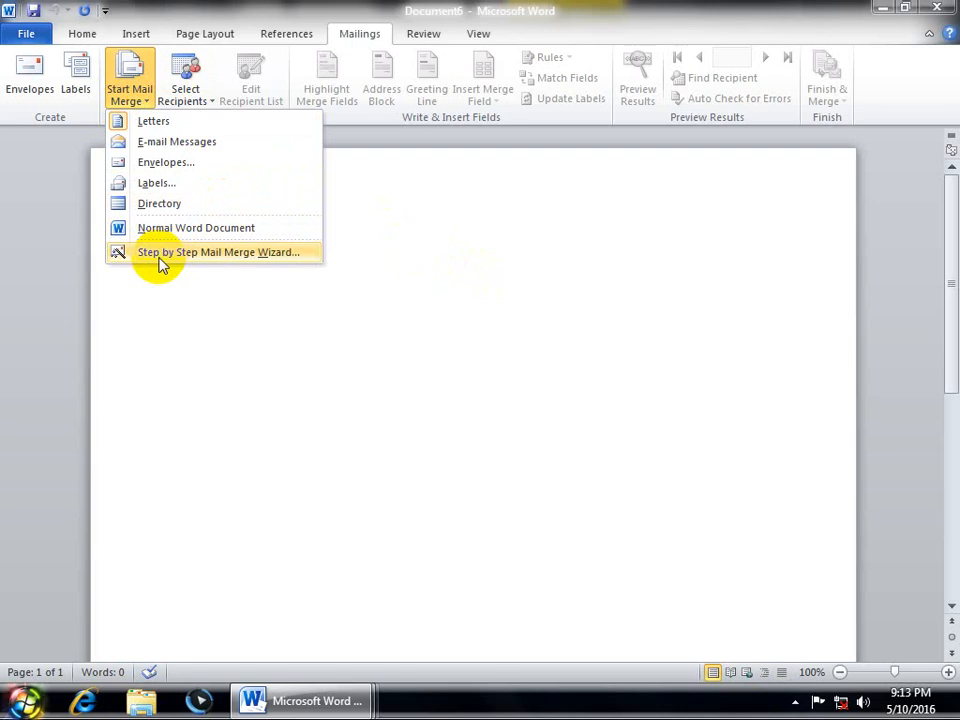
# Step: Launch the Step-by-Step Mail Merge Wizard and preview its template option without choosing one
pyautogui.click(272, 256)
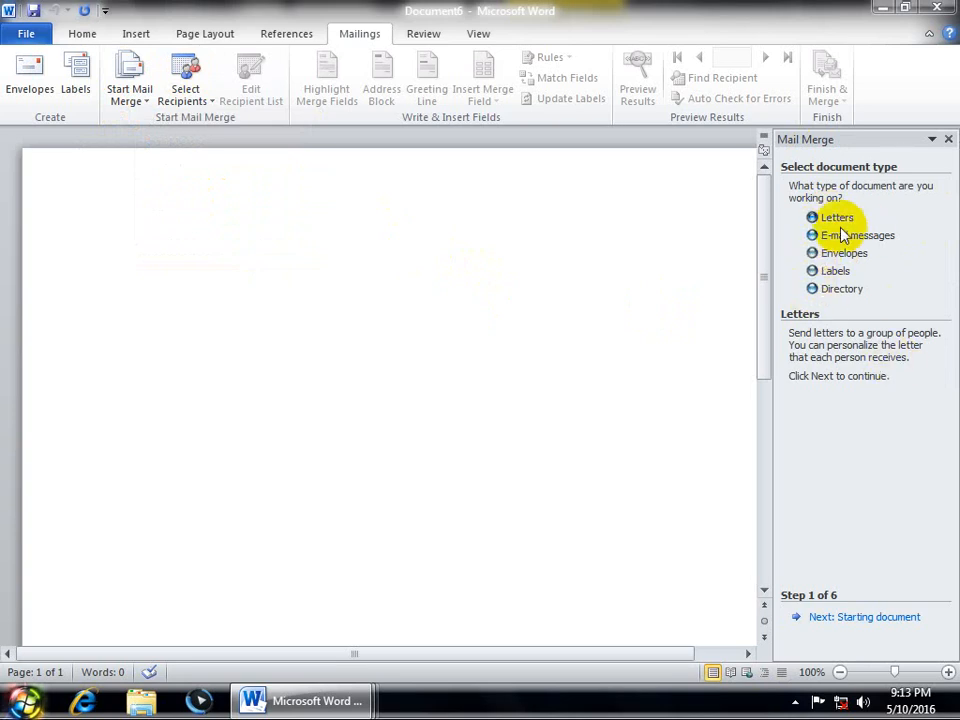
pyautogui.click(821, 622)
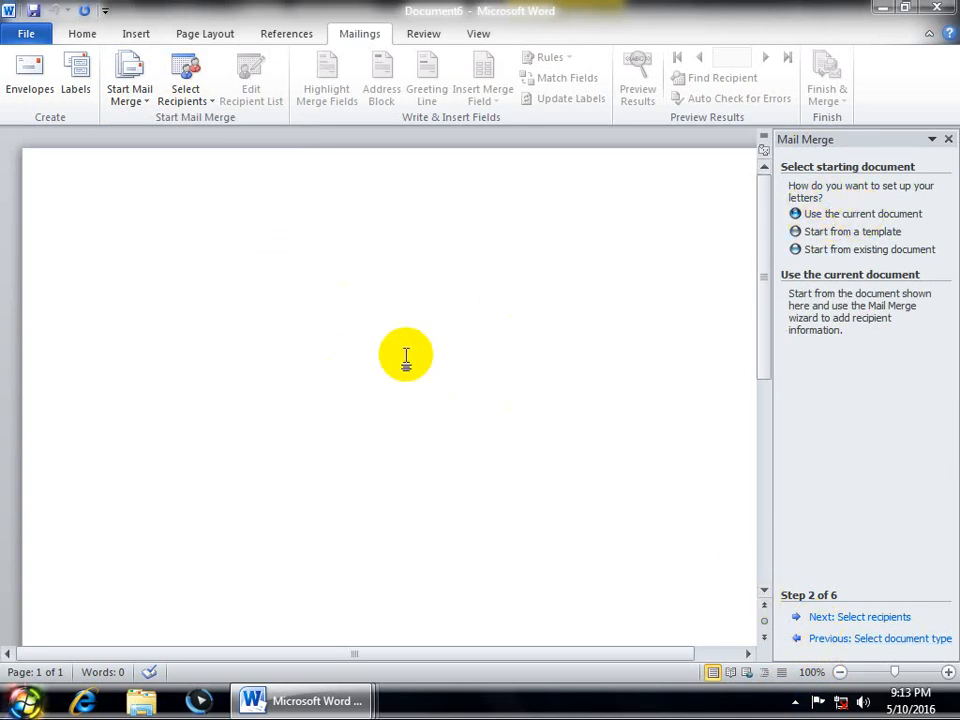
pyautogui.click(797, 231)
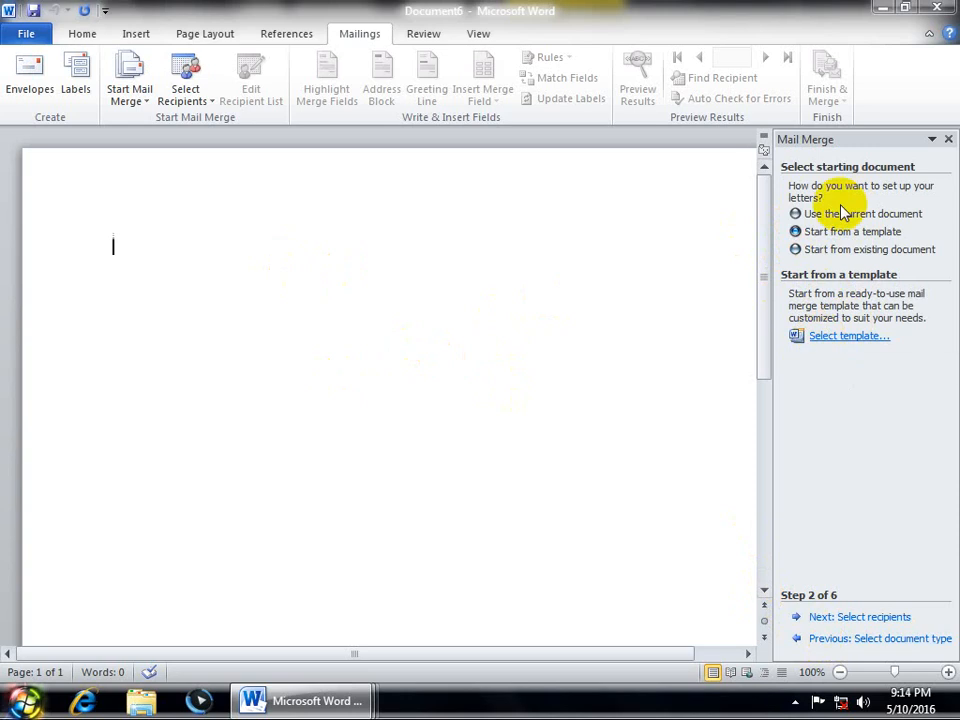
pyautogui.click(822, 338)
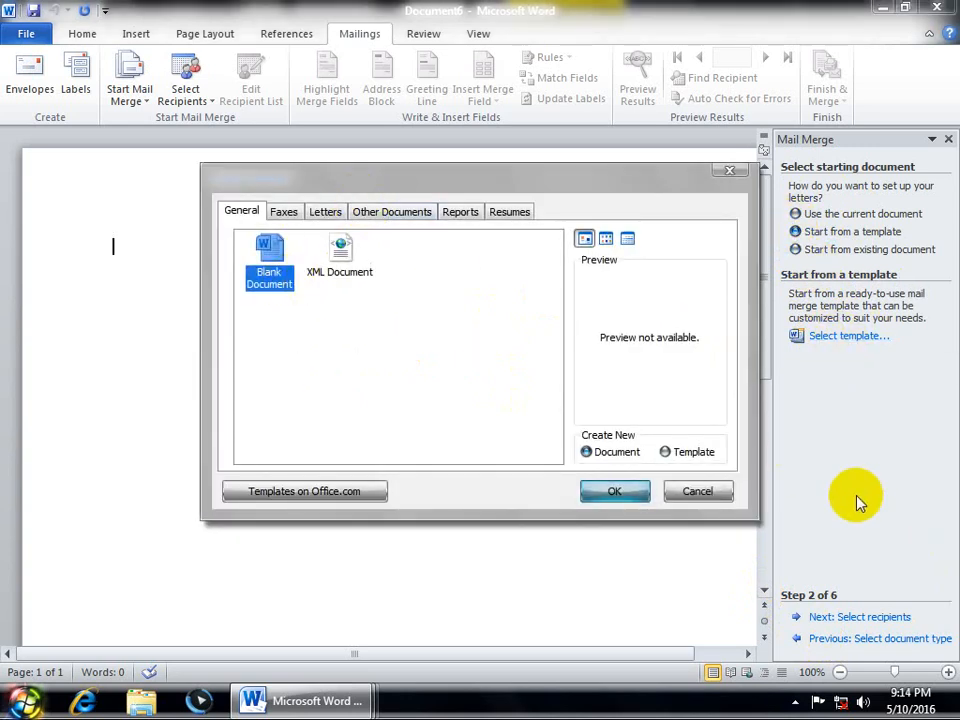
pyautogui.click(700, 492)
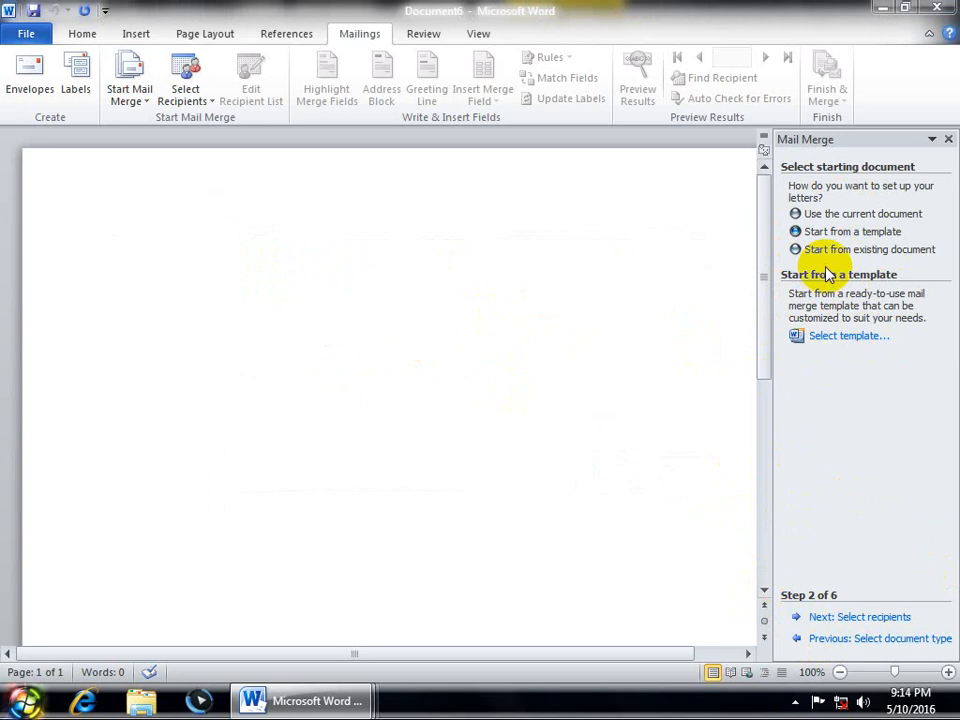
# Step: Choose 'Use the current document' as the starting point and advance to selecting recipients
pyautogui.click(822, 250)
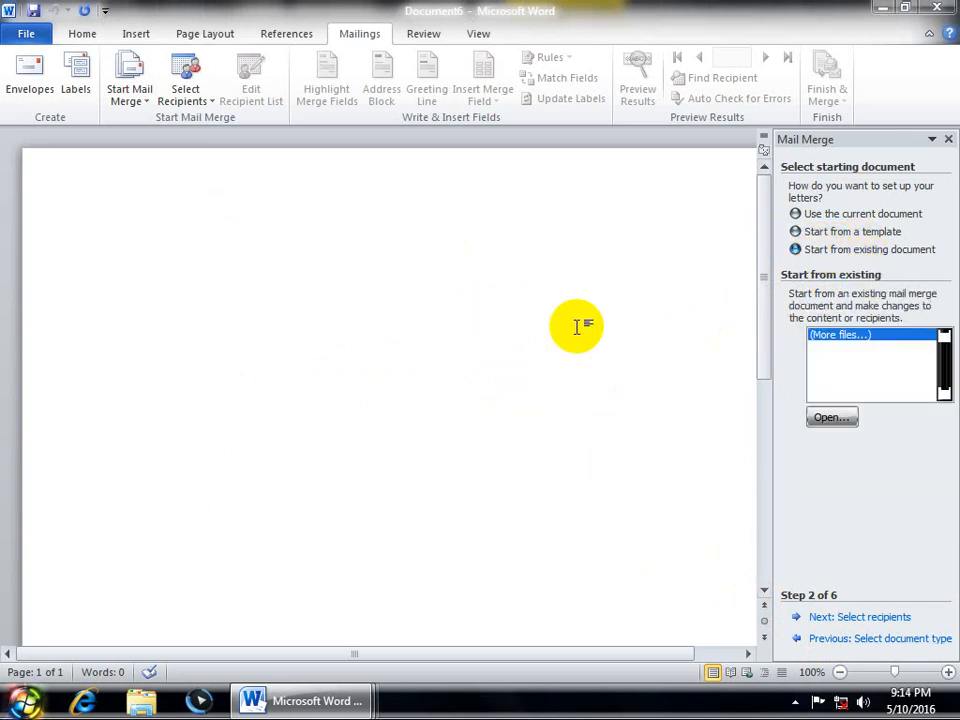
pyautogui.click(825, 420)
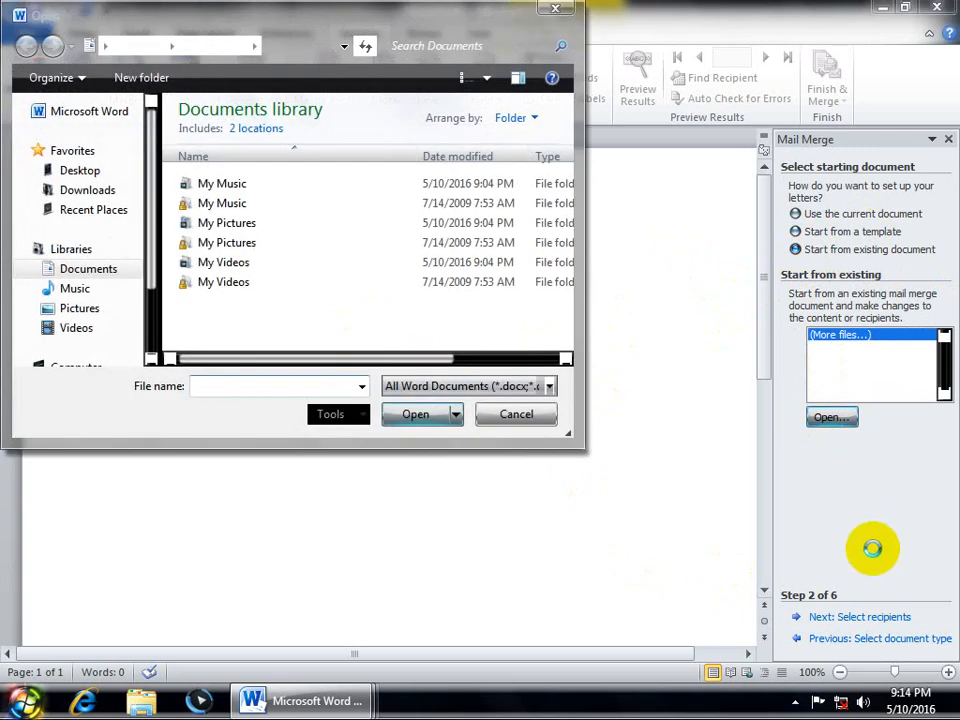
pyautogui.click(517, 414)
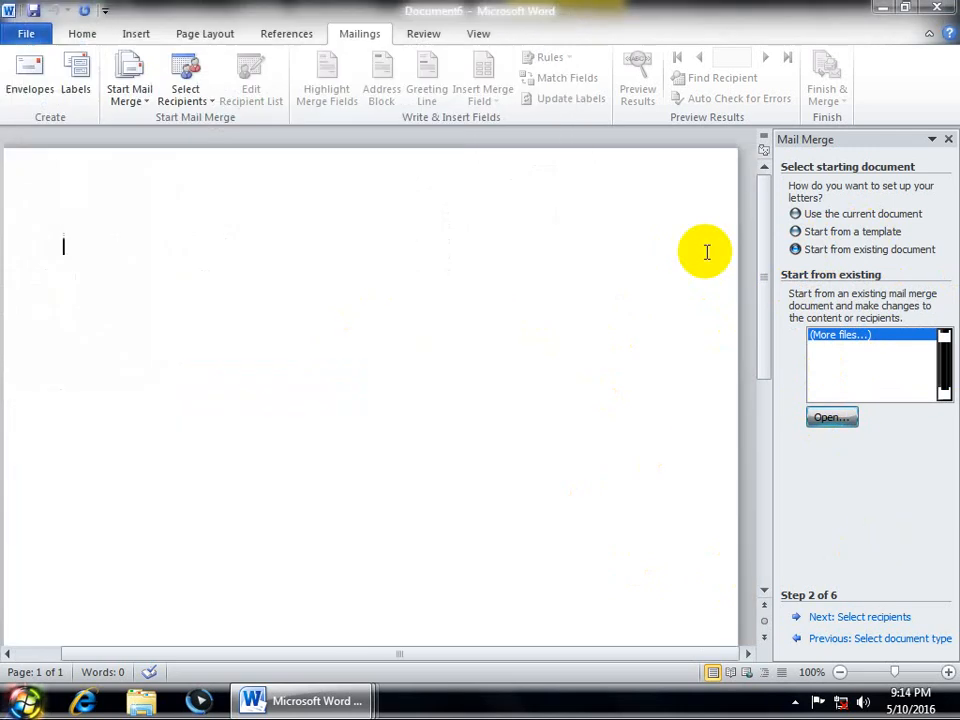
pyautogui.click(830, 215)
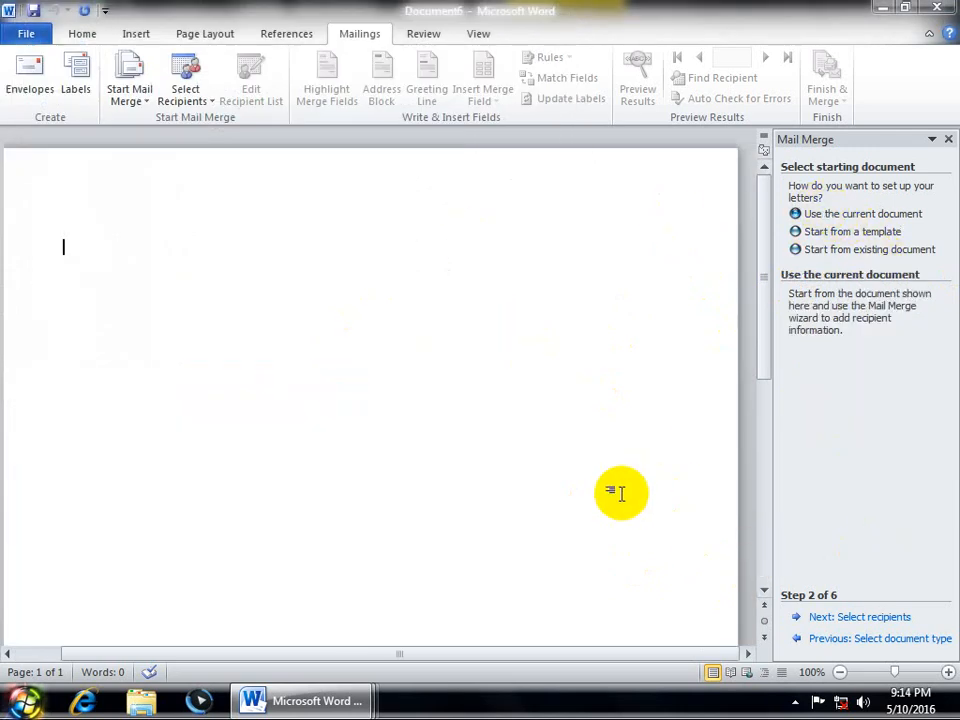
pyautogui.click(856, 618)
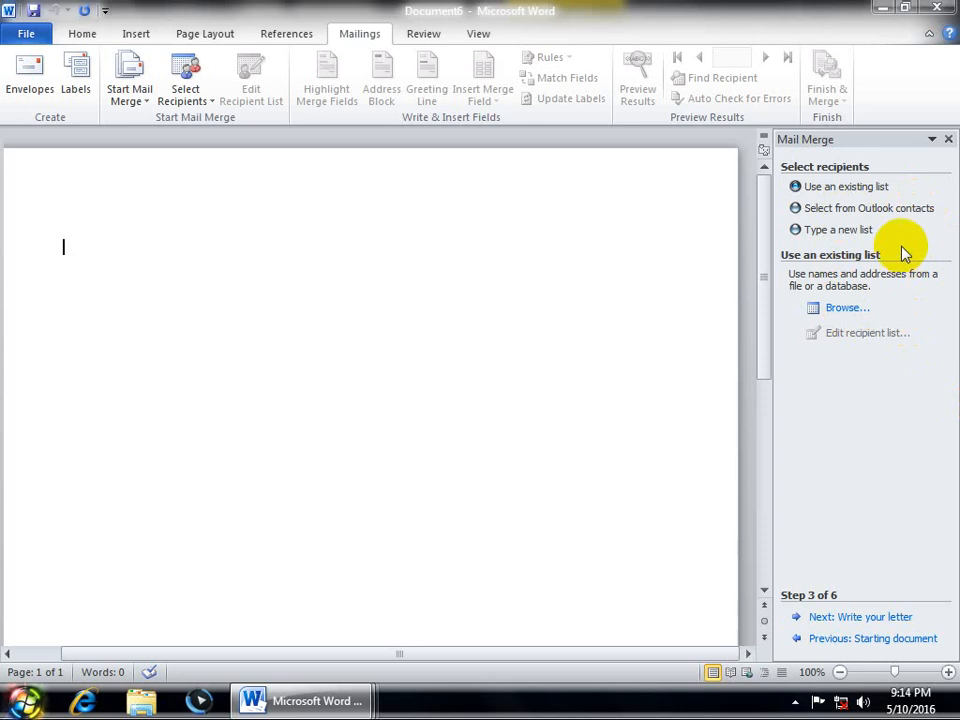
# Step: Pick 'Type a new list' as the recipient source and create it to get an empty address table
pyautogui.click(827, 208)
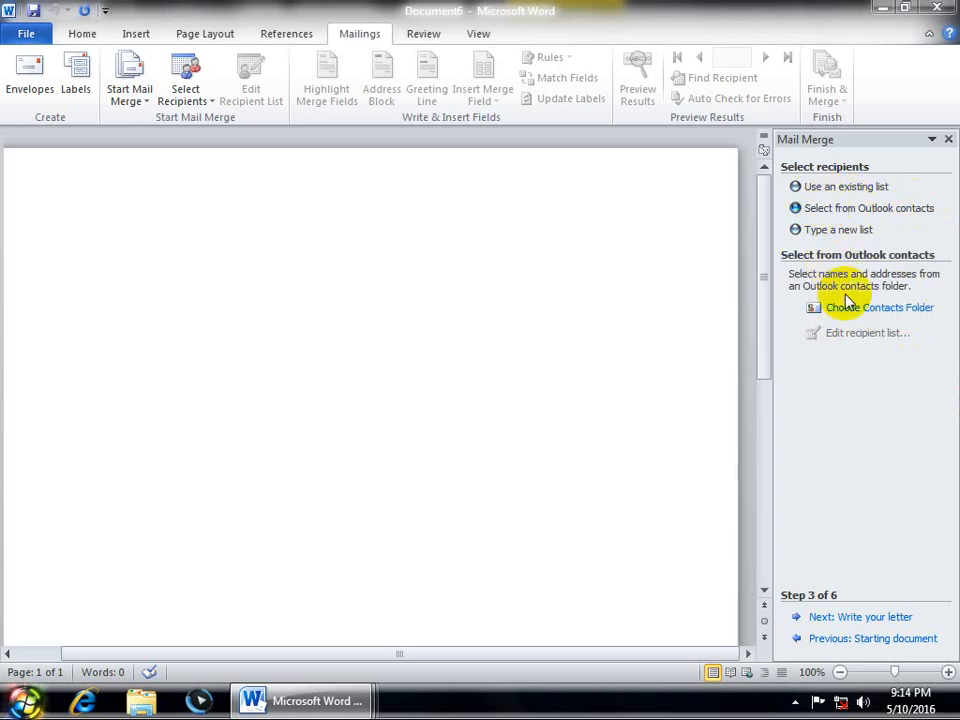
pyautogui.click(798, 229)
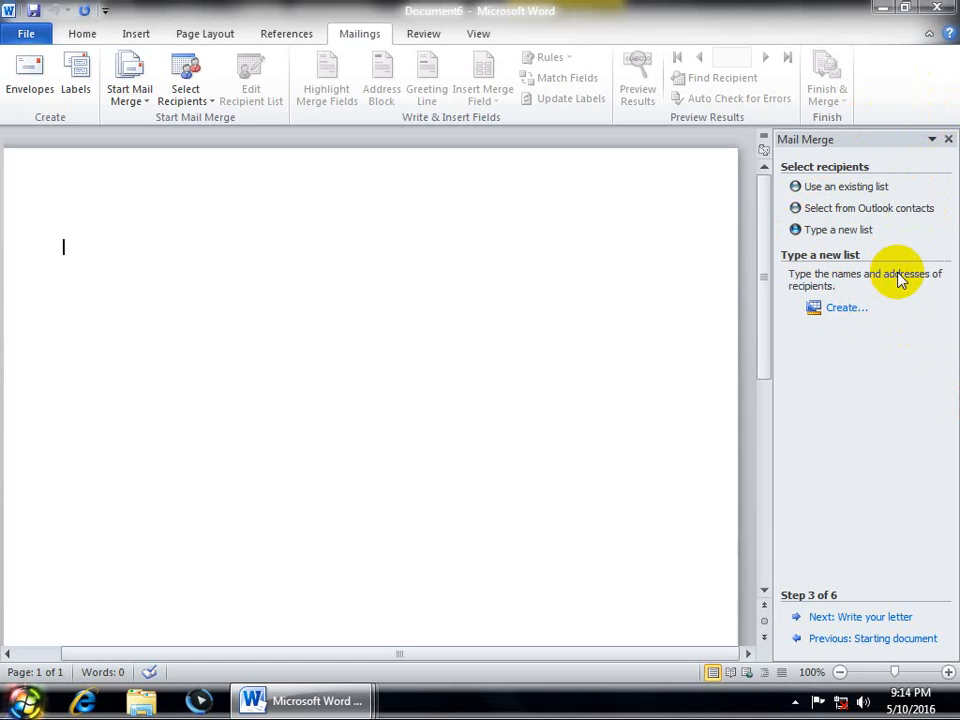
pyautogui.click(848, 308)
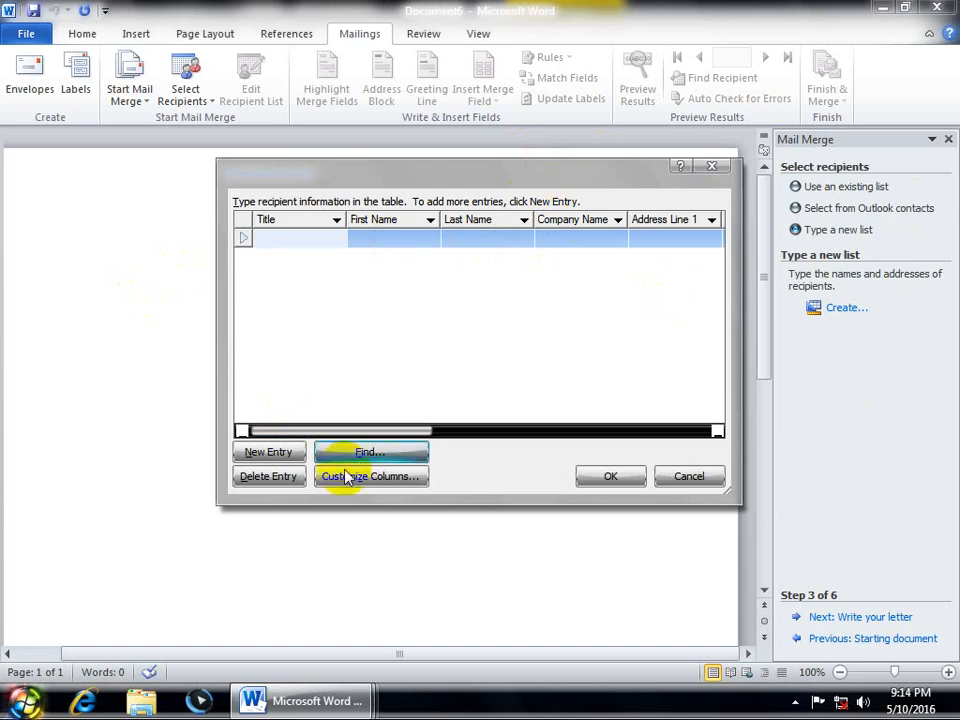
# Step: In Customize Address List, delete Title and every other default field, confirming each deletion
pyautogui.click(405, 478)
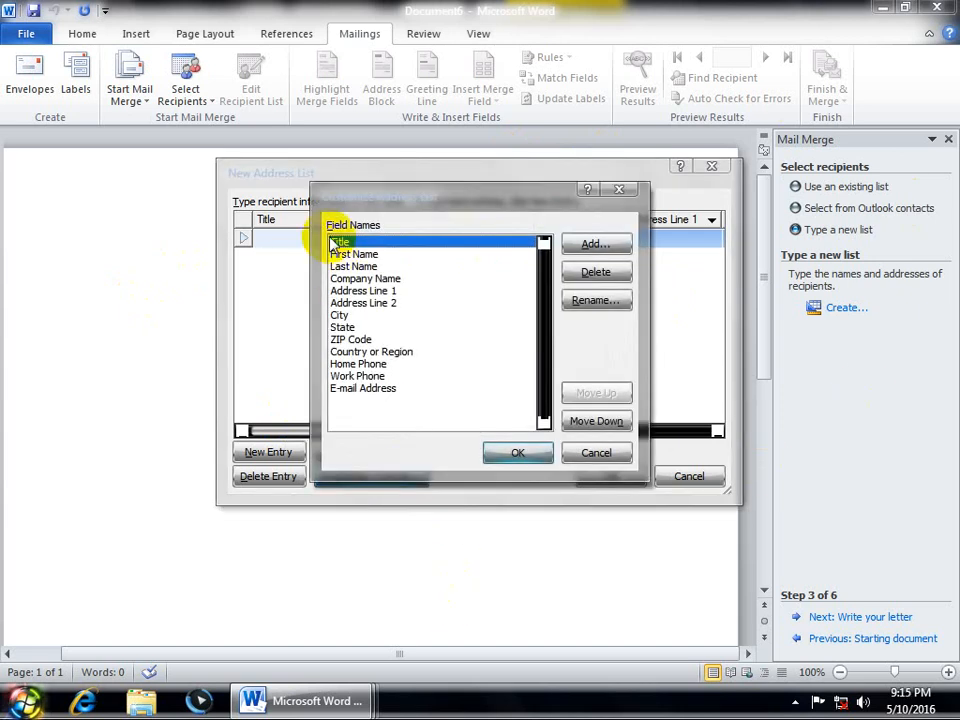
pyautogui.click(607, 272)
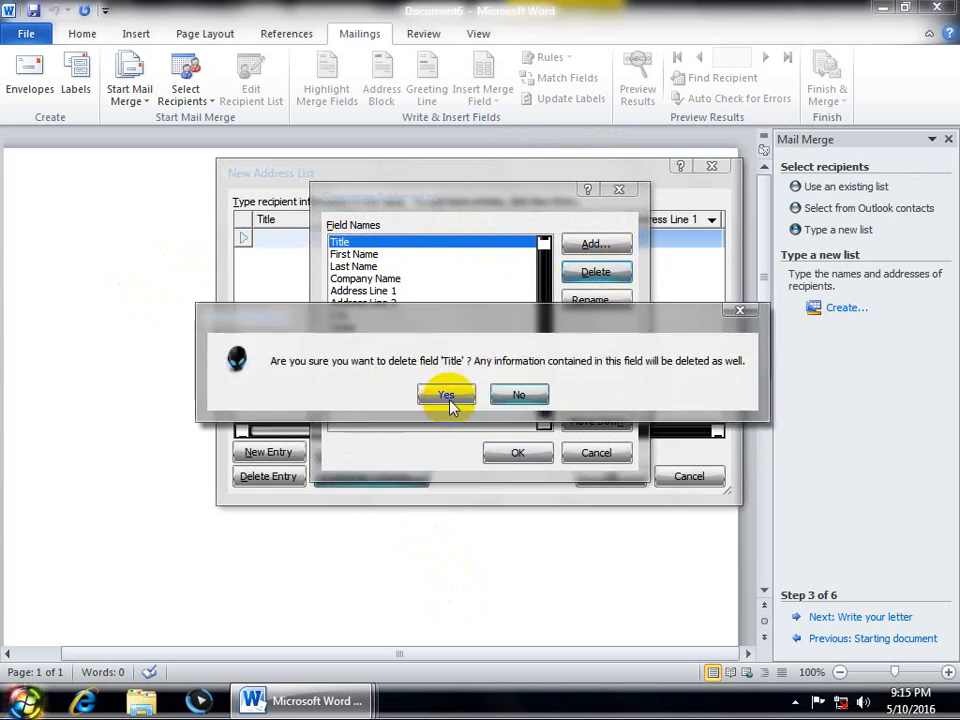
pyautogui.click(447, 400)
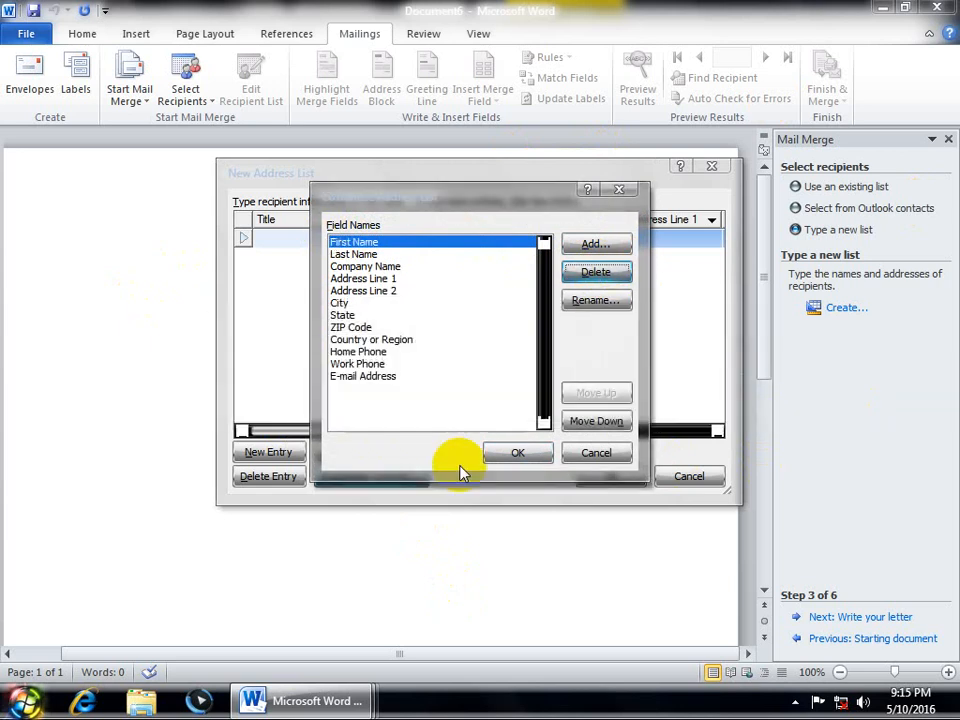
pyautogui.press('d')
pyautogui.press('y')
pyautogui.press('d')
pyautogui.press('y')
pyautogui.press('d')
pyautogui.press('y')
pyautogui.press('d')
pyautogui.press('y')
pyautogui.press('d')
pyautogui.press('y')
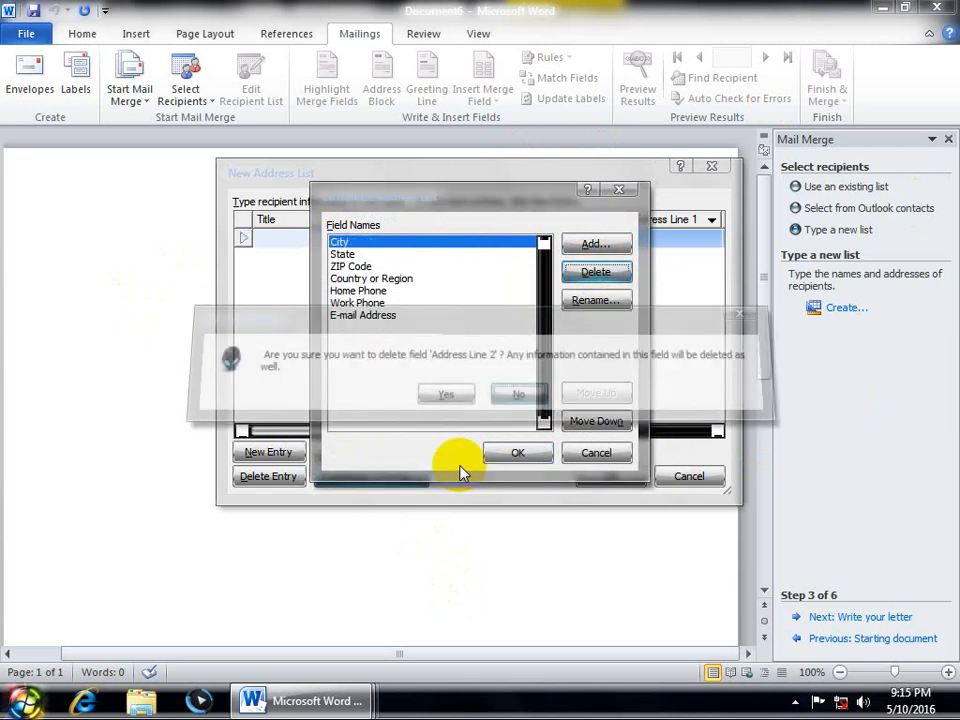
pyautogui.press('d')
pyautogui.press('y')
pyautogui.press('d')
pyautogui.press('y')
pyautogui.press('d')
pyautogui.press('y')
pyautogui.press('d')
pyautogui.press('y')
pyautogui.press('d')
pyautogui.press('y')
pyautogui.press('d')
pyautogui.press('y')
pyautogui.press('d')
pyautogui.press('y')
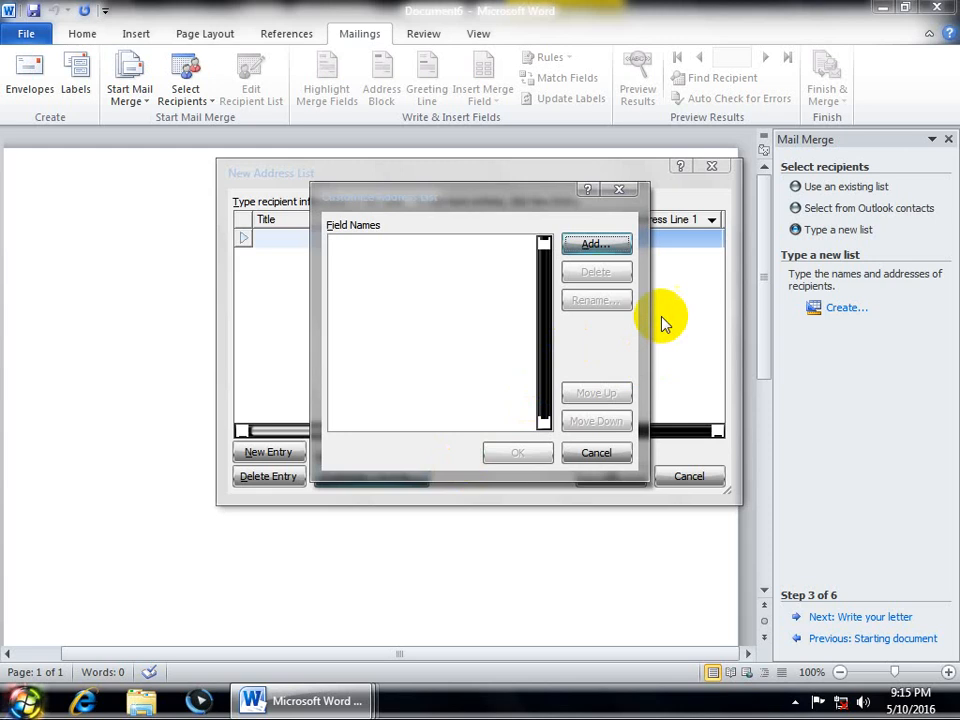
pyautogui.click(596, 246)
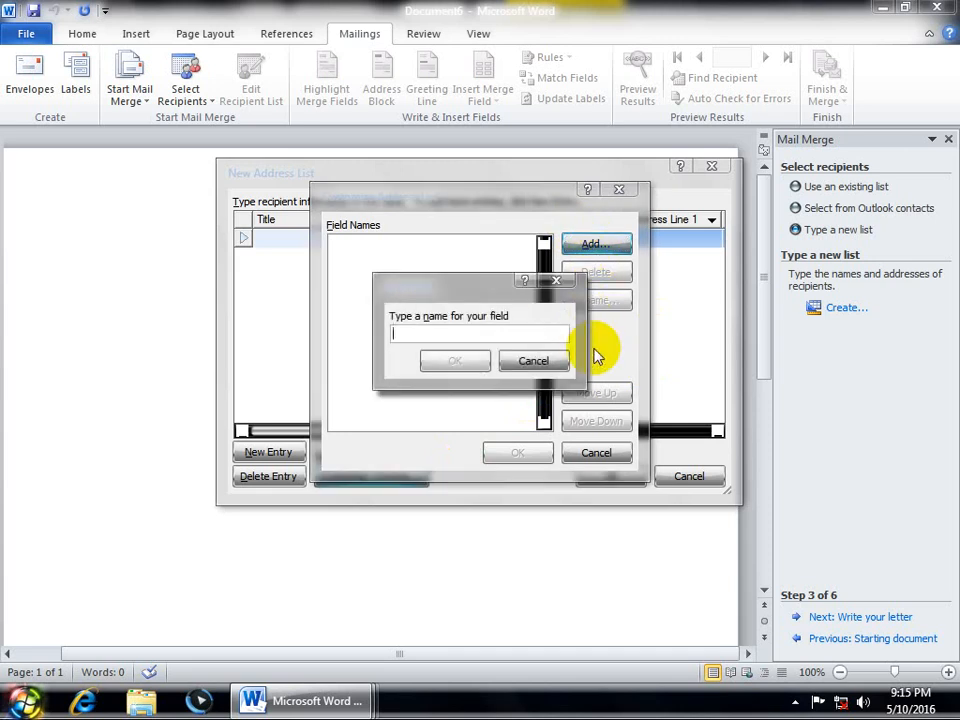
# Step: Add the fields Name, Fname and Class to the recipient list
pyautogui.write('Name')
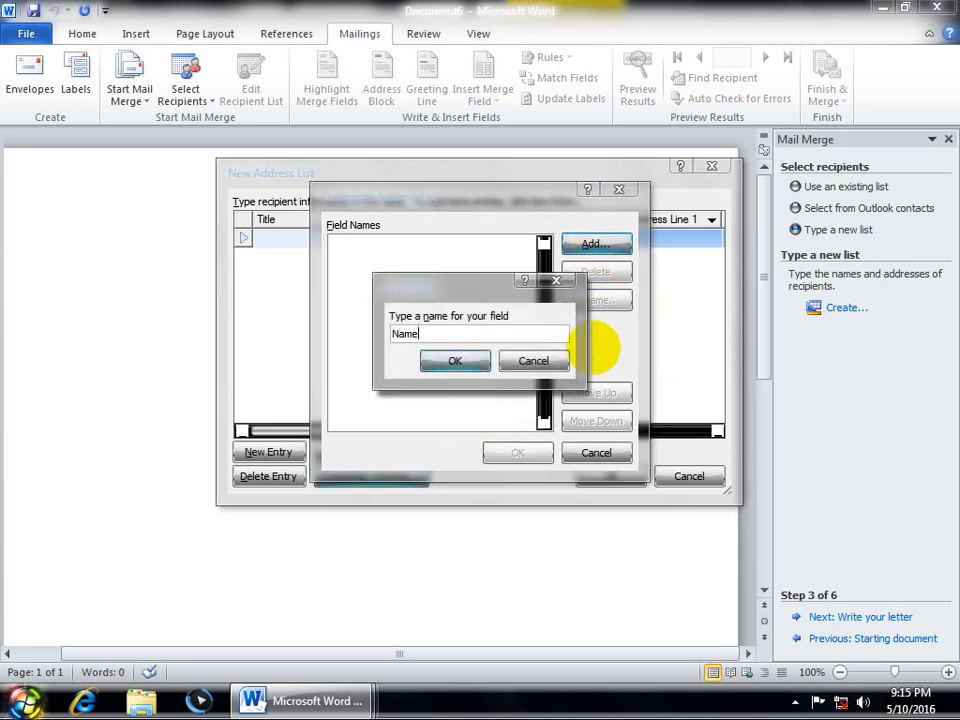
pyautogui.click(455, 361)
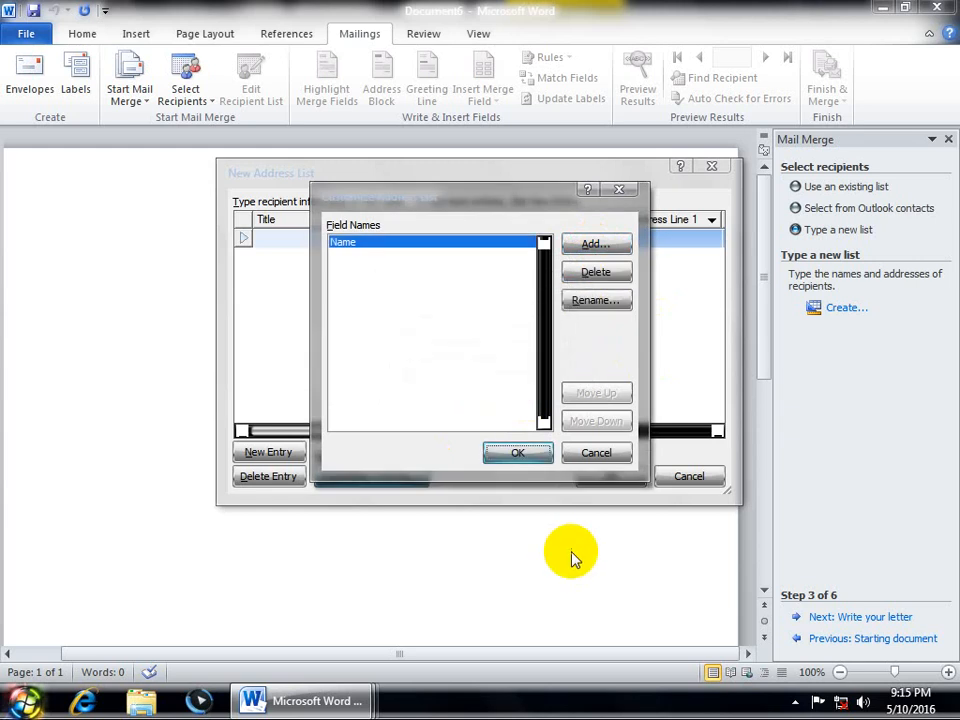
pyautogui.click(595, 245)
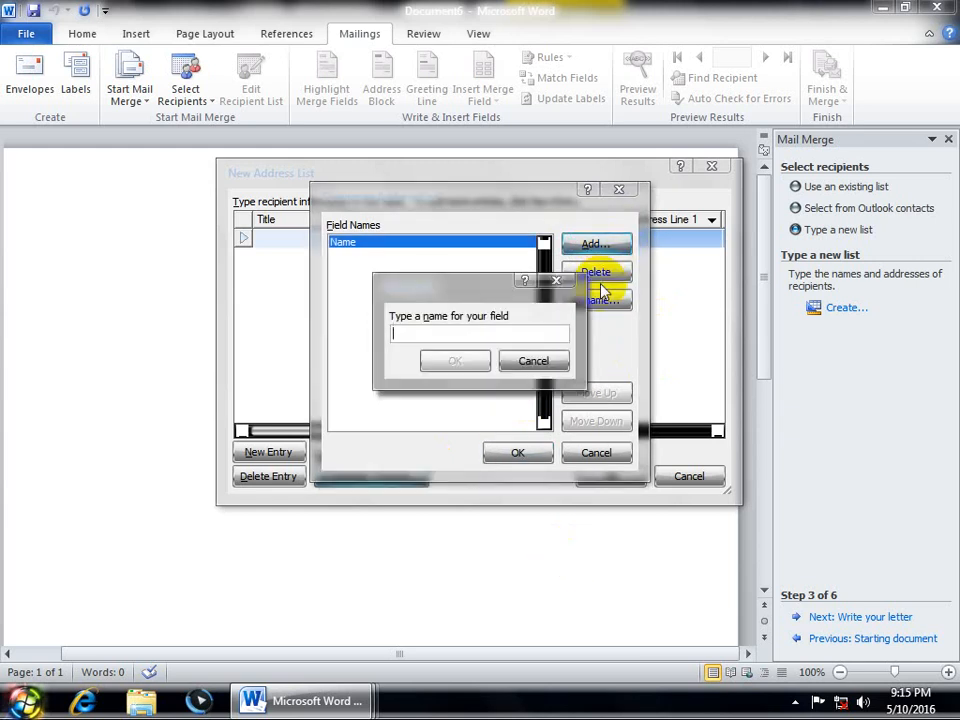
pyautogui.write('Fname')
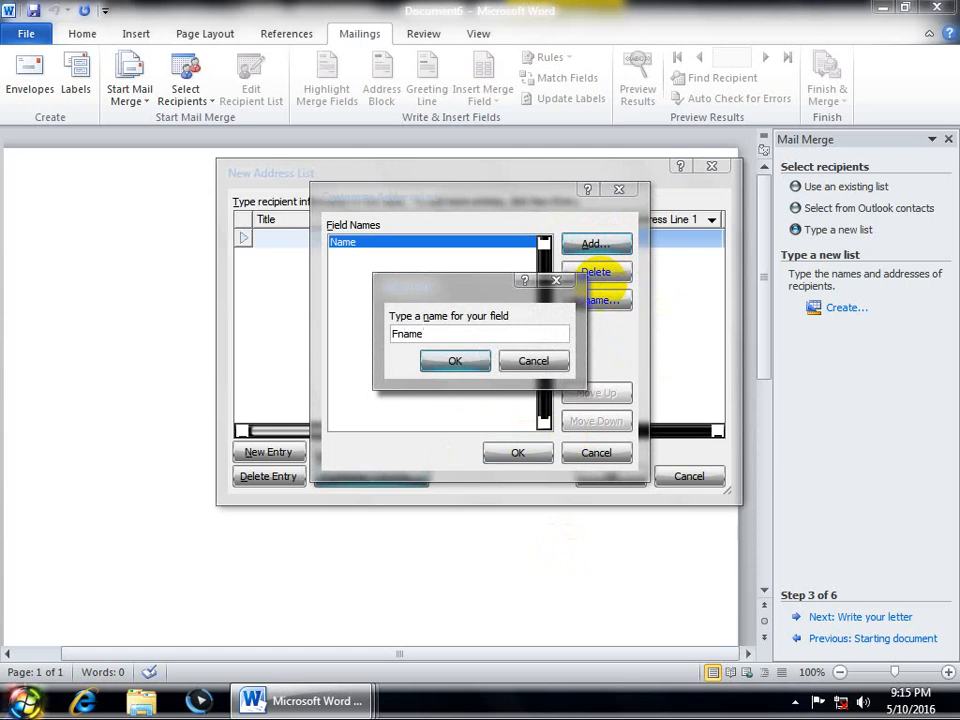
pyautogui.click(452, 362)
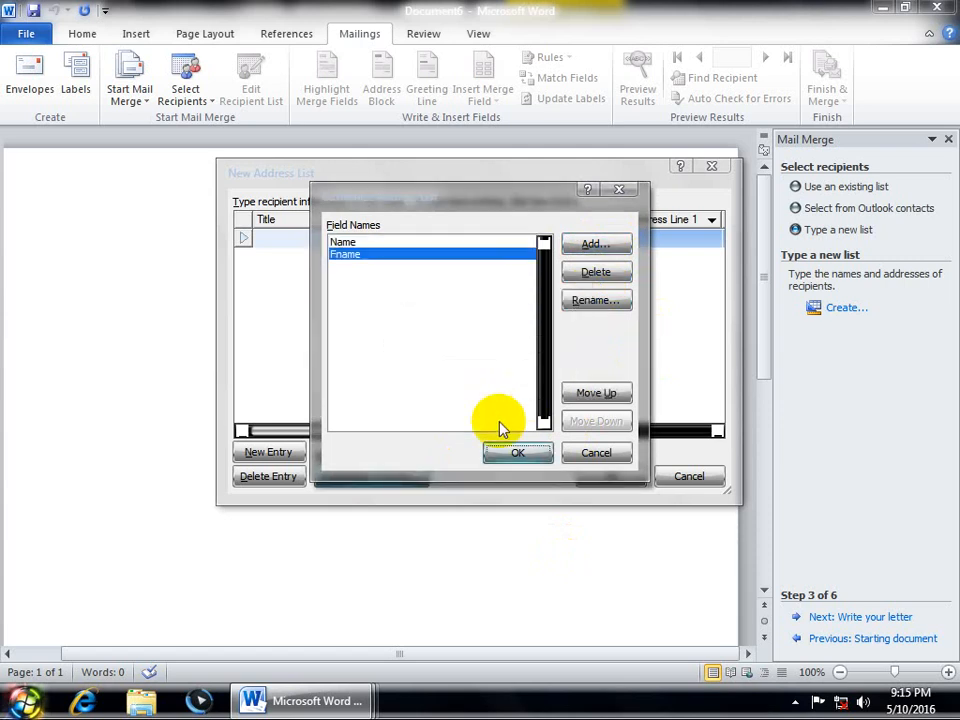
pyautogui.click(594, 244)
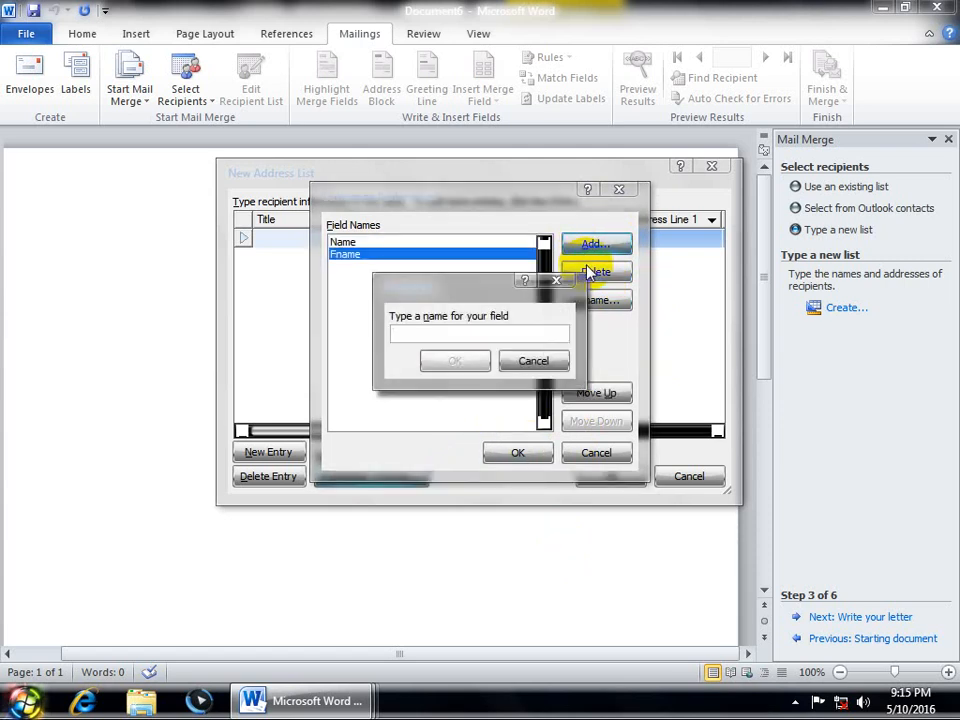
pyautogui.write('C')
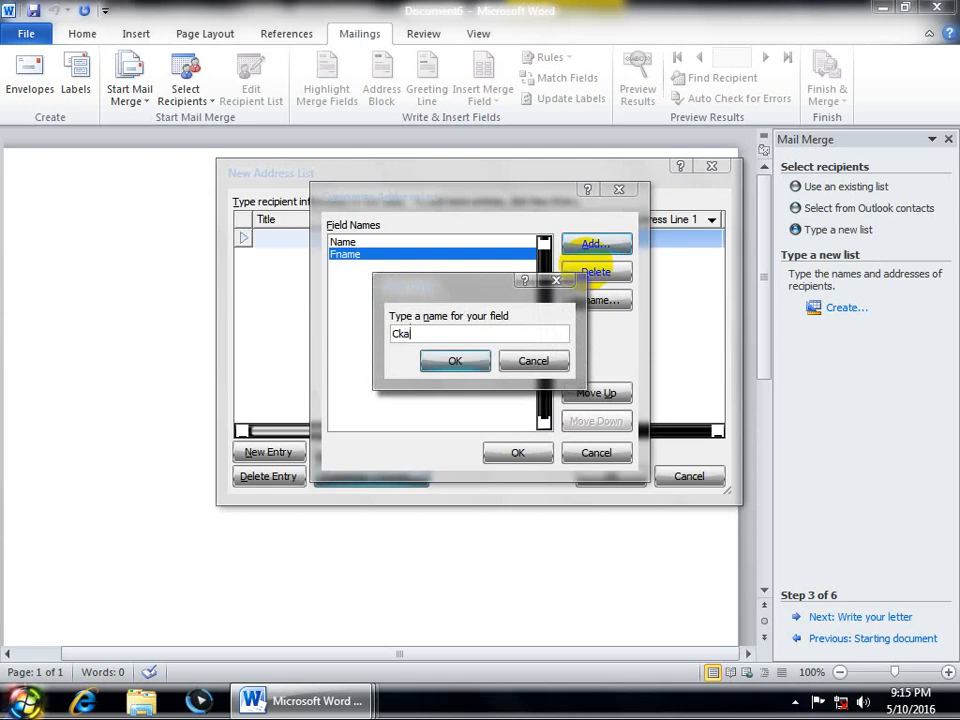
pyautogui.write('lass')
pyautogui.click(456, 362)
# Step: Add the Score and Result fields and apply the five columns
pyautogui.click(594, 245)
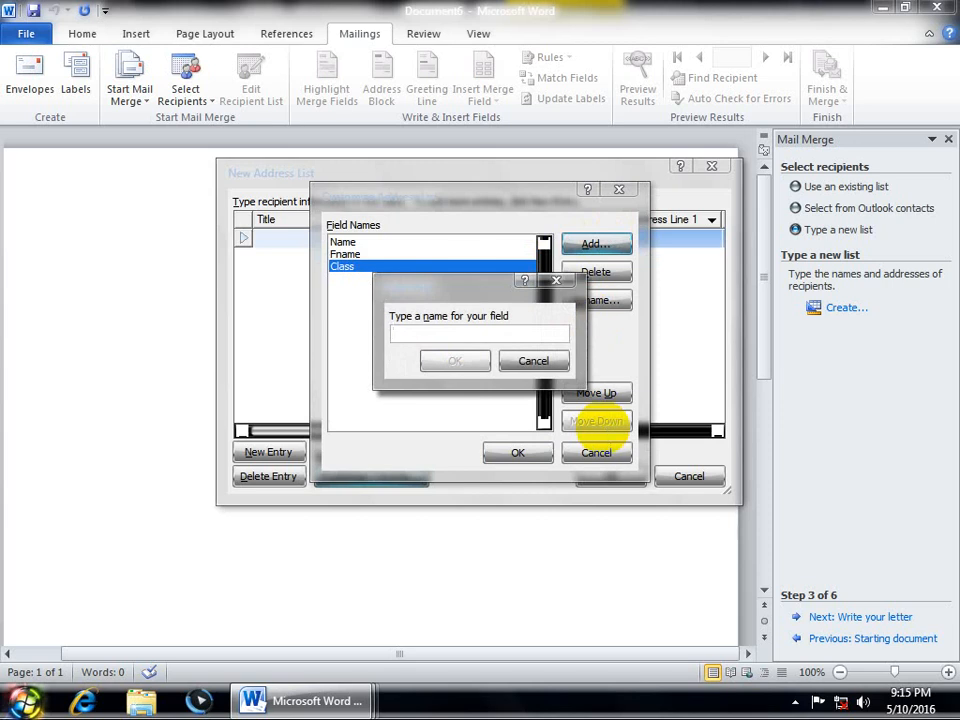
pyautogui.write('Score')
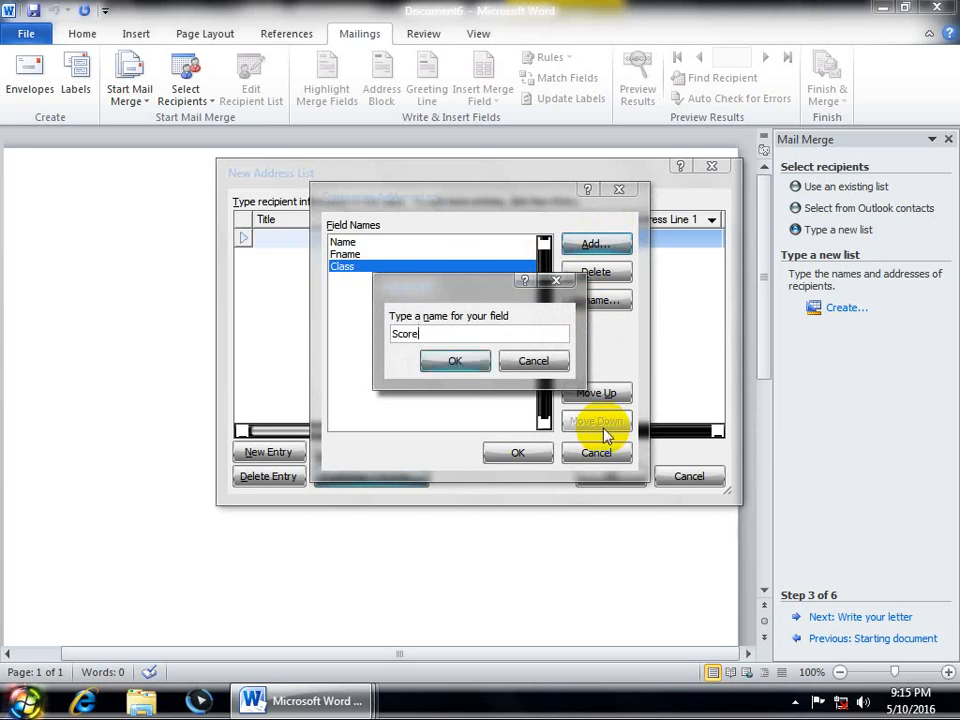
pyautogui.click(478, 360)
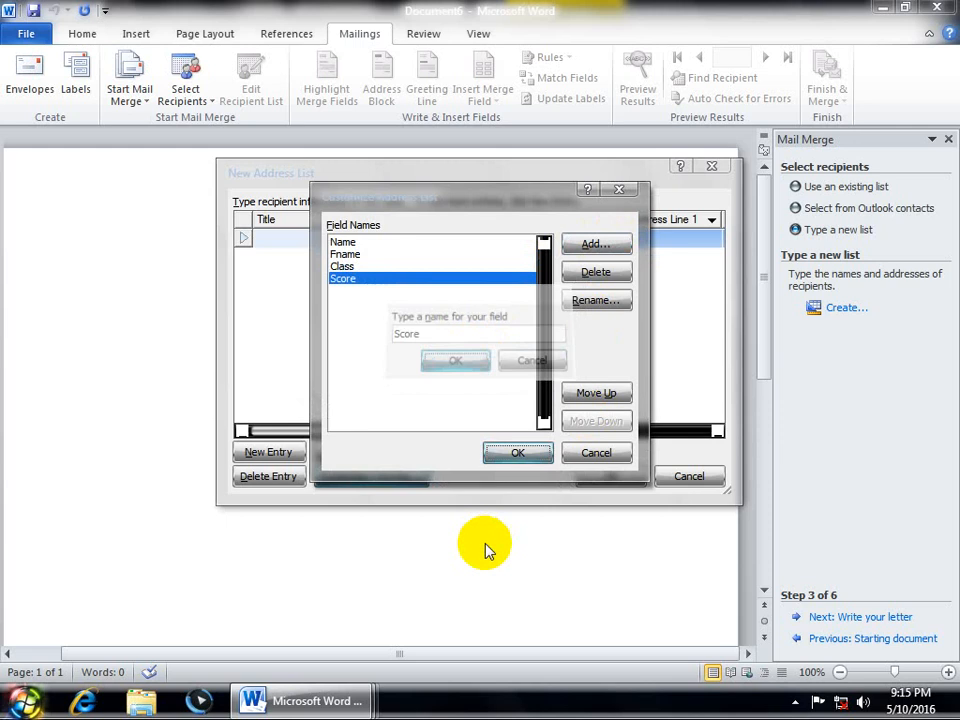
pyautogui.hotkey('alt', 'a')
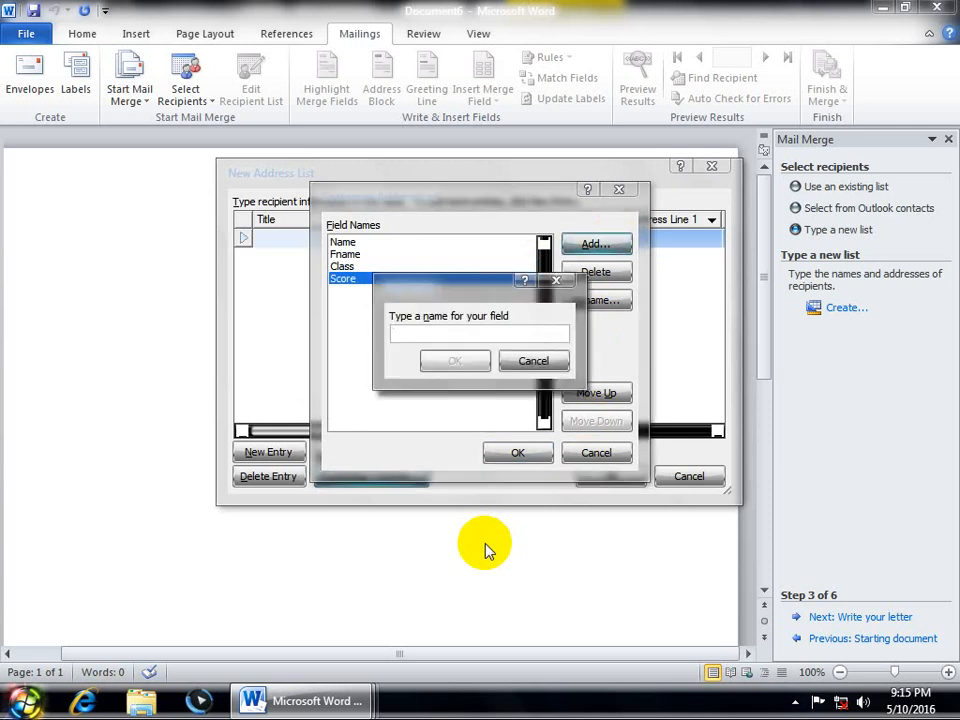
pyautogui.write('Result')
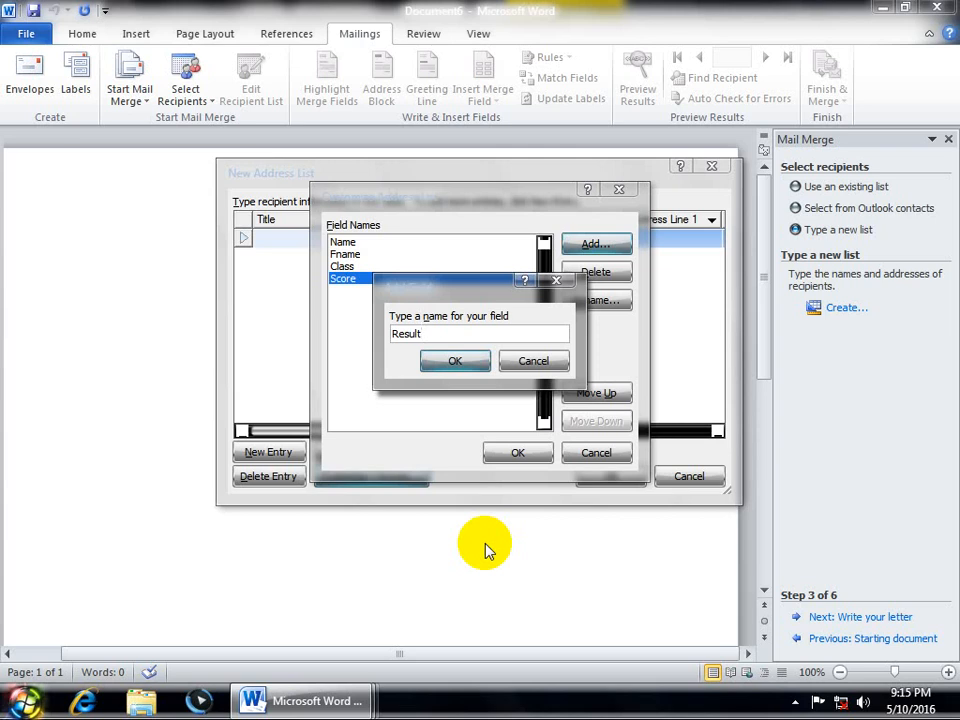
pyautogui.click(471, 366)
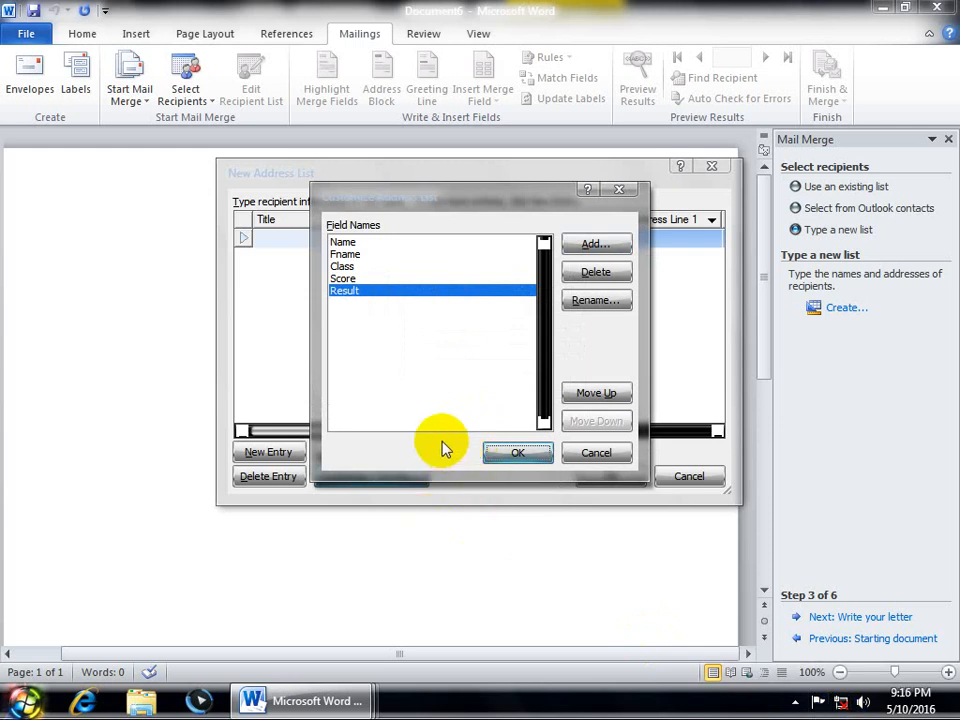
pyautogui.click(500, 453)
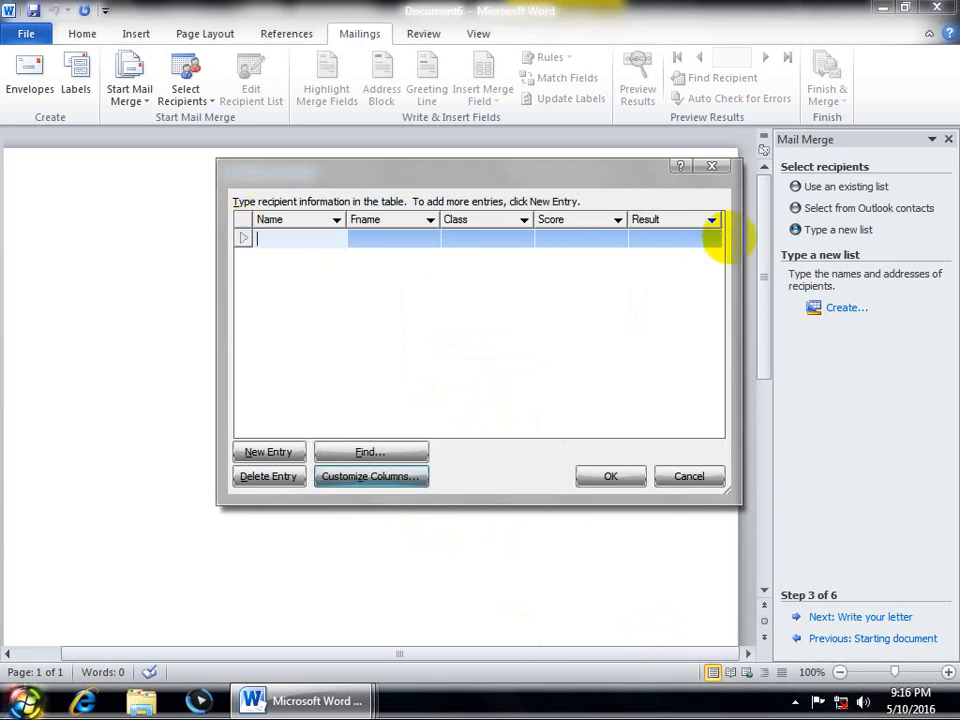
# Step: Enter the first student's name and first name, class 'word', score 80, result 'pass'
pyautogui.press('Tab')
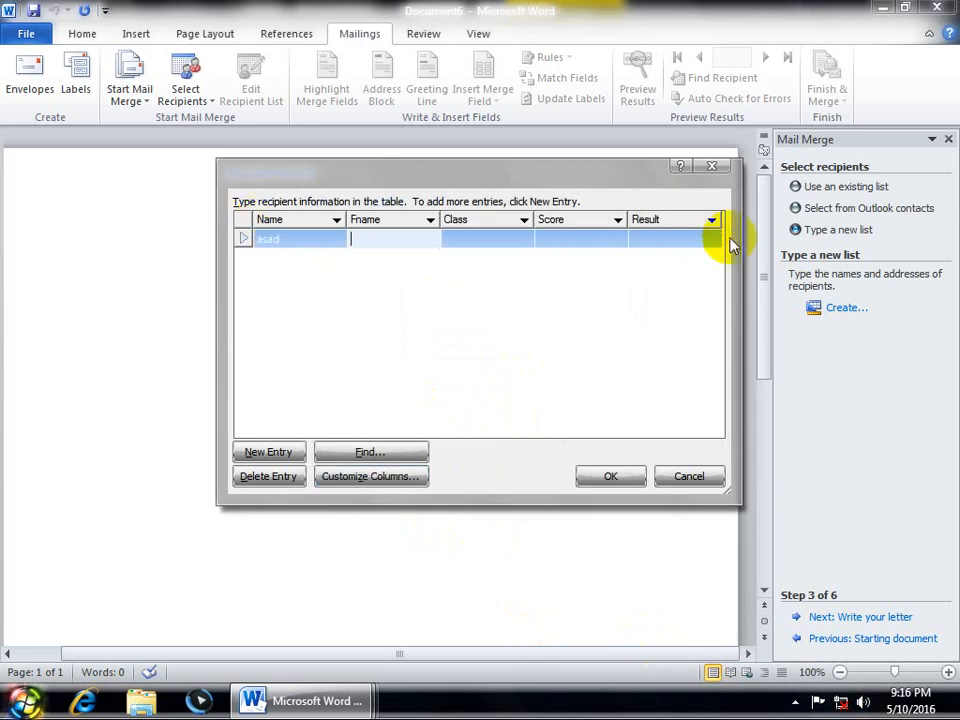
pyautogui.press('Tab')
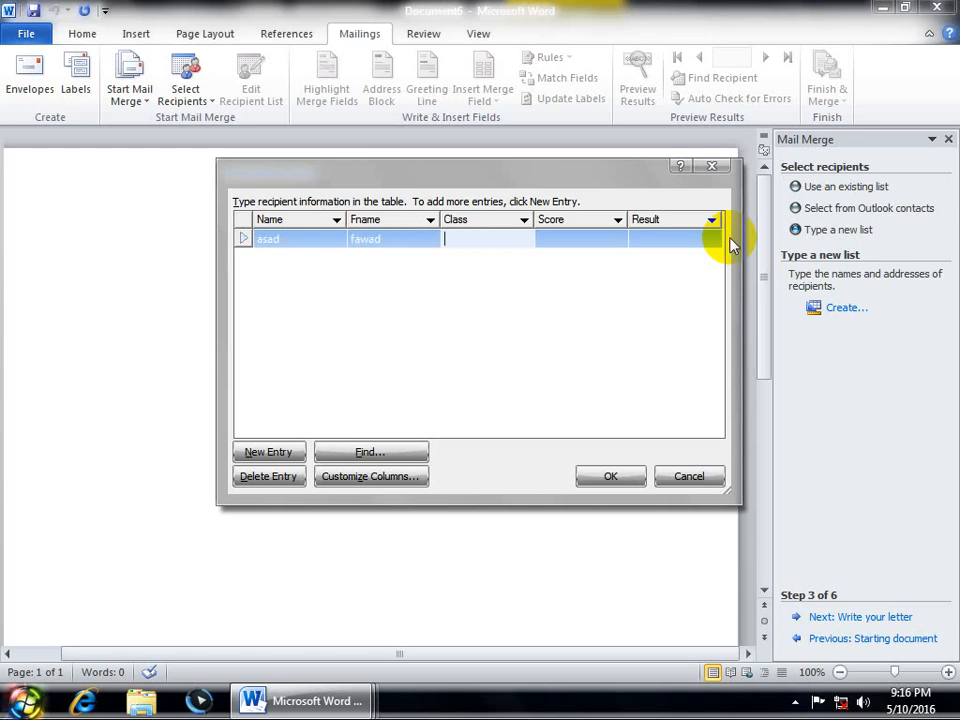
pyautogui.write('word')
pyautogui.press('Tab')
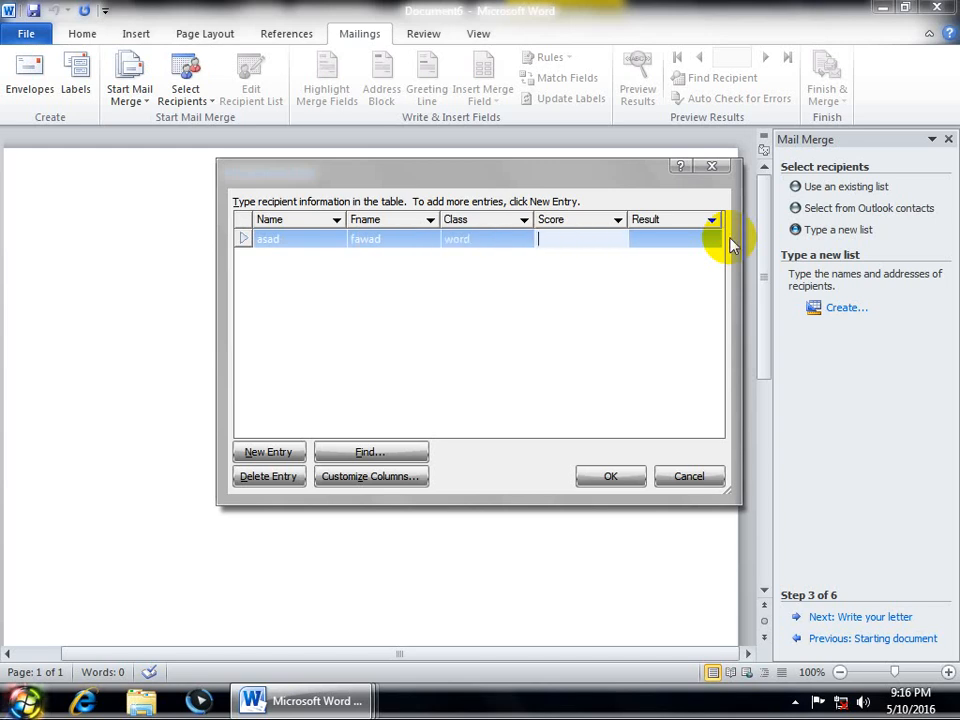
pyautogui.write('80')
pyautogui.press('Tab')
pyautogui.write('pao')
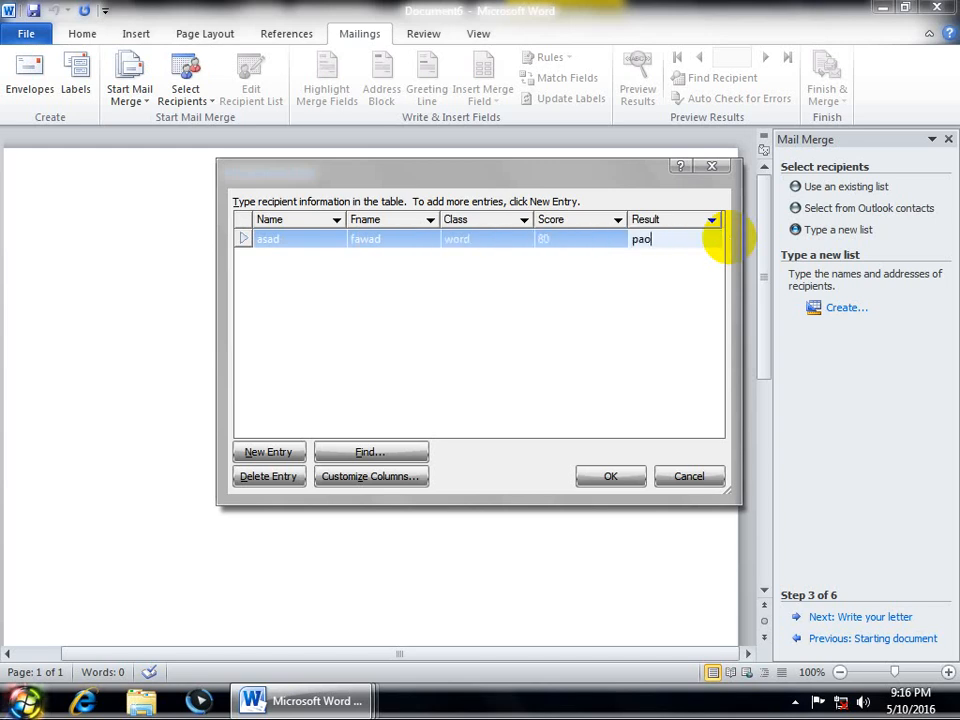
pyautogui.press('BackSpace')
pyautogui.press('BackSpace')
pyautogui.write('ss')
pyautogui.press('Tab')
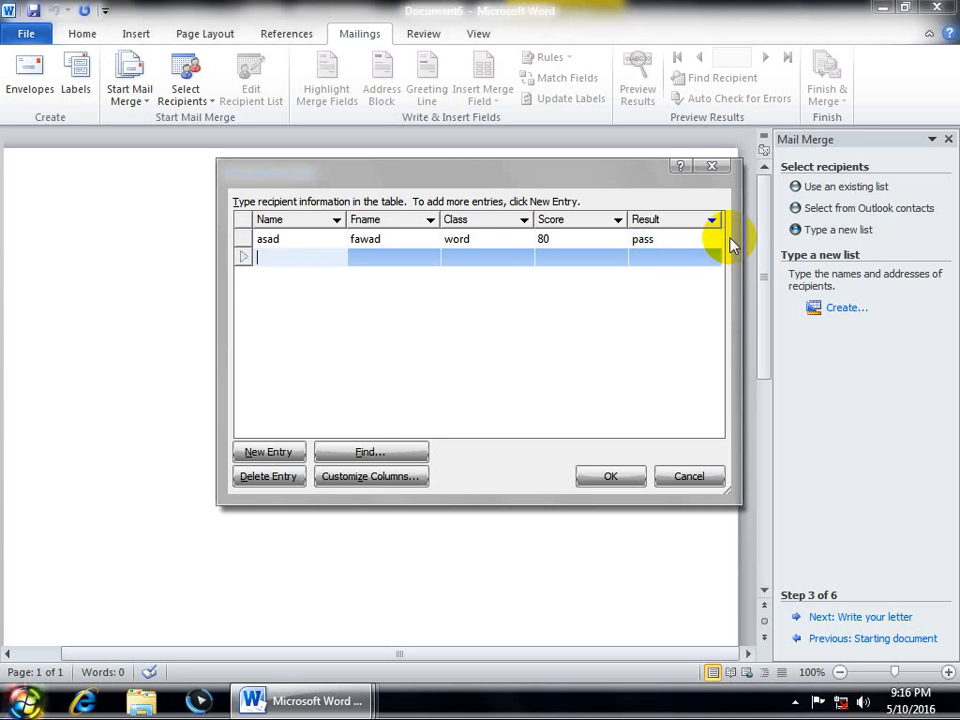
# Step: Enter a second student's name and first name, class 'exc', score 50, result 'fail'
pyautogui.press('Tab')
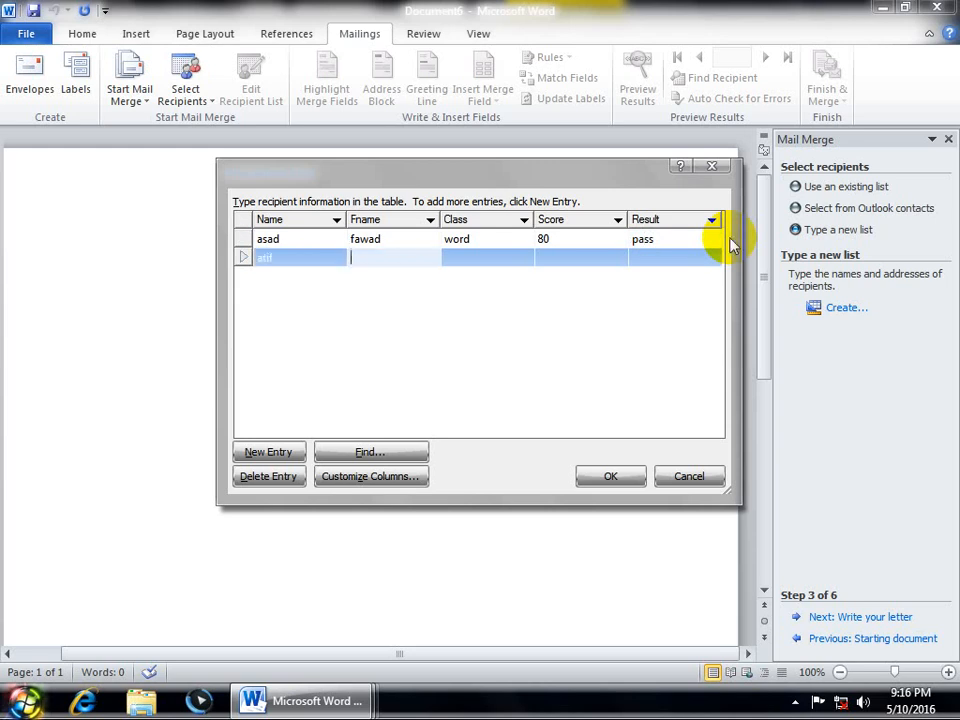
pyautogui.press('Tab')
pyautogui.write('e')
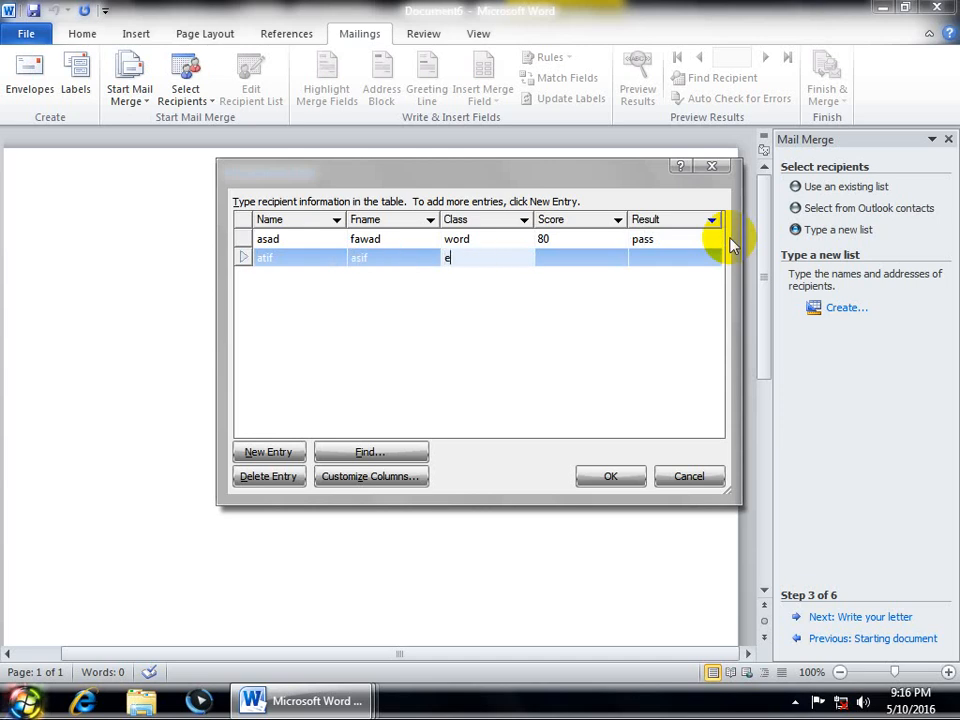
pyautogui.write('xcel')
pyautogui.press('Tab')
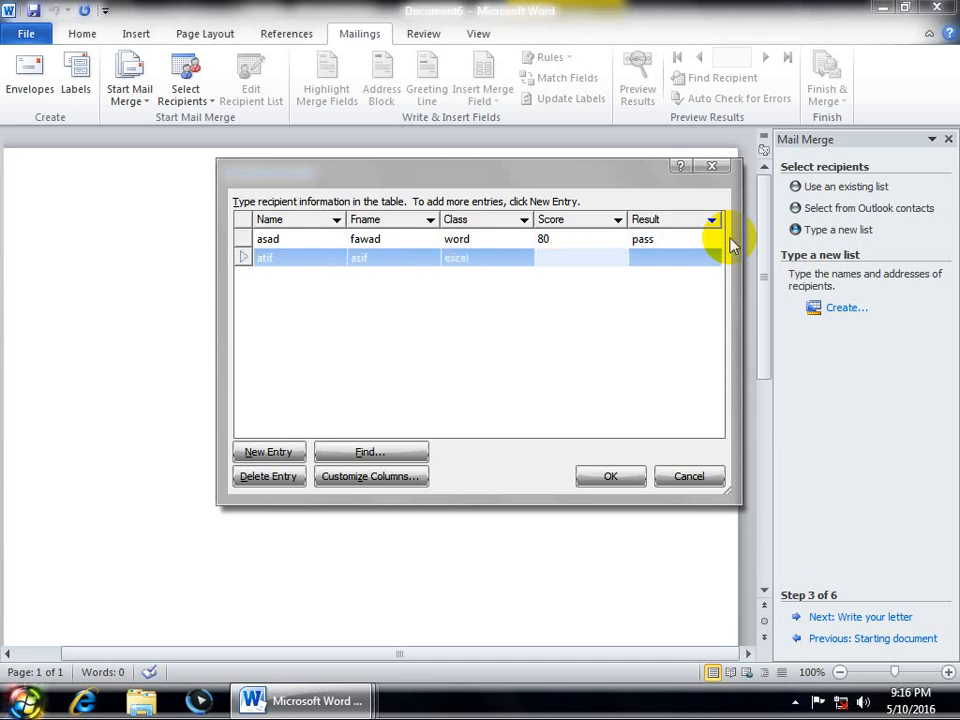
pyautogui.write('50')
pyautogui.press('Tab')
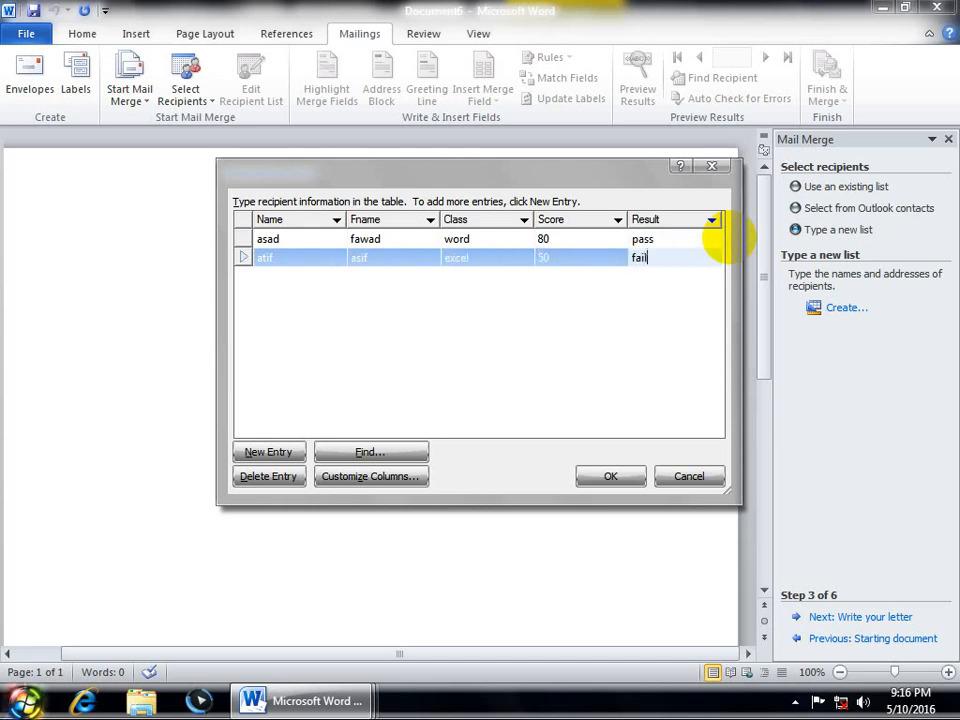
pyautogui.write('fail')
pyautogui.press('Tab')
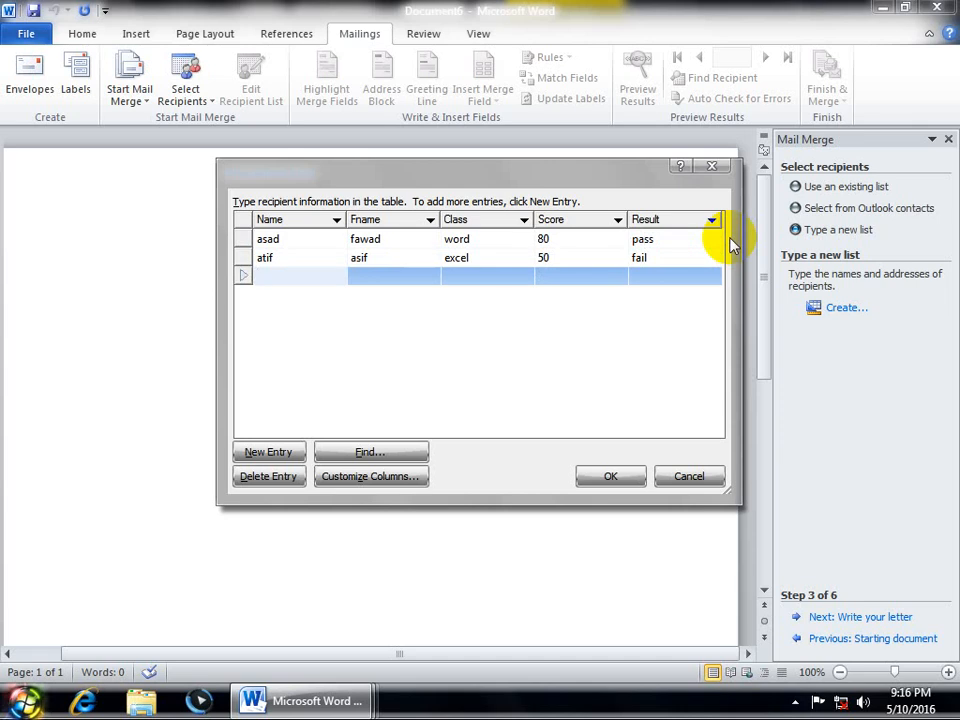
# Step: Start the third entry with the student's name and first name, then select the mistyped first name
pyautogui.press('Tab')
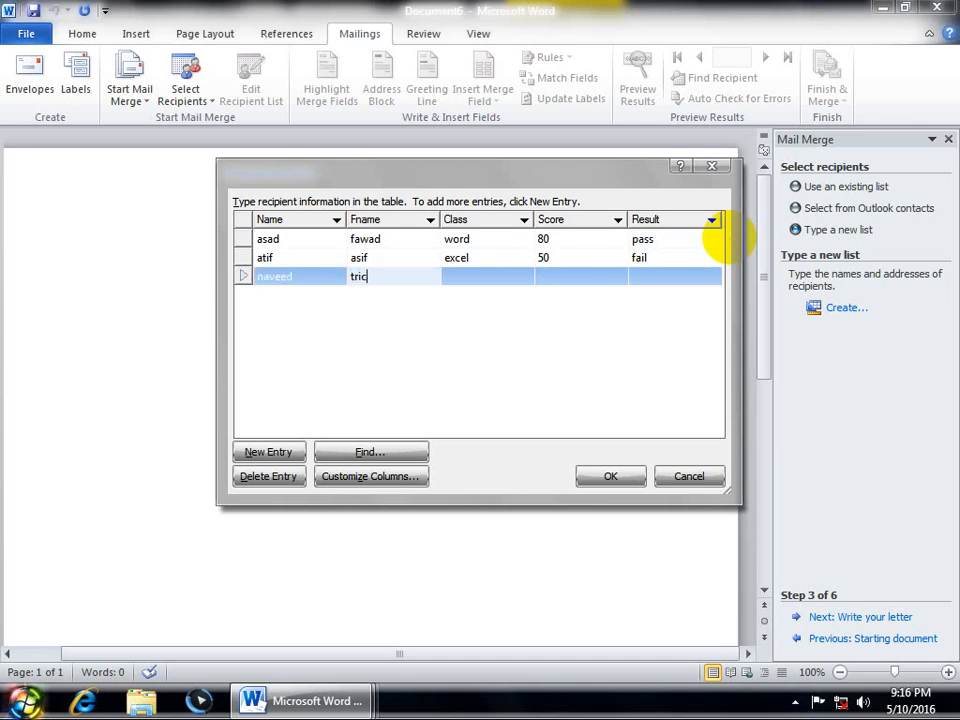
pyautogui.press('Tab')
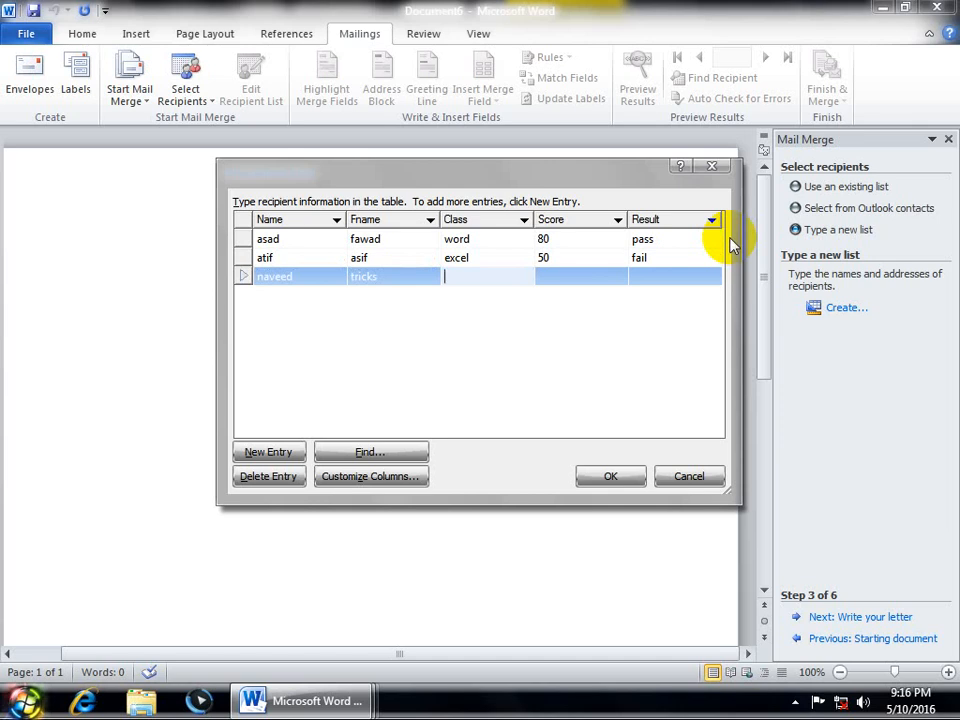
pyautogui.doubleClick(388, 280)
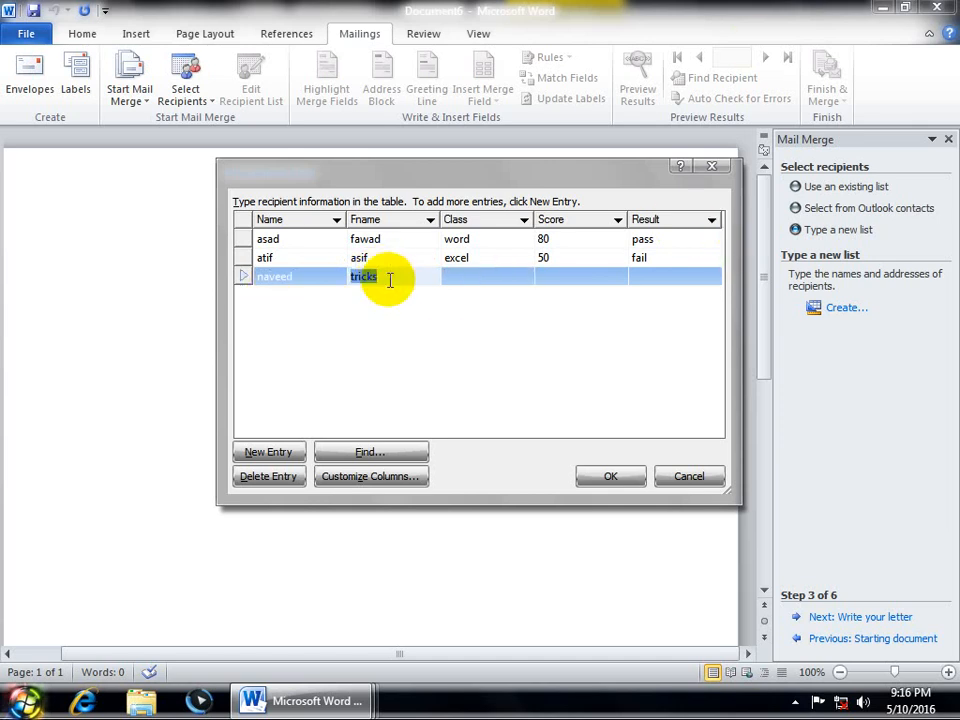
# Step: Correct the third student's first name and give them class trick, score 80, result pass
pyautogui.press('BackSpace')
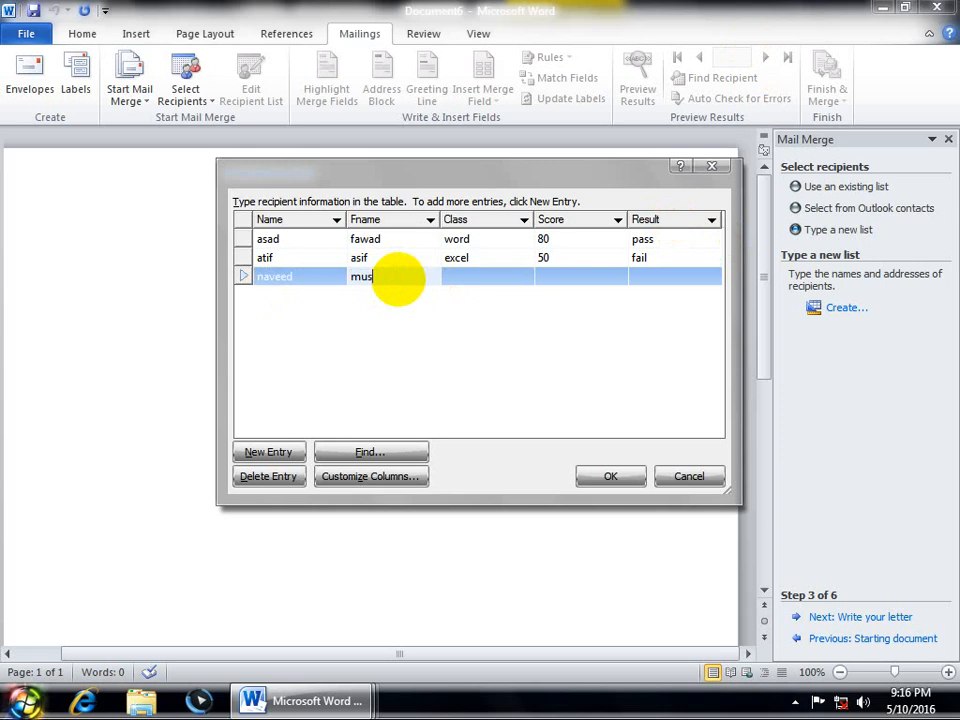
pyautogui.write('mushtag')
pyautogui.press('BackSpace')
pyautogui.write('q')
pyautogui.press('Tab')
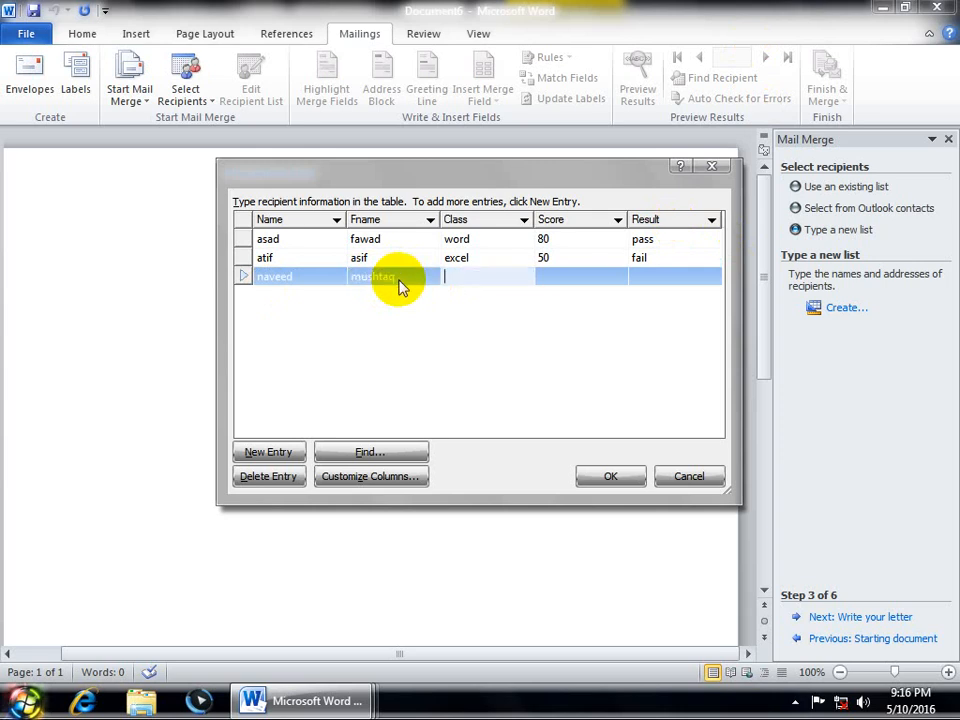
pyautogui.write('trick')
pyautogui.press('Tab')
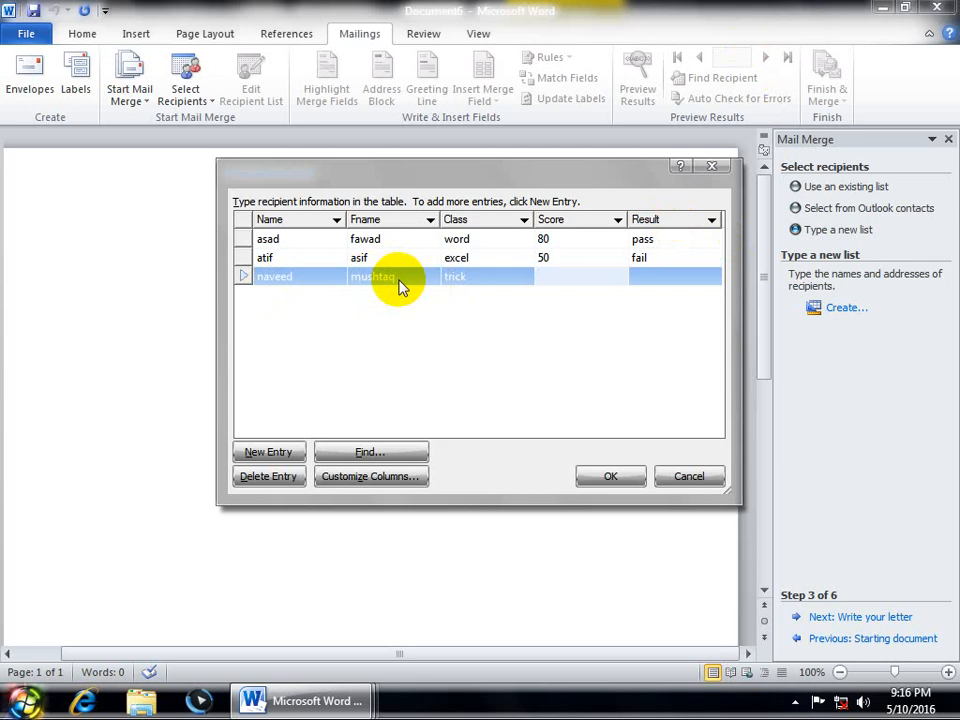
pyautogui.write('80')
pyautogui.press('Tab')
pyautogui.write('pass')
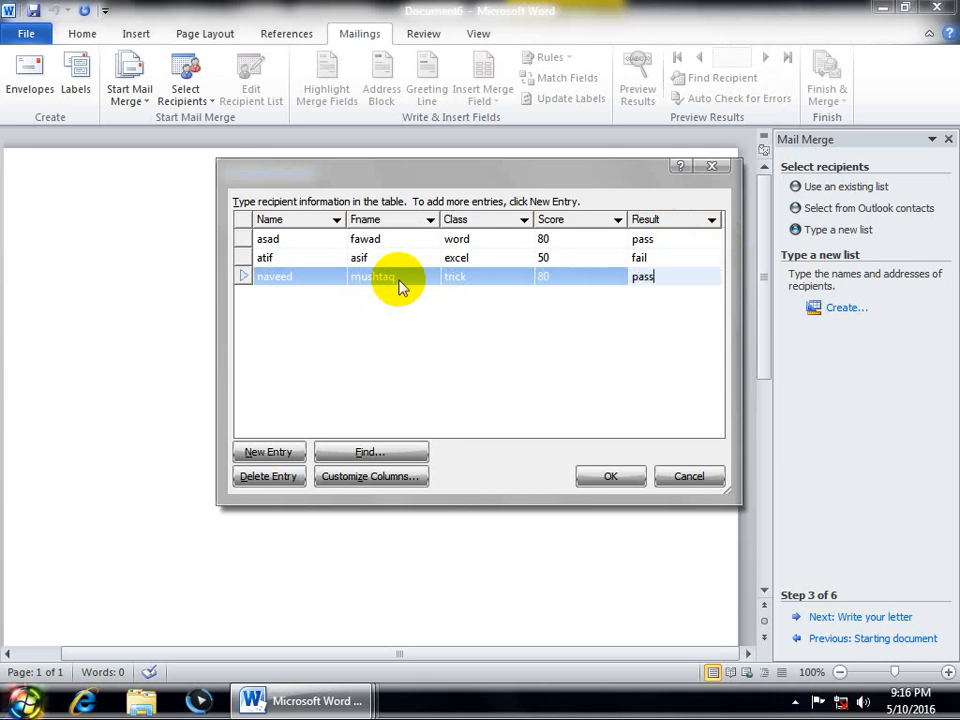
pyautogui.press('Tab')
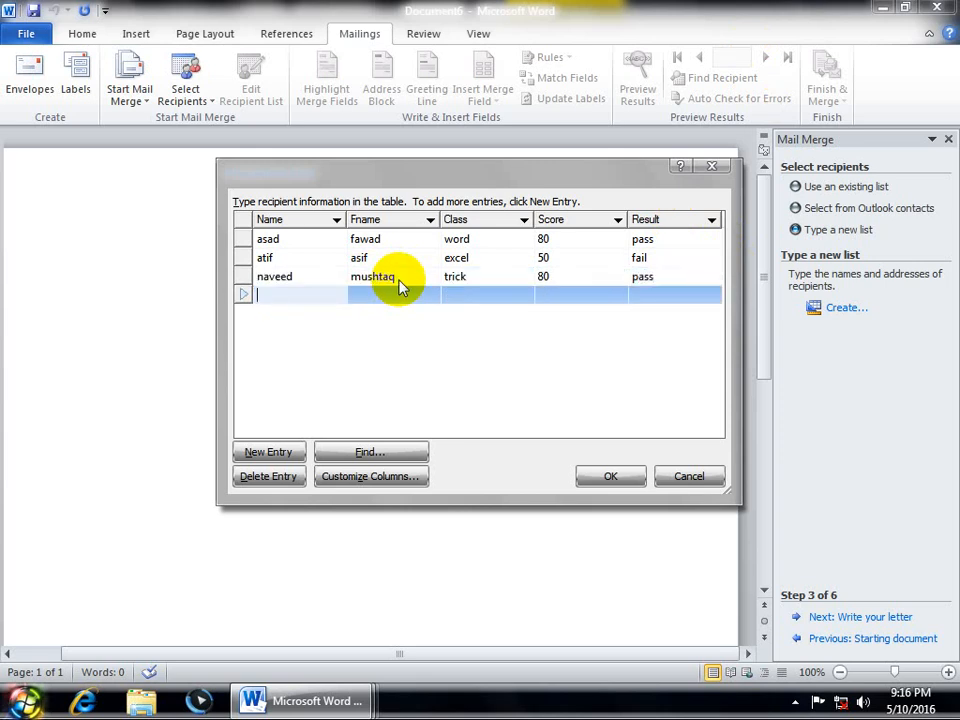
# Step: Add a fourth student's last and first names with class word, score 650, result pass
pyautogui.press('Tab')
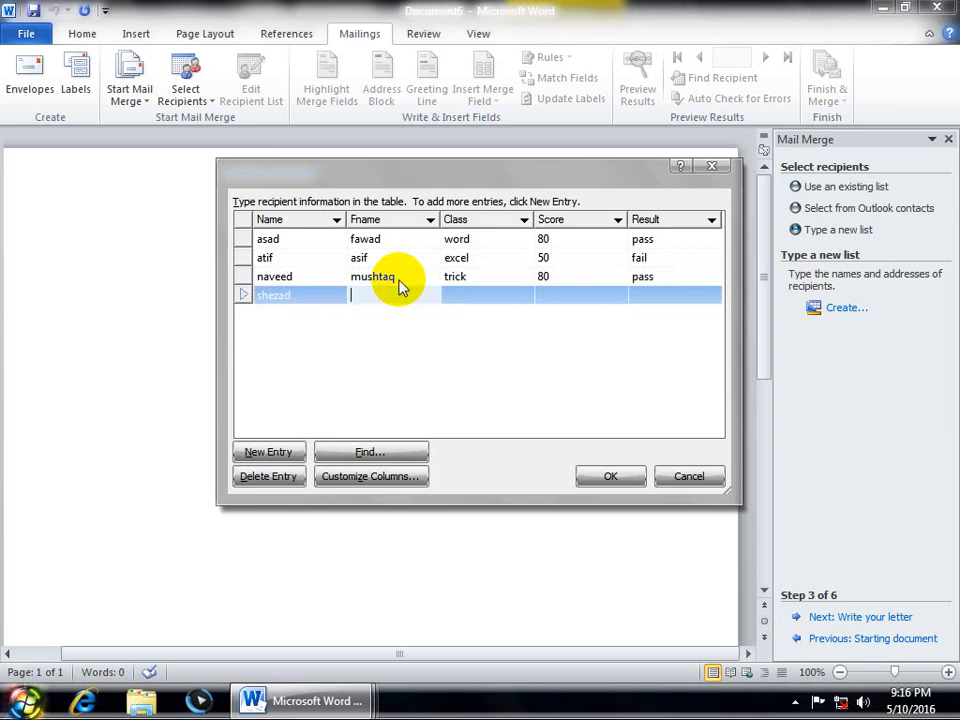
pyautogui.press('Tab')
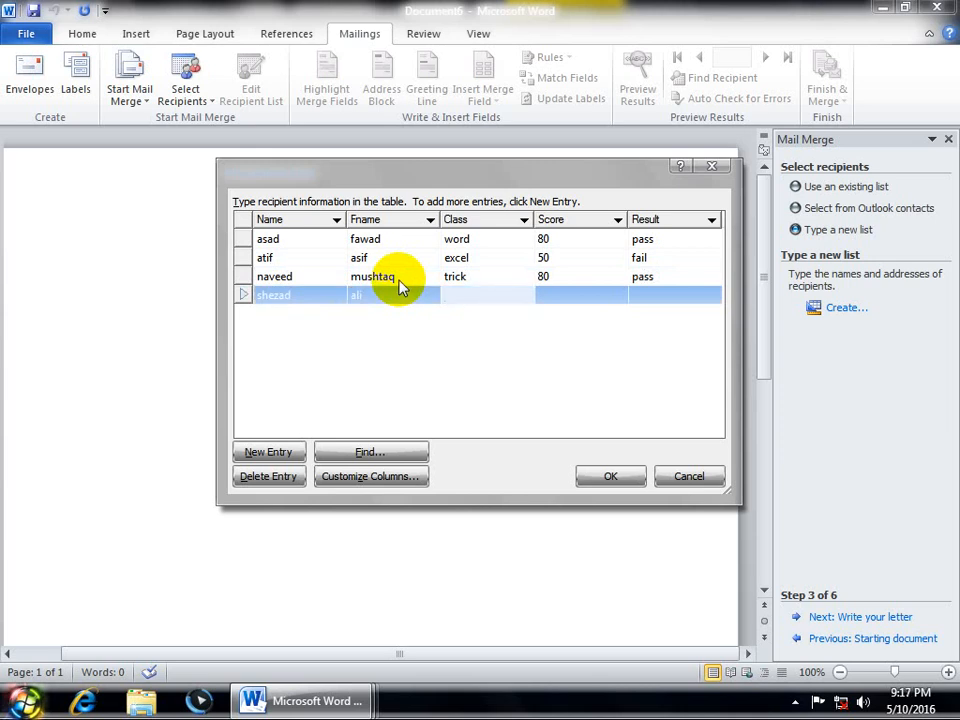
pyautogui.write('word')
pyautogui.press('Tab')
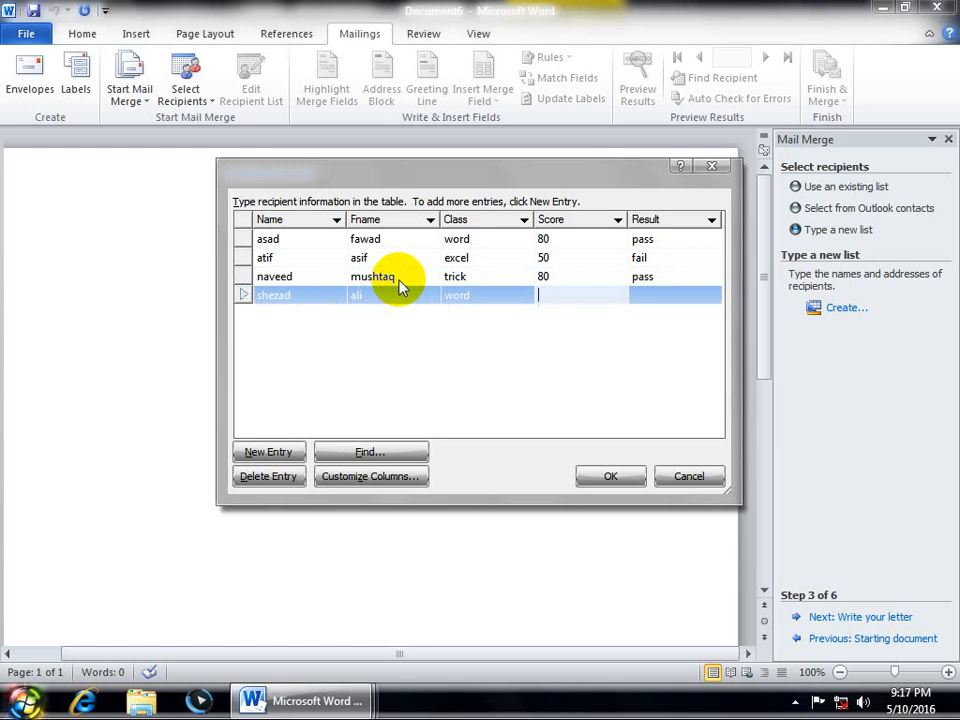
pyautogui.write('6')
pyautogui.write('50')
pyautogui.press('Tab')
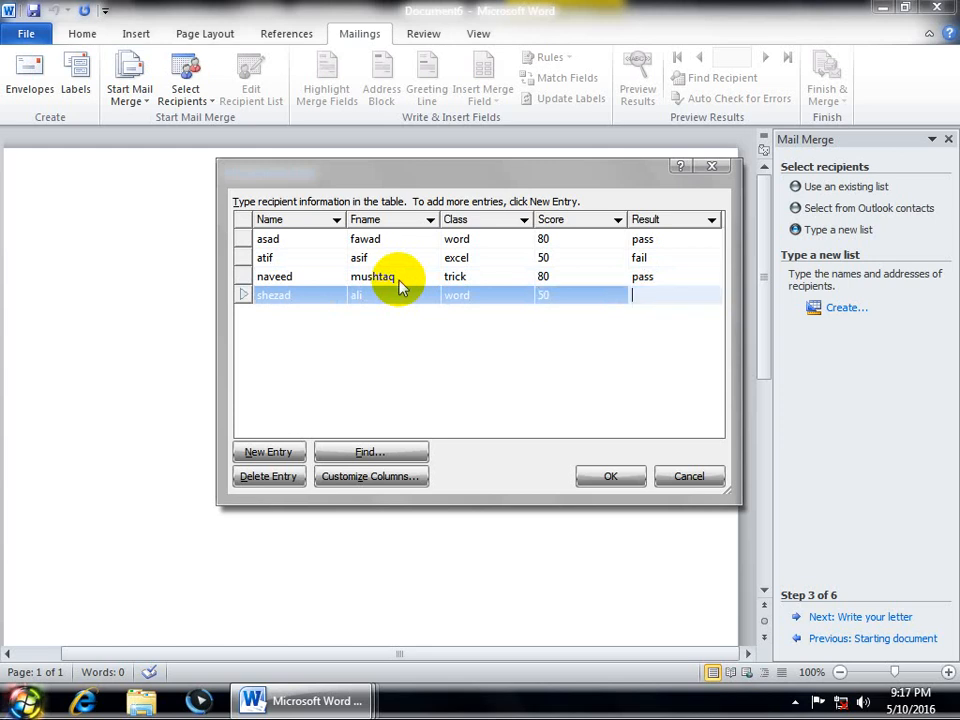
pyautogui.write('pass')
pyautogui.press('Tab')
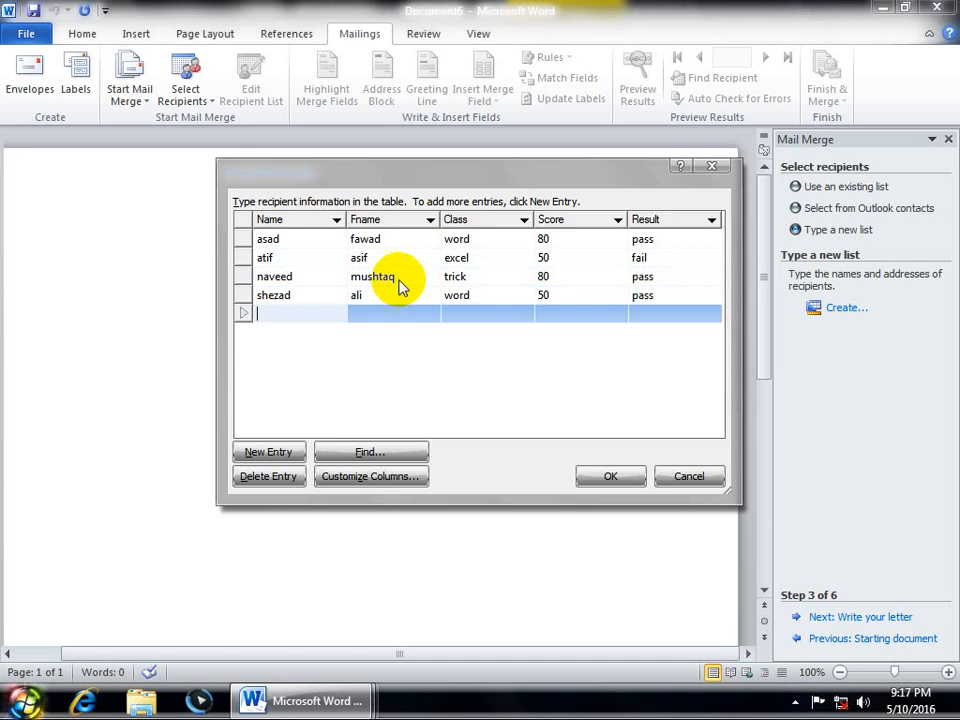
# Step: Add a fifth student's last and first names with class excel, score 30, result fail
pyautogui.press('Tab')
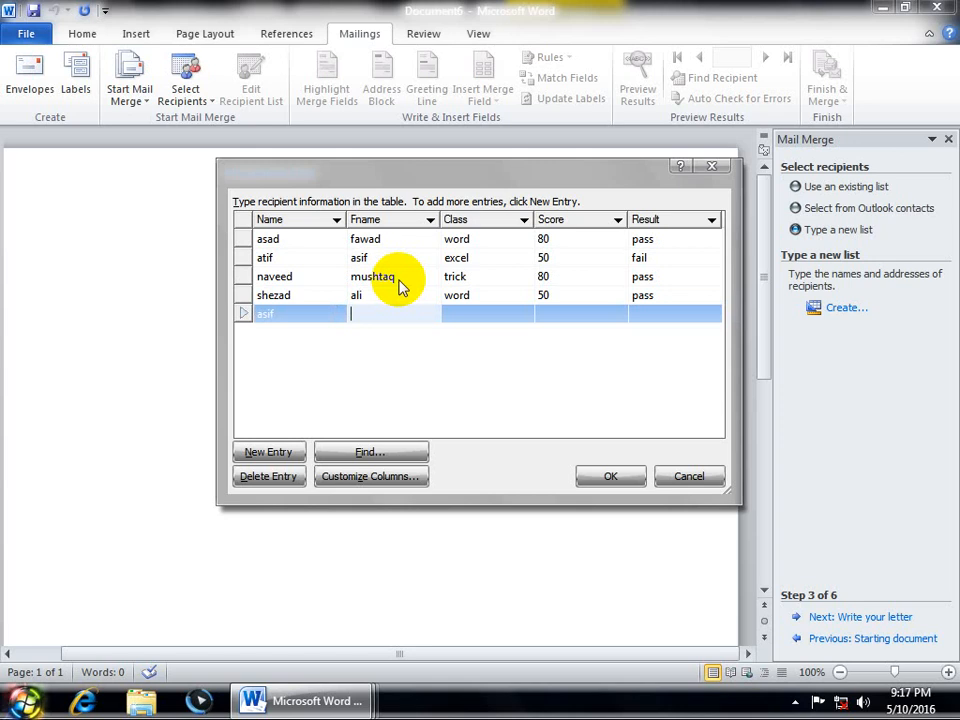
pyautogui.press('Tab')
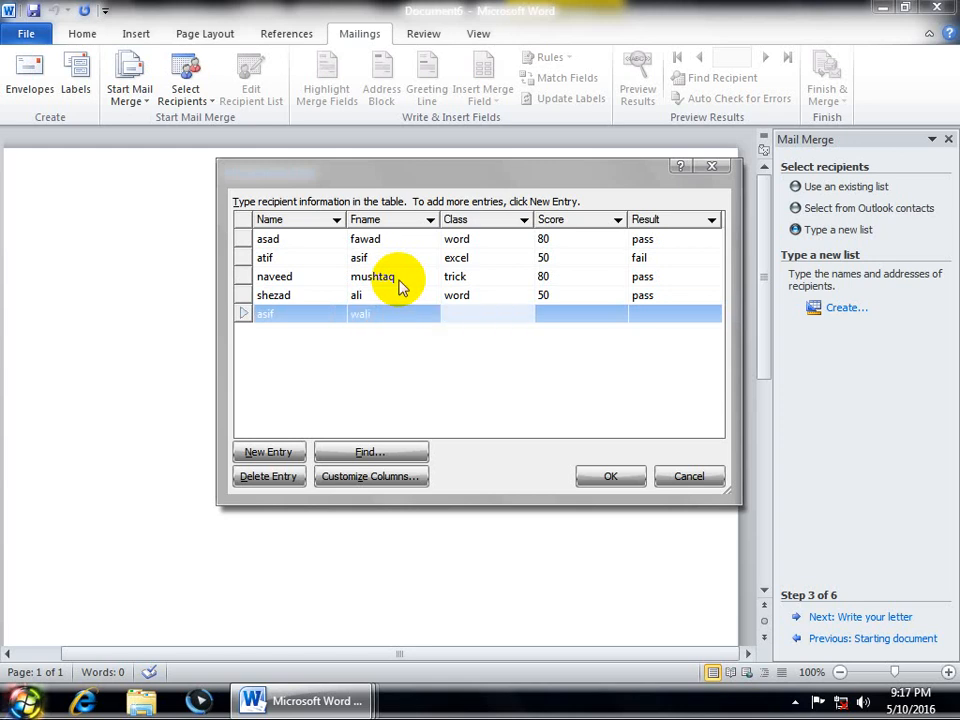
pyautogui.write('excel')
pyautogui.press('Tab')
pyautogui.write('30')
pyautogui.press('Tab')
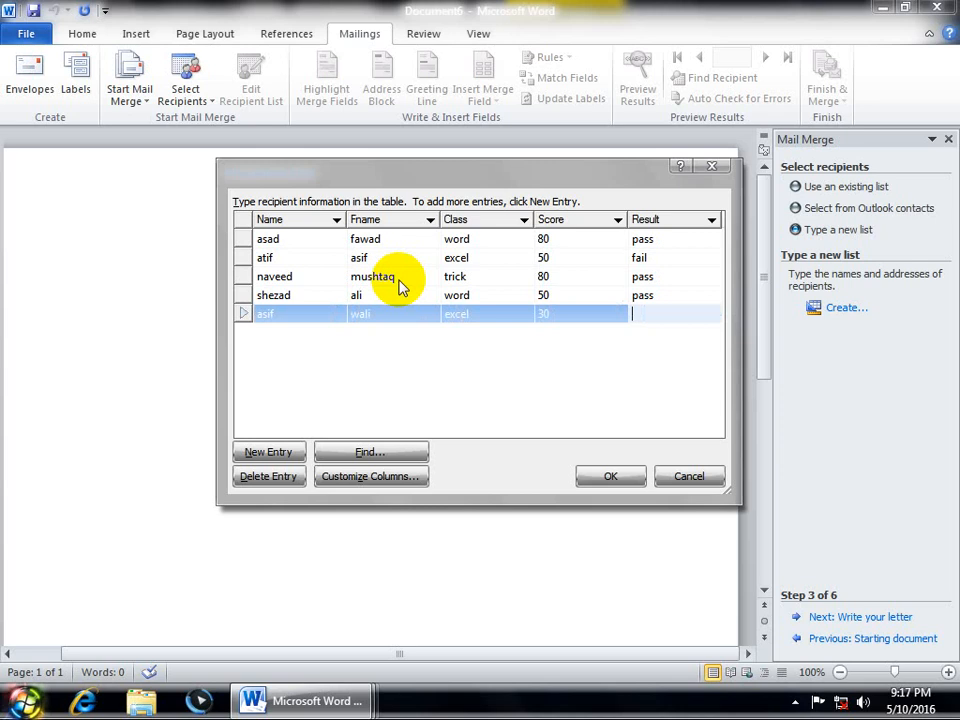
pyautogui.write('fail')
pyautogui.press('Tab')
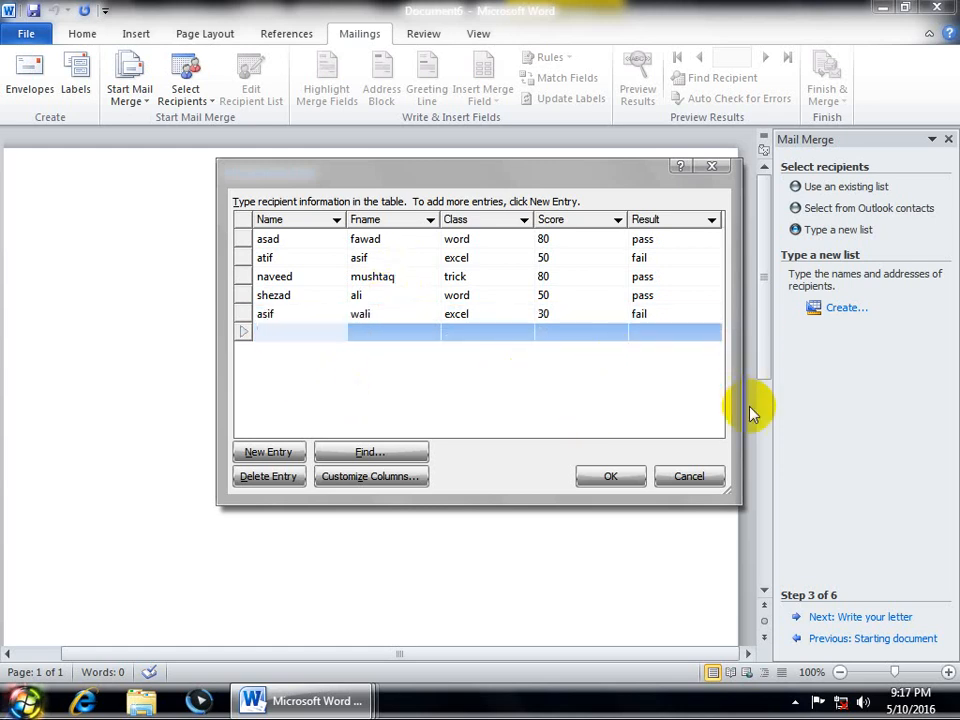
# Step: Add a sixth student's last and first names with class access, score 20, result fail
pyautogui.press('Tab')
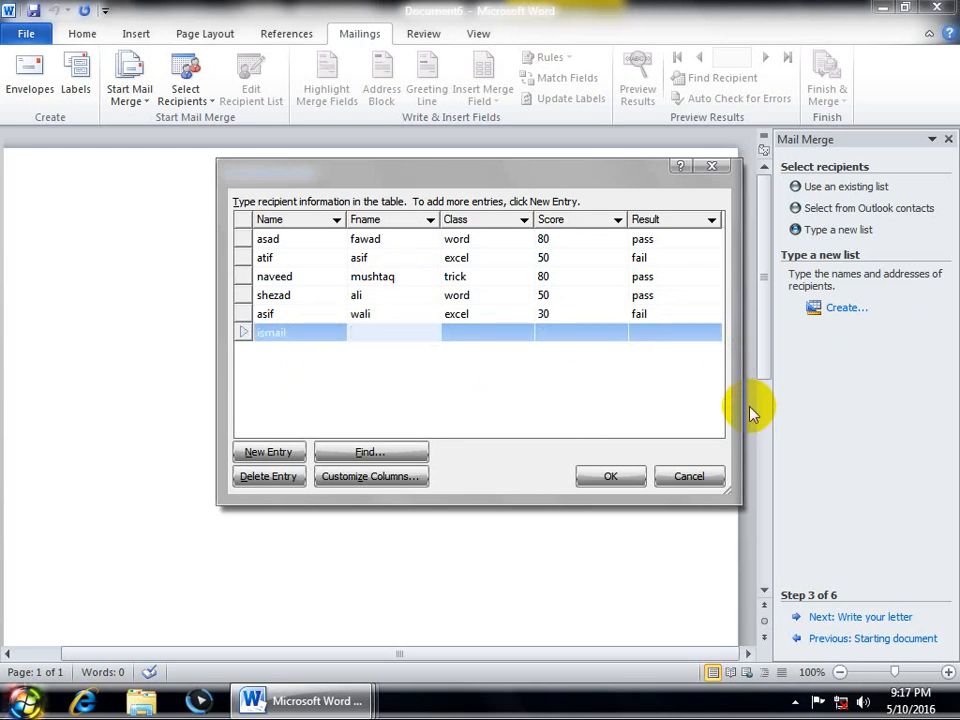
pyautogui.press('Tab')
pyautogui.write('access')
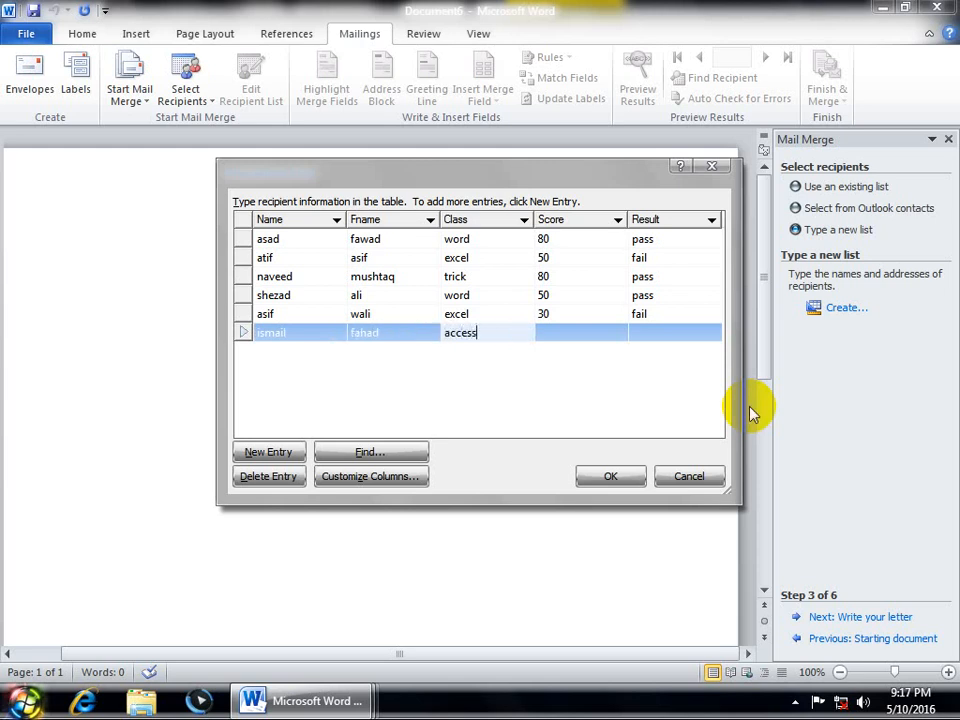
pyautogui.press('Tab')
pyautogui.write('20')
pyautogui.press('Tab')
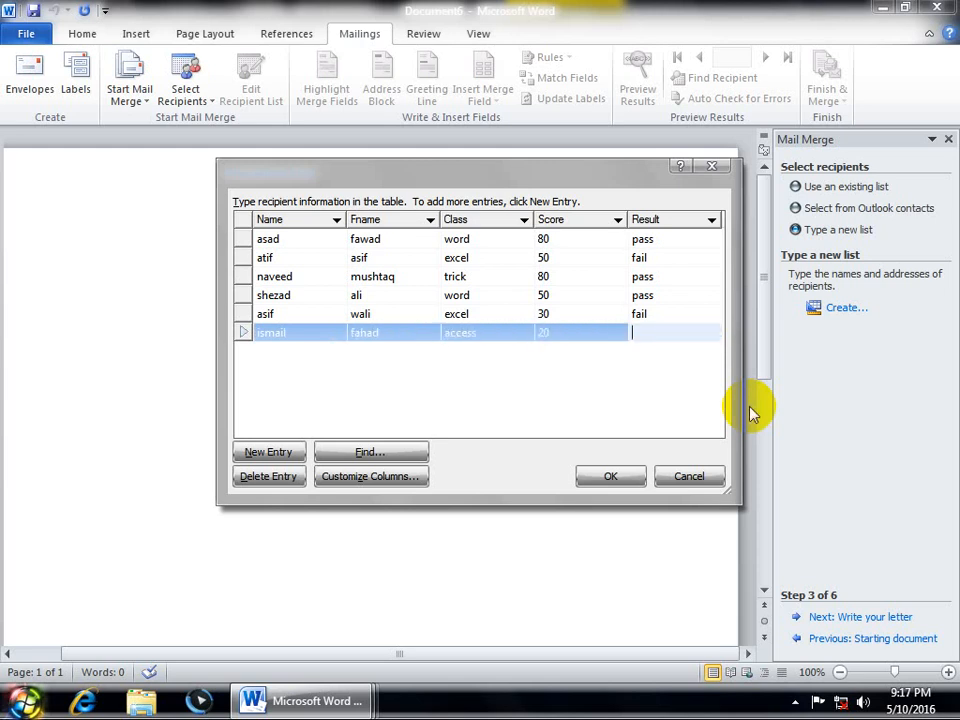
pyautogui.write('fail')
pyautogui.press('Tab')
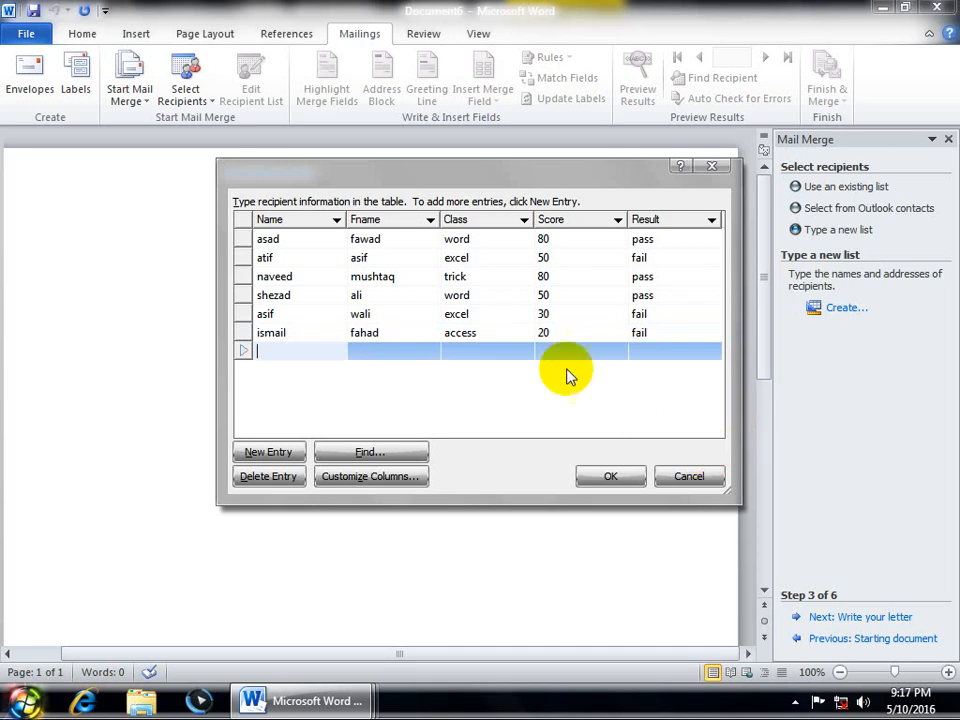
# Step: Add an extra blank entry after the sixth student, then discard it
pyautogui.click(303, 331)
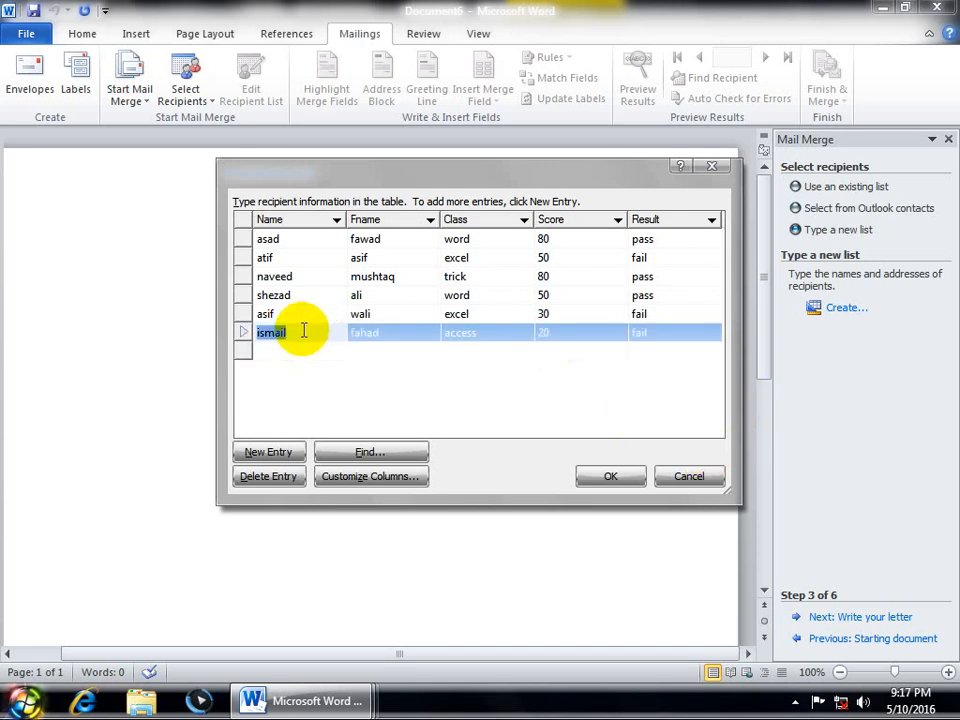
pyautogui.click(257, 452)
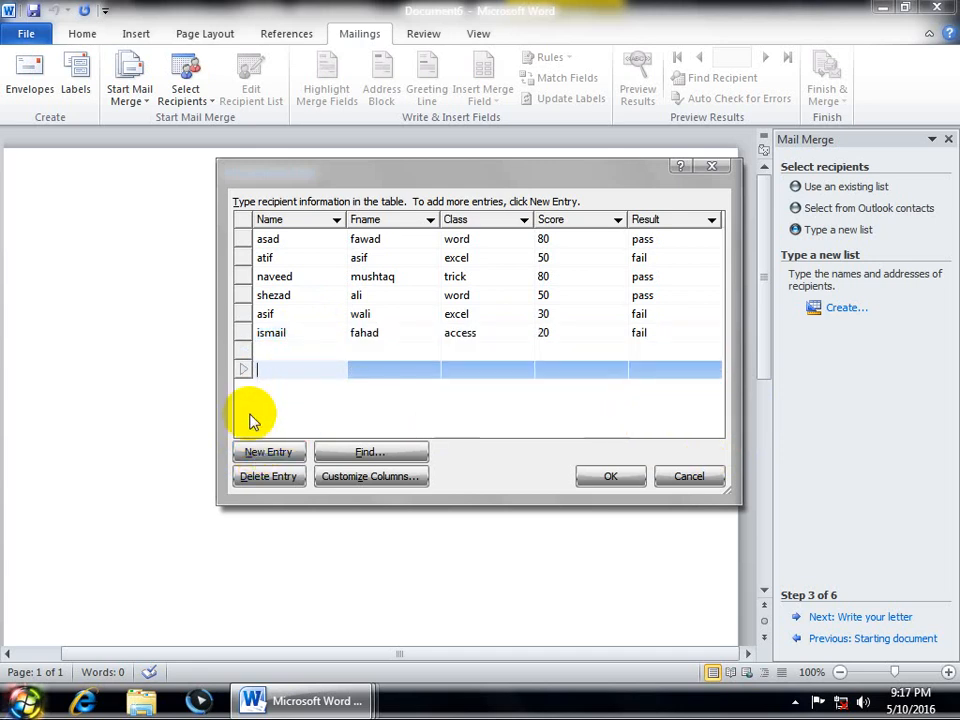
pyautogui.click(410, 332)
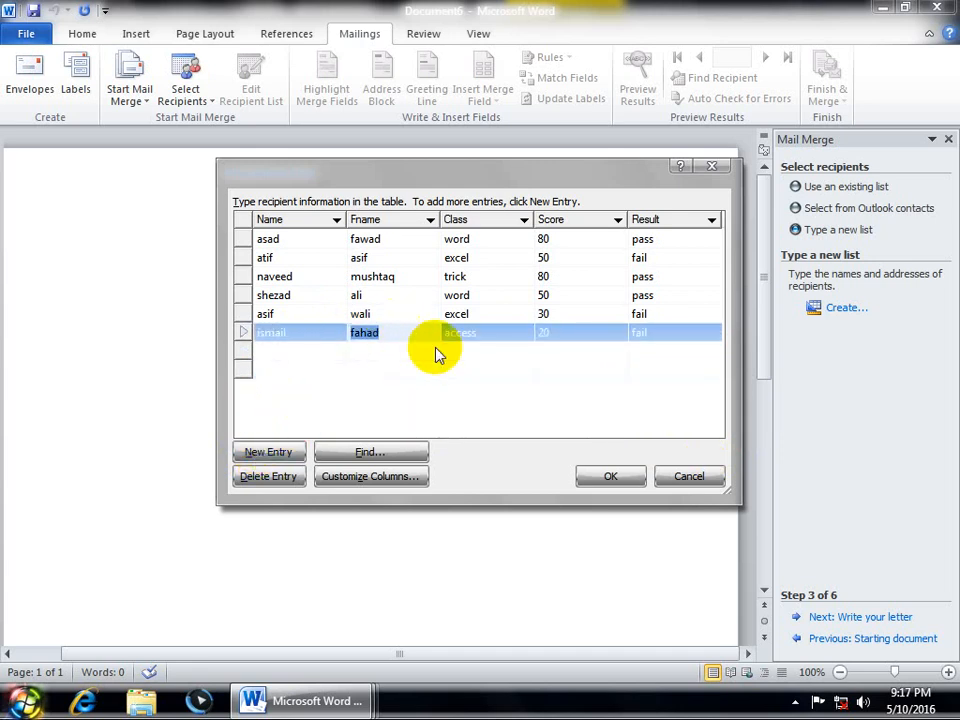
pyautogui.click(364, 456)
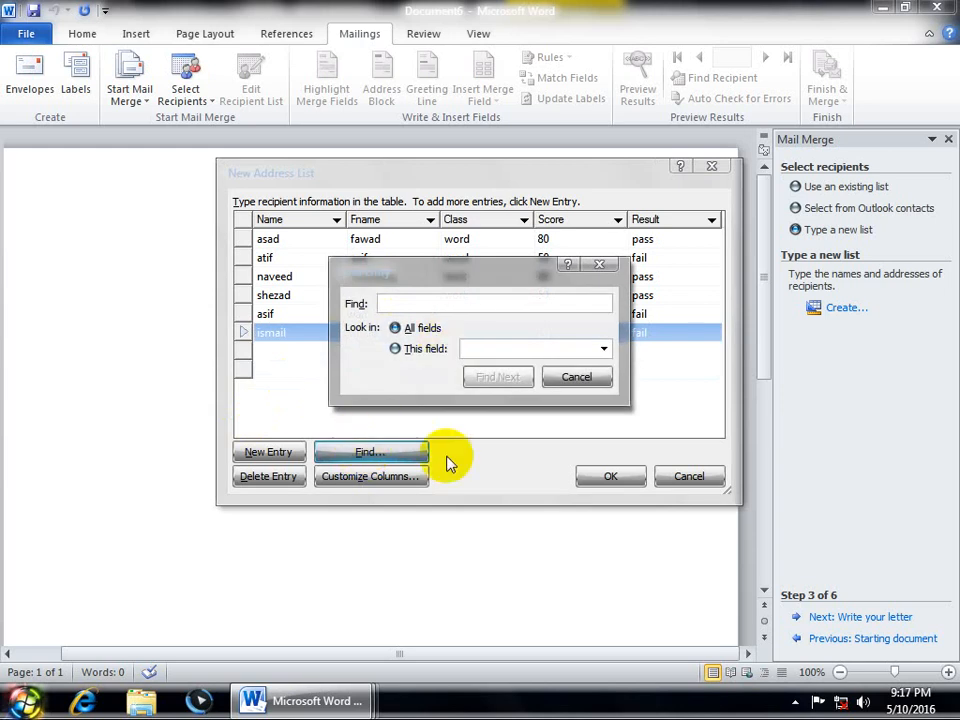
pyautogui.write('asad')
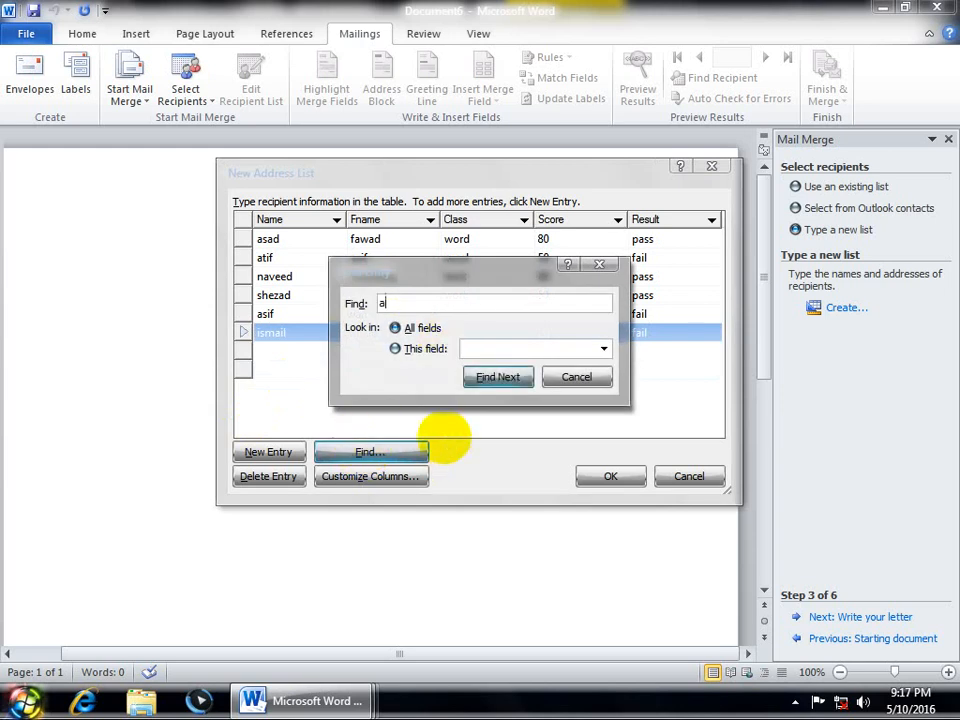
pyautogui.click(487, 379)
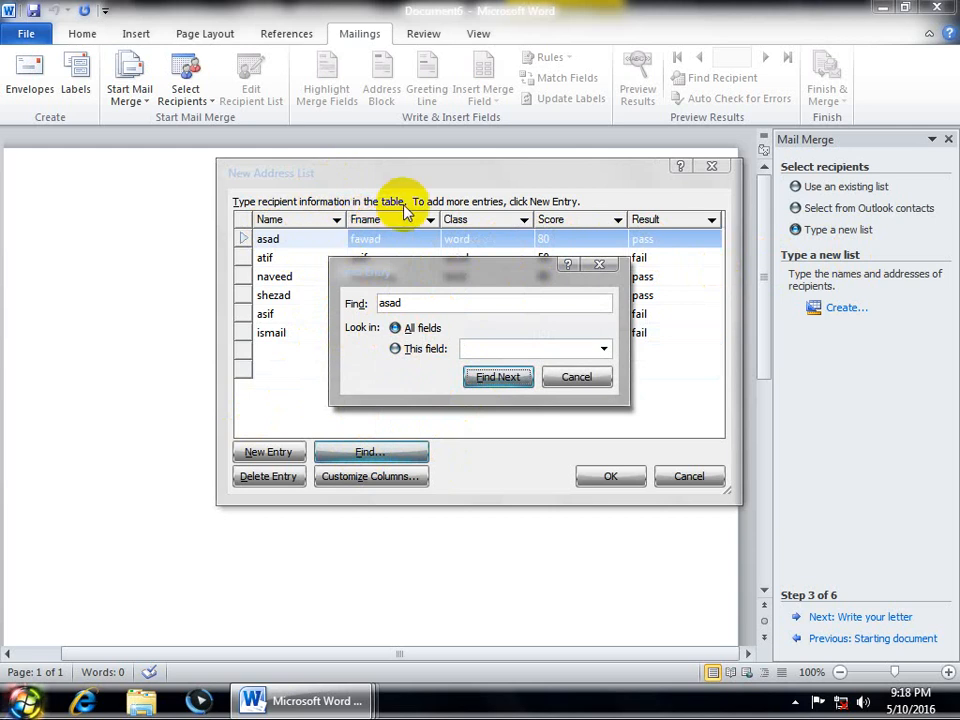
pyautogui.click(420, 349)
pyautogui.click(497, 349)
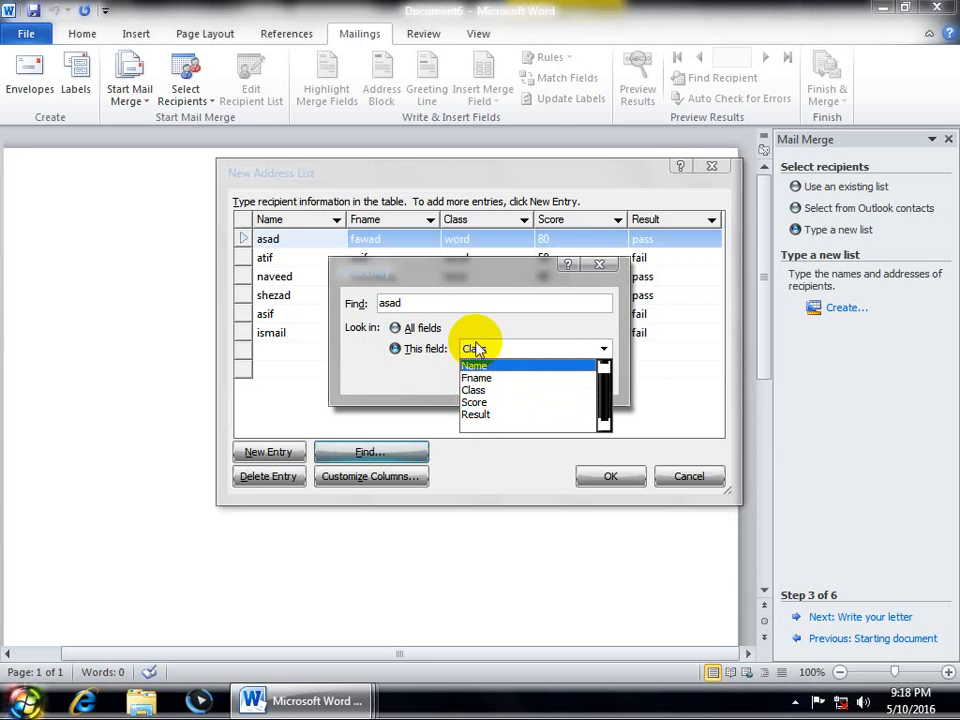
pyautogui.click(478, 366)
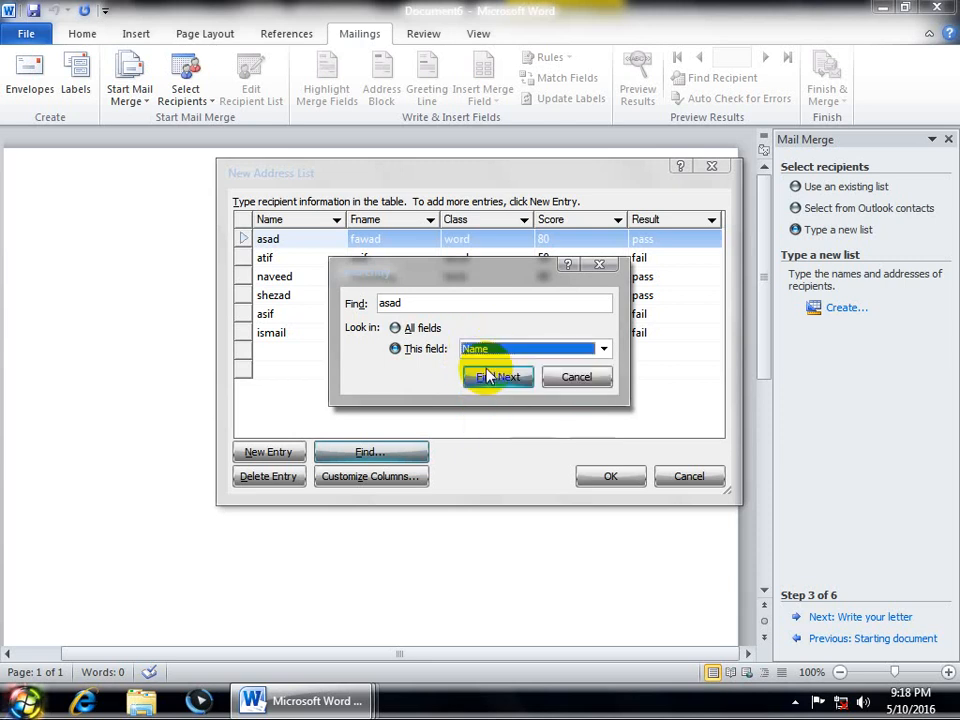
pyautogui.click(497, 377)
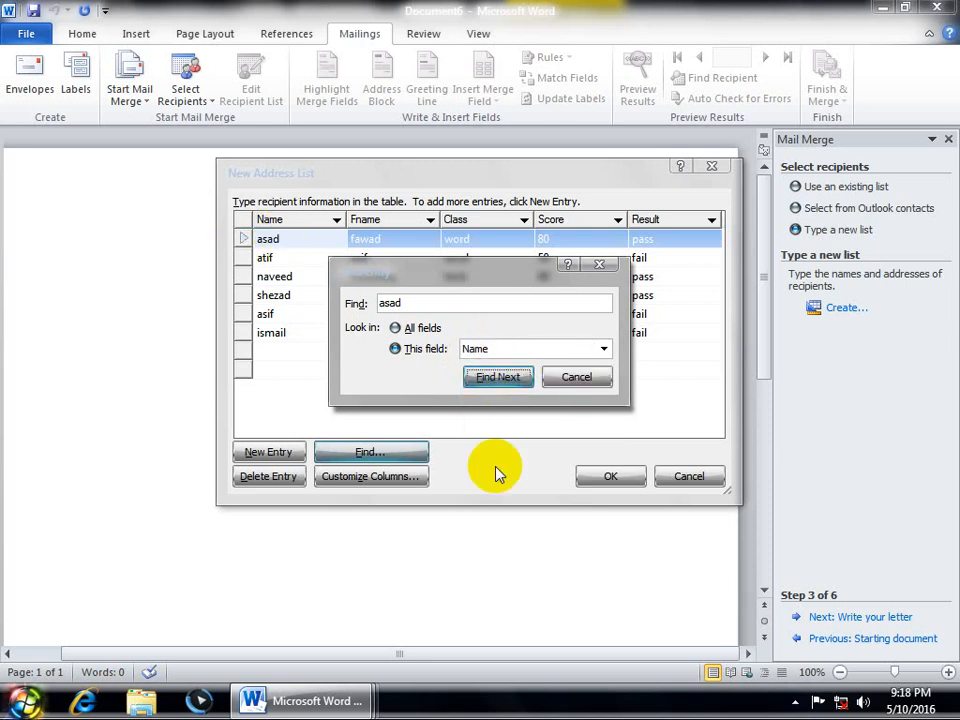
pyautogui.click(420, 327)
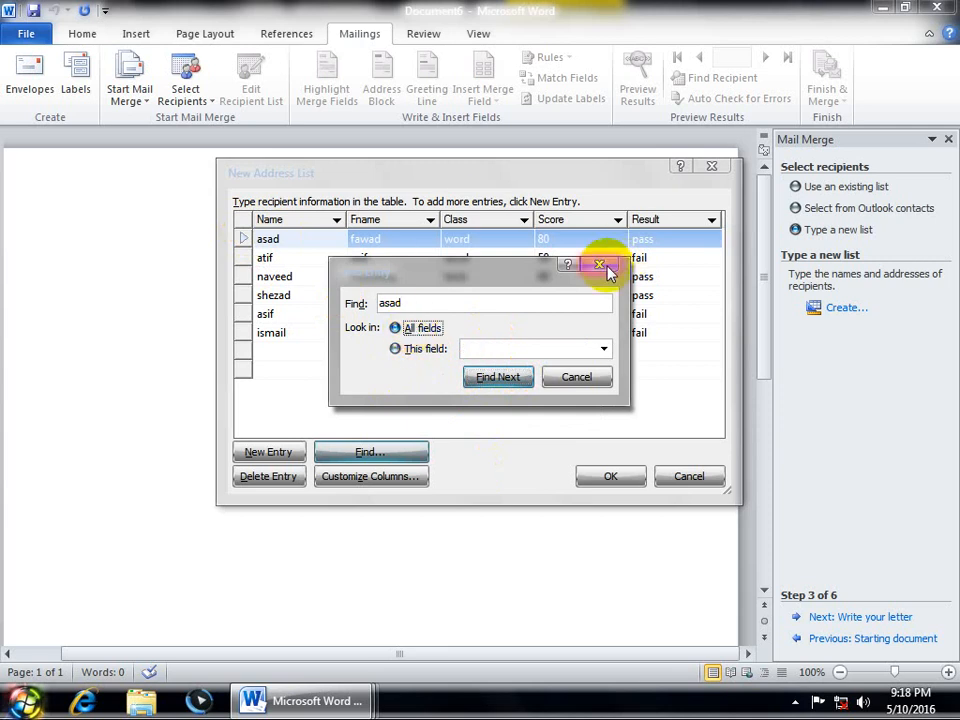
pyautogui.click(577, 386)
pyautogui.click(285, 332)
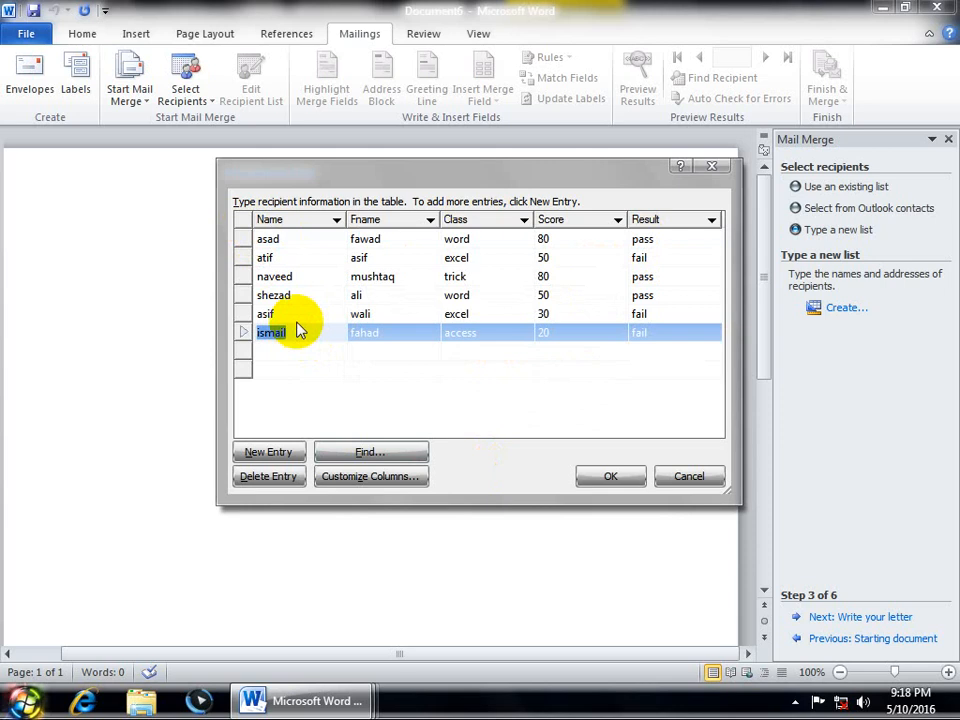
# Step: Delete the sixth student's entry (access, 20, fail) and confirm the deletion
pyautogui.click(272, 478)
pyautogui.click(449, 392)
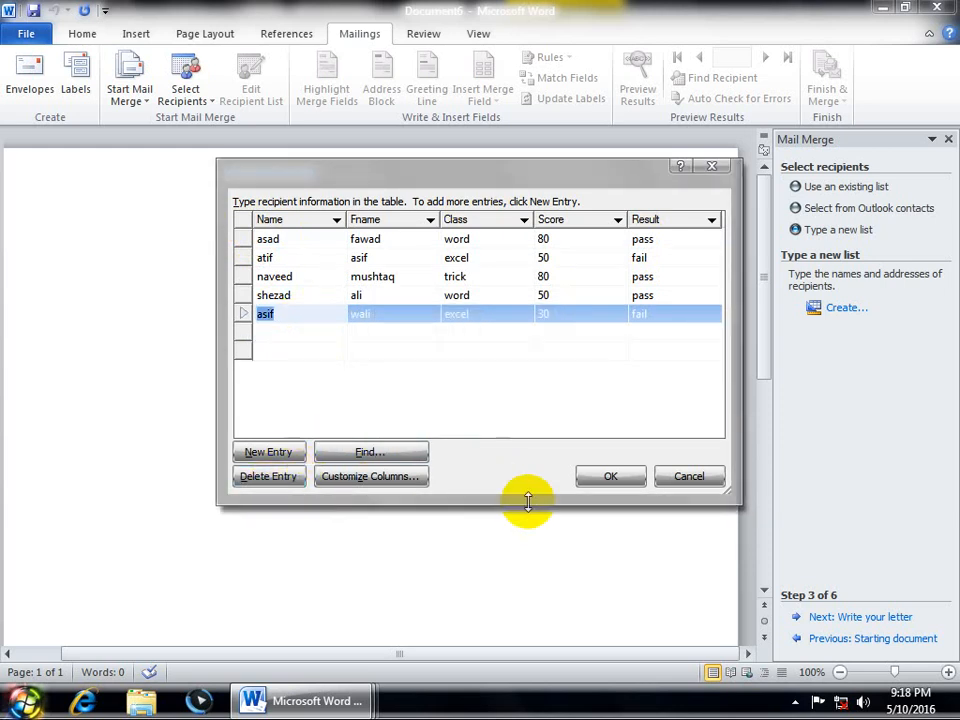
pyautogui.click(384, 479)
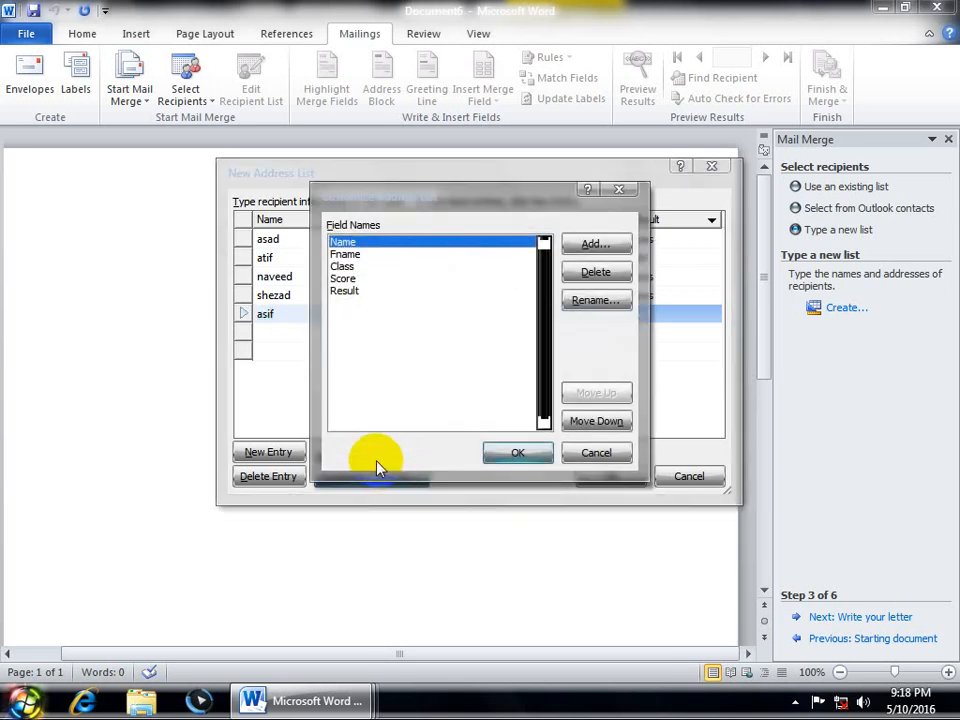
# Step: Try moving and renaming the Result column, cancel without changes, and accept the five-student list
pyautogui.click(350, 290)
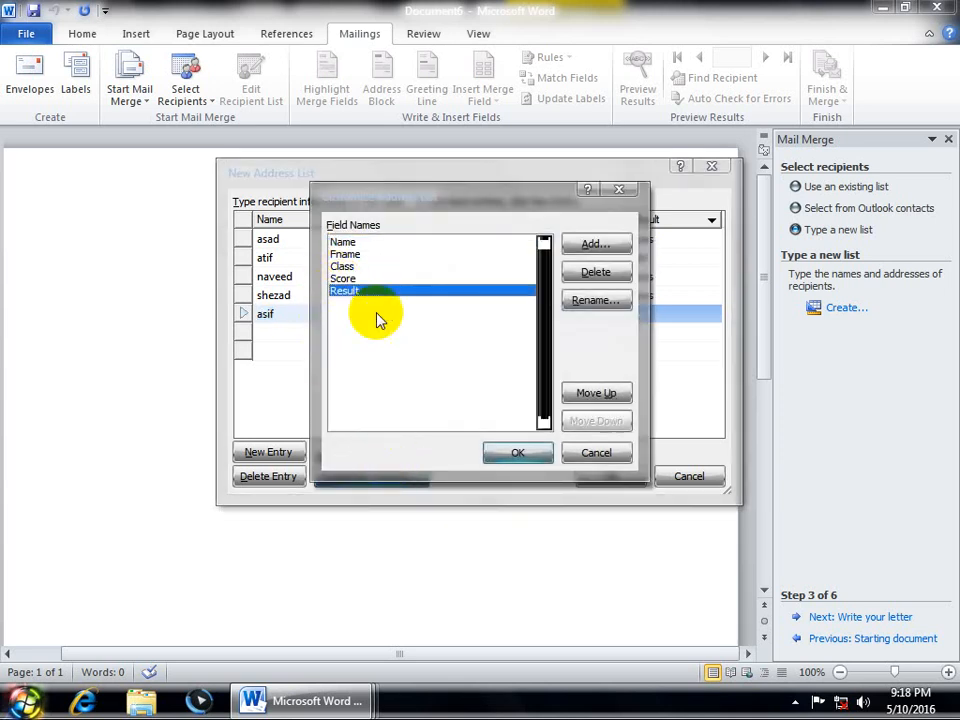
pyautogui.click(600, 393)
pyautogui.click(598, 421)
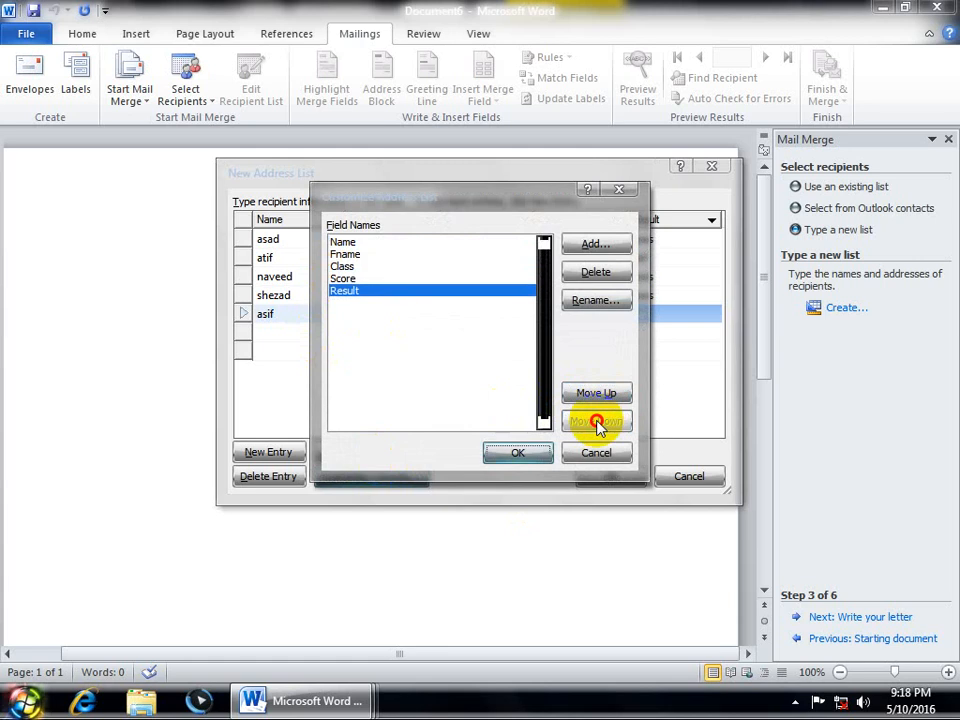
pyautogui.click(597, 300)
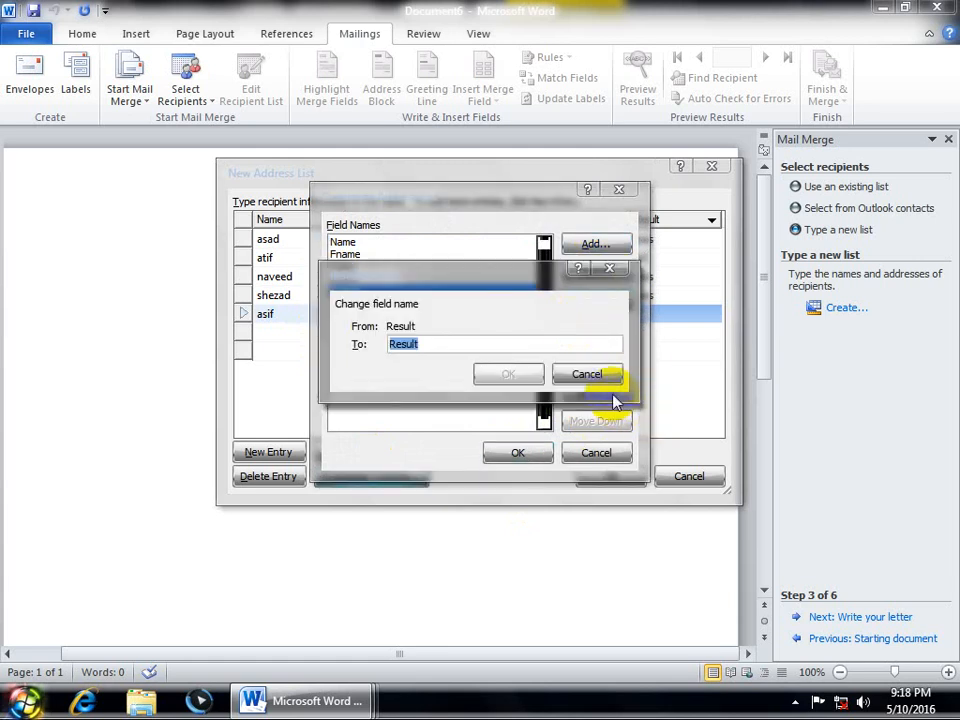
pyautogui.click(606, 379)
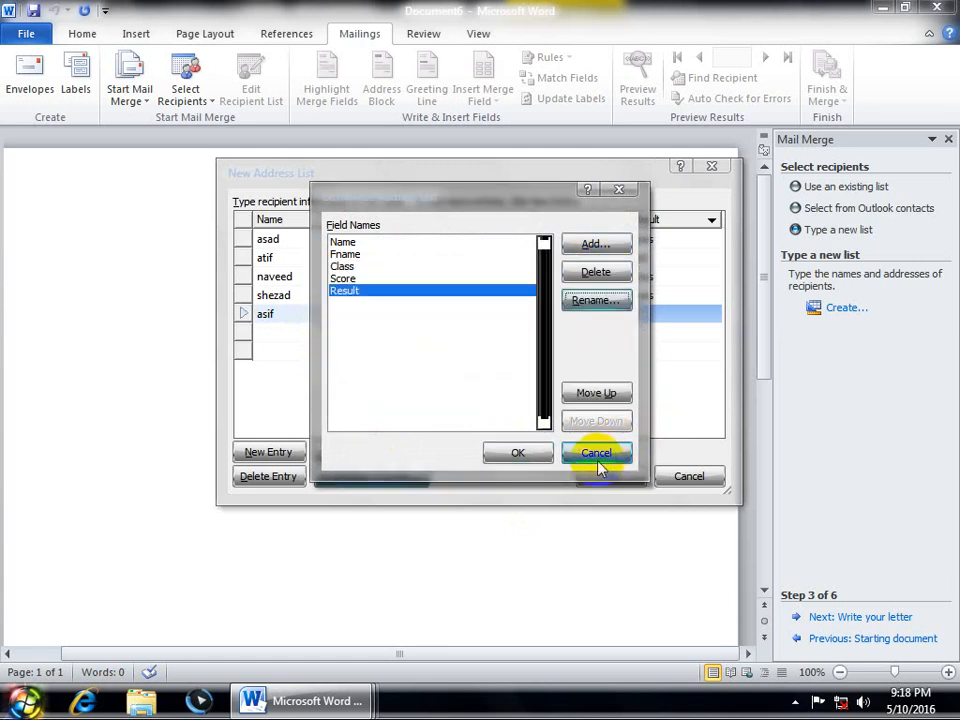
pyautogui.click(600, 454)
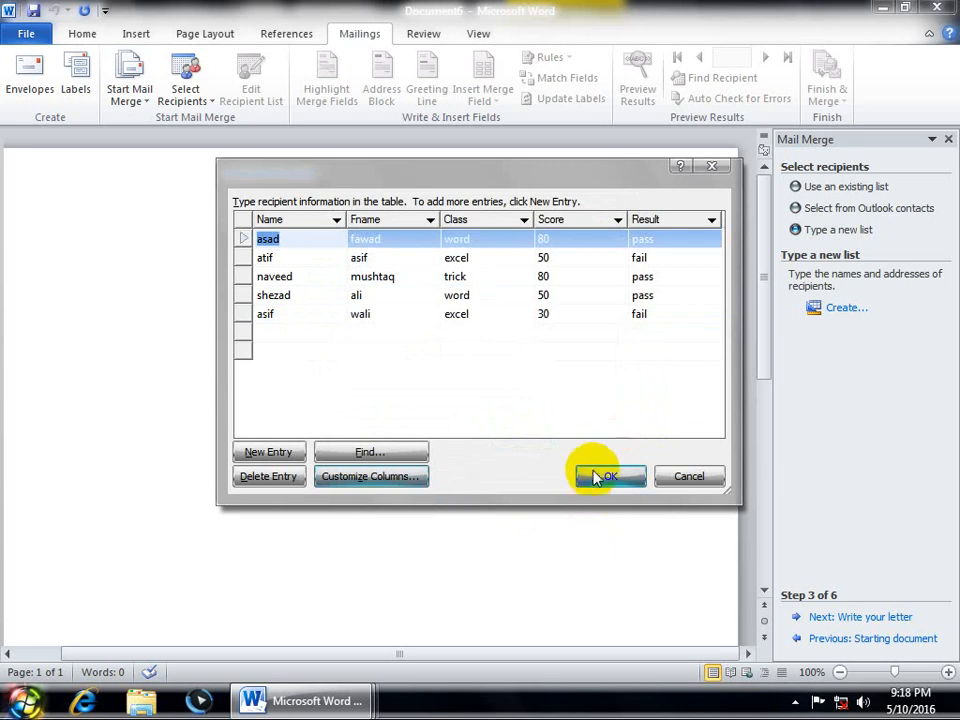
pyautogui.click(610, 478)
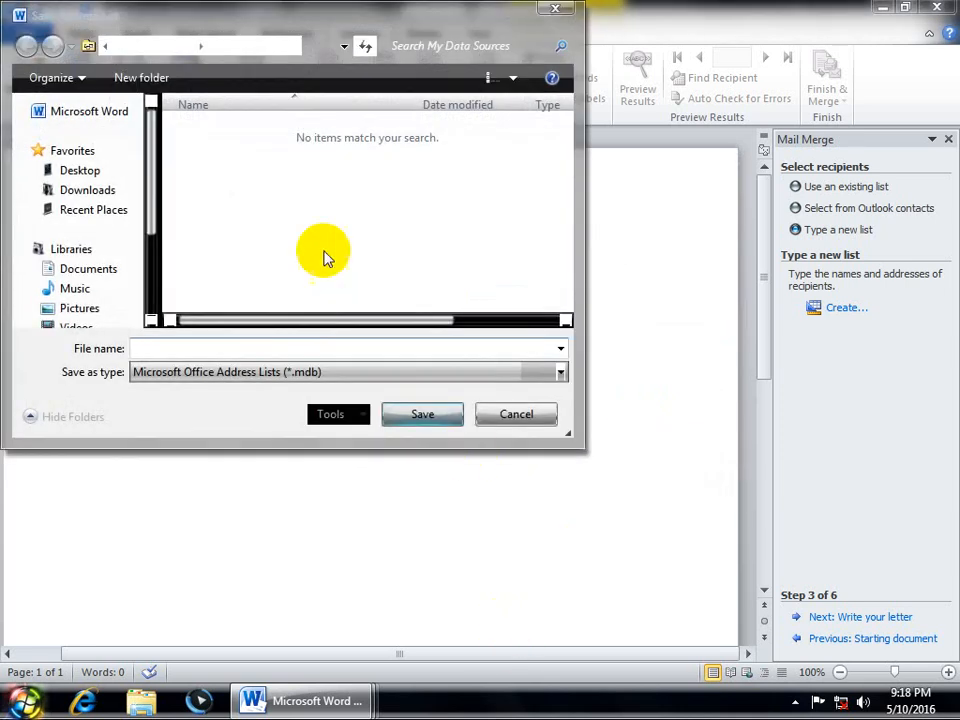
# Step: Save the recipient list on the Desktop as content.mdb and accept it as the merge recipients
pyautogui.click(66, 170)
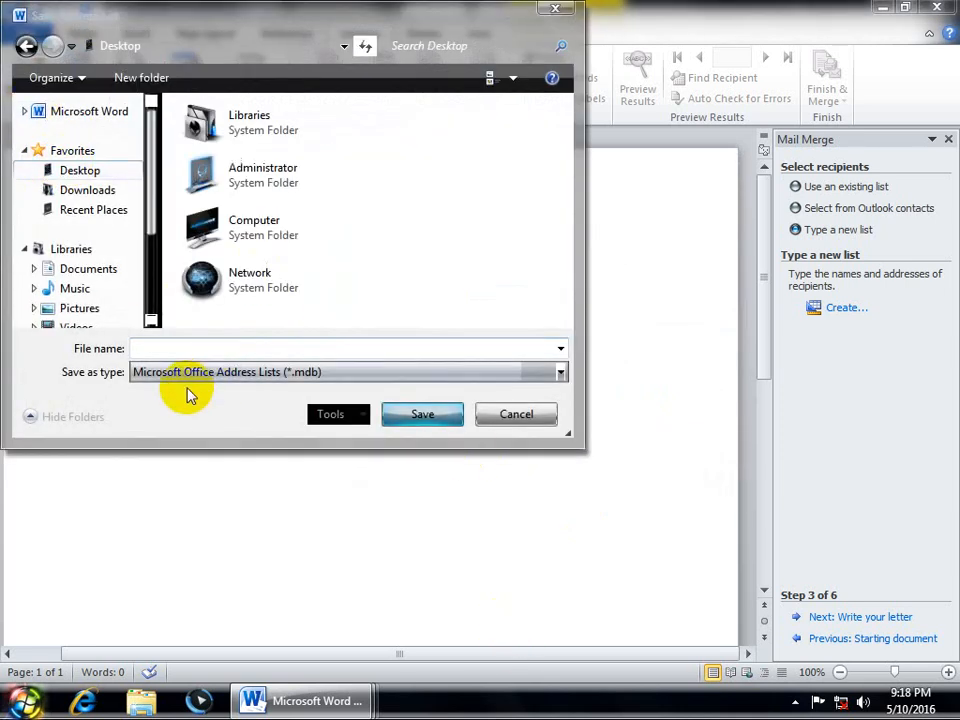
pyautogui.click(163, 345)
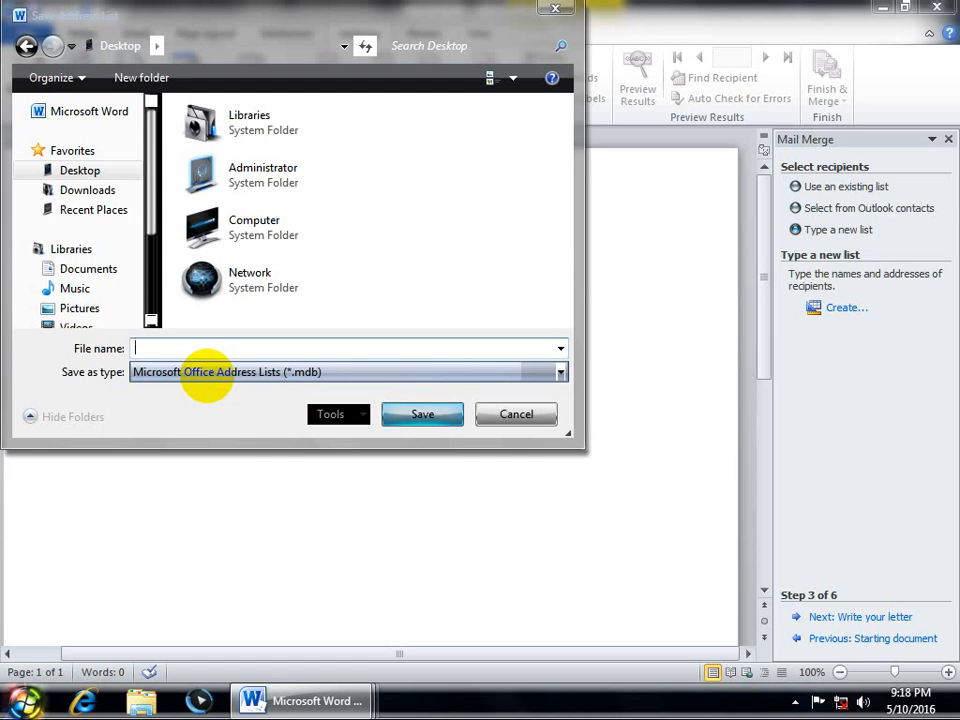
pyautogui.write('cib')
pyautogui.press('BackSpace')
pyautogui.press('BackSpace')
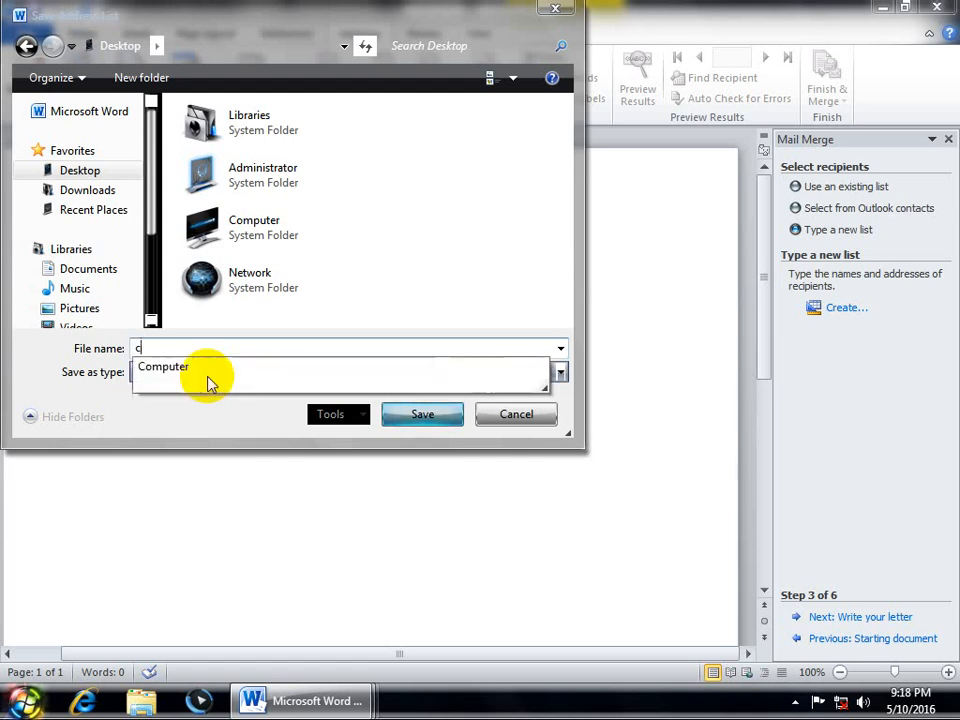
pyautogui.write('ontent')
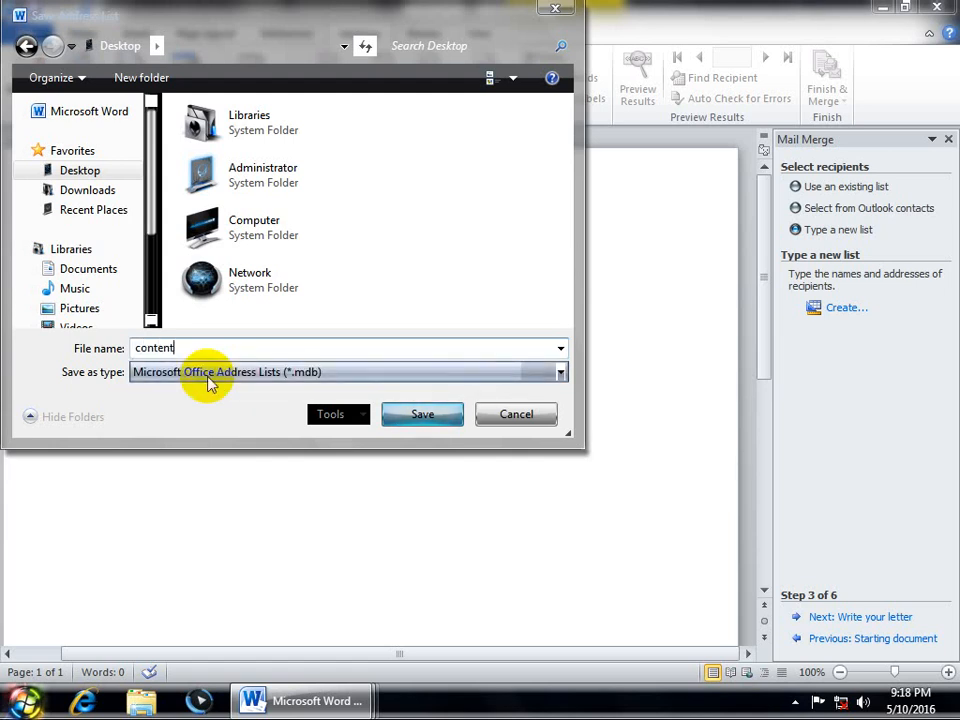
pyautogui.press('Return')
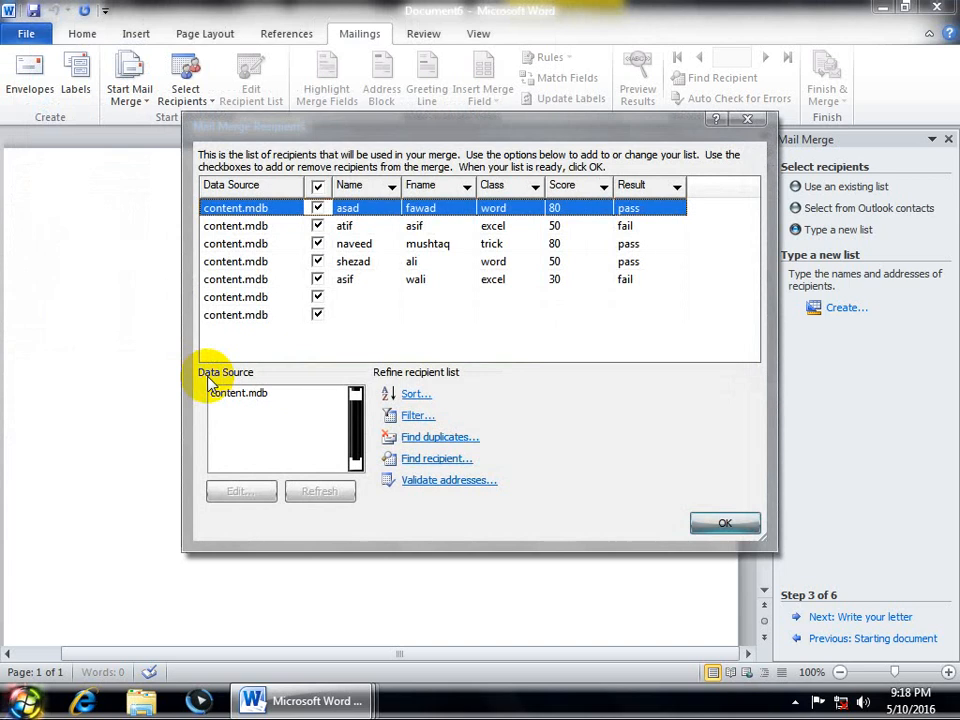
pyautogui.click(724, 521)
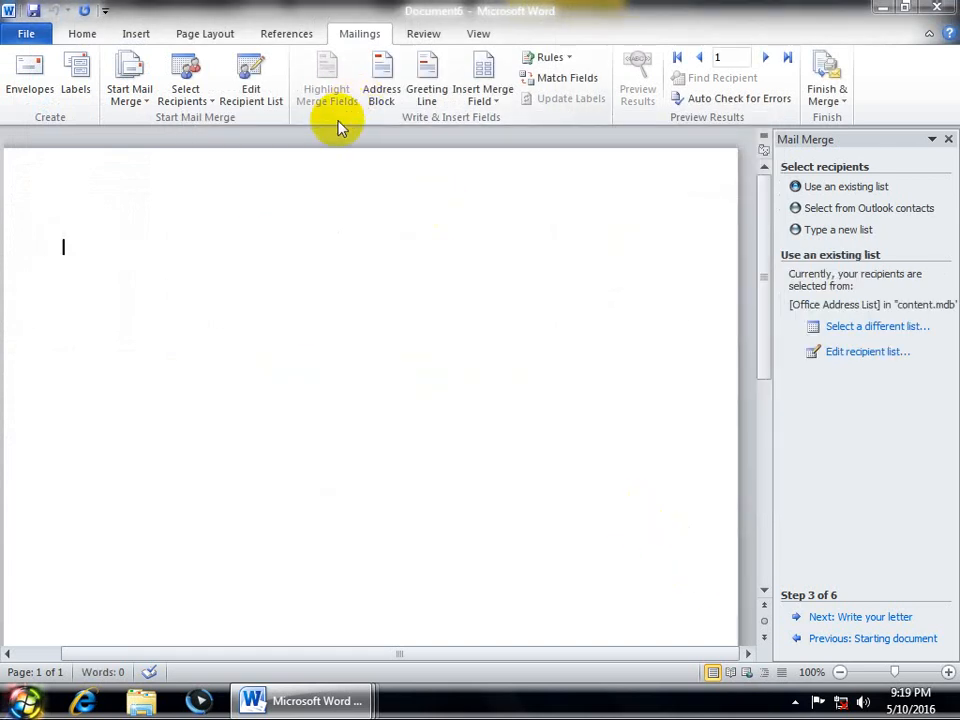
# Step: Type the title 'Complete Certificate' on its own line
pyautogui.write('Comple')
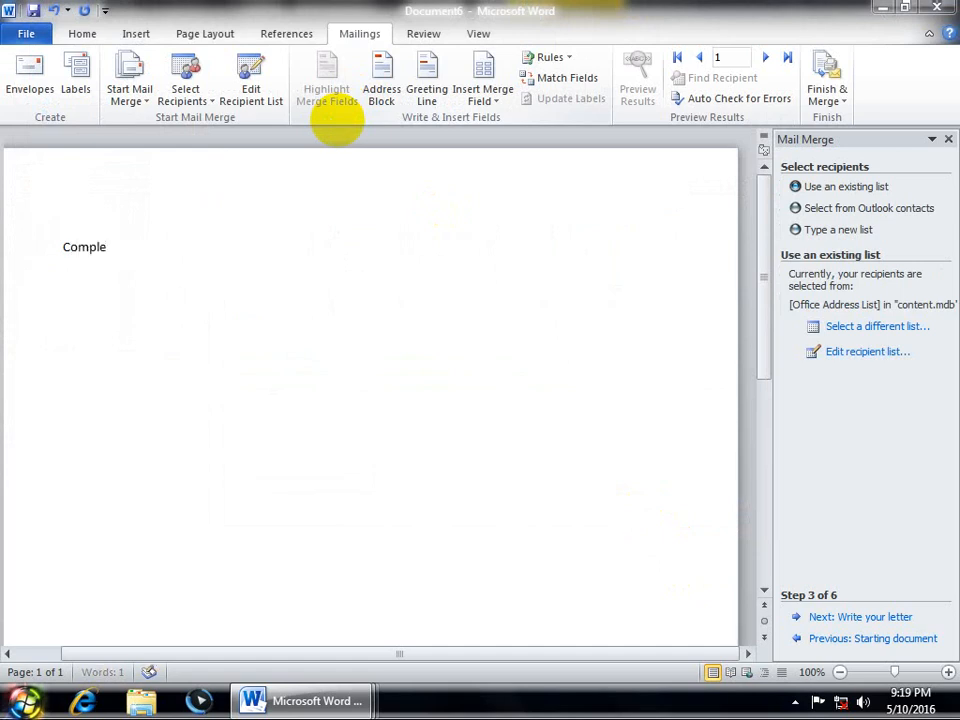
pyautogui.write('te Certif')
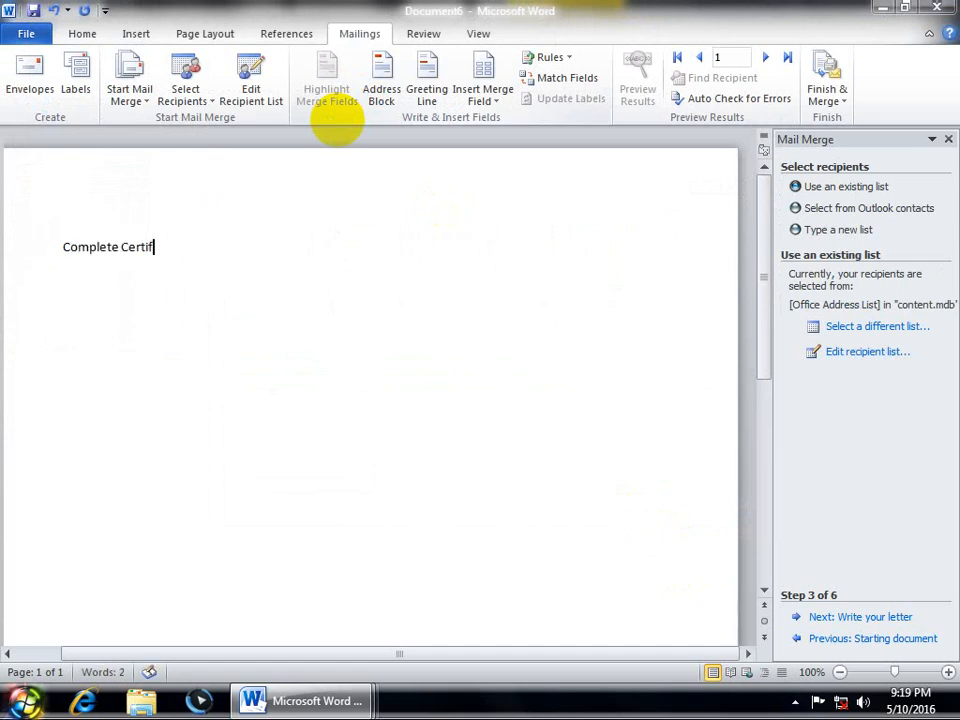
pyautogui.write('icate')
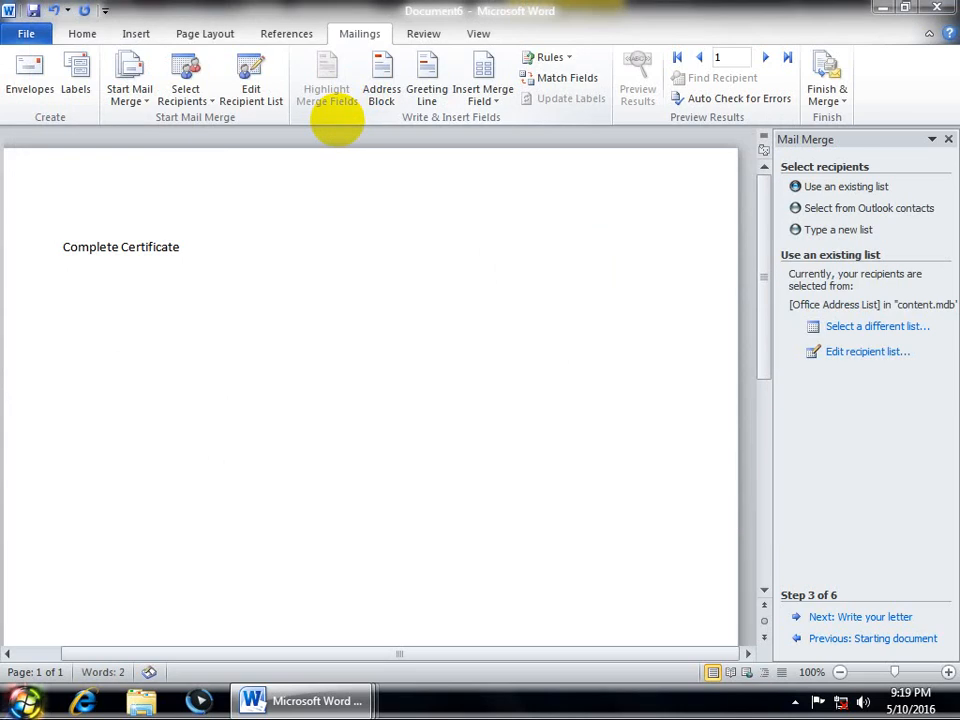
pyautogui.press('Return')
# Step: Enlarge and center the title, then close the Mail Merge pane
pyautogui.click(4, 254)
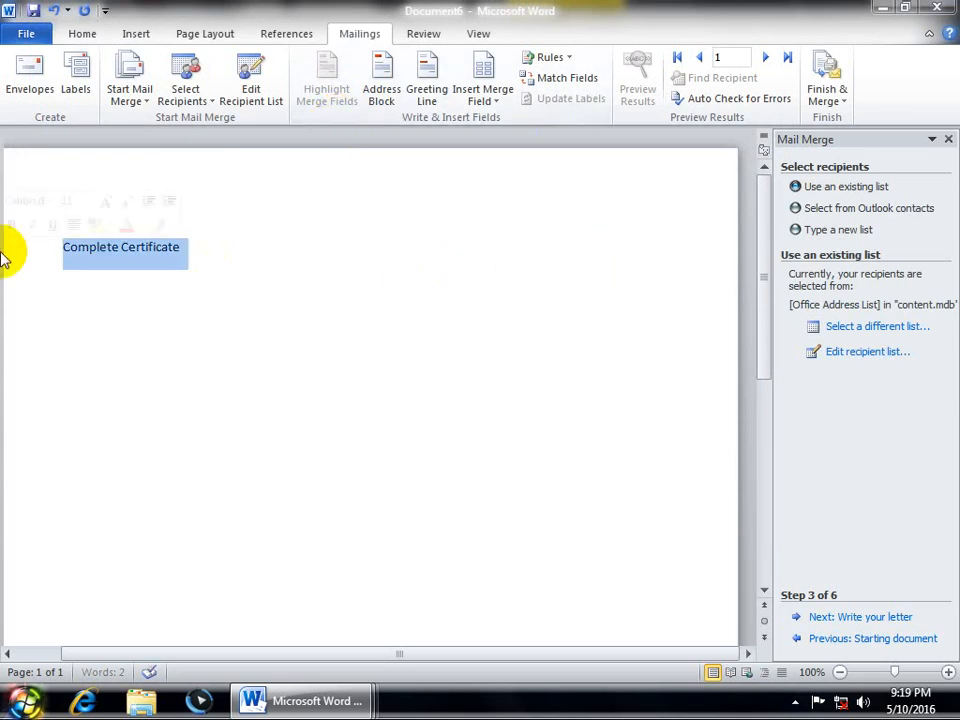
pyautogui.hotkey('ctrl', 'shift', '.')
pyautogui.hotkey('ctrl', 'shift', '.')
pyautogui.hotkey('ctrl', 'shift', '.')
pyautogui.hotkey('ctrl', 'shift', '.')
pyautogui.hotkey('ctrl', 'shift', '.')
pyautogui.hotkey('ctrl', 'shift', '.')
pyautogui.hotkey('ctrl', 'shift', '.')
pyautogui.hotkey('ctrl', 'shift', '.')
pyautogui.hotkey('ctrl', 'shift', '.')
pyautogui.hotkey('ctrl', 'shift', '.')
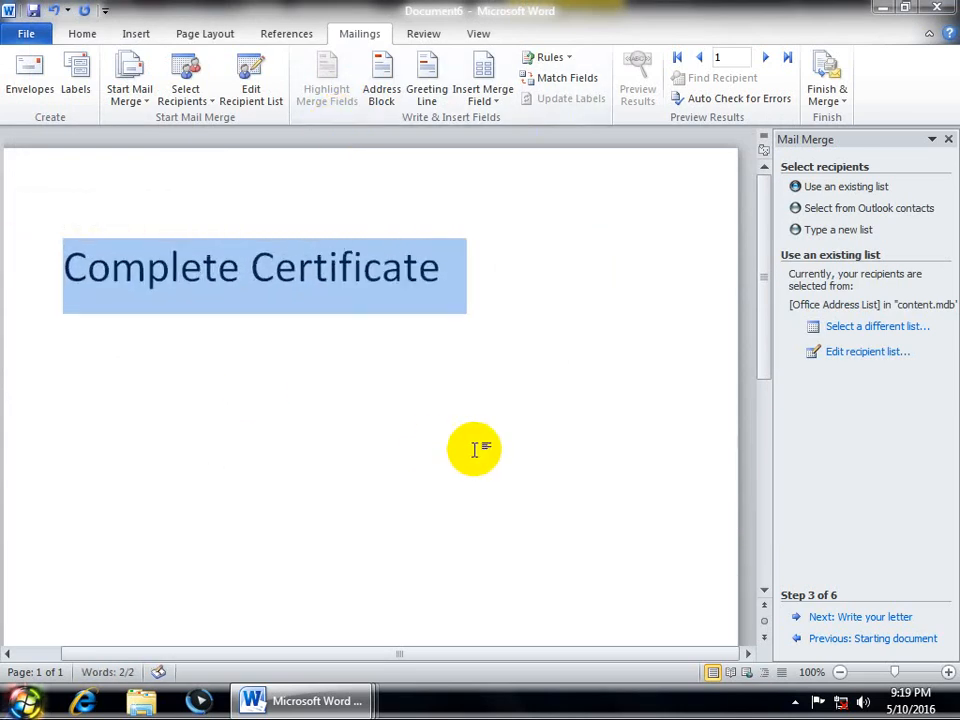
pyautogui.hotkey('ctrl', 'e')
pyautogui.press('Down')
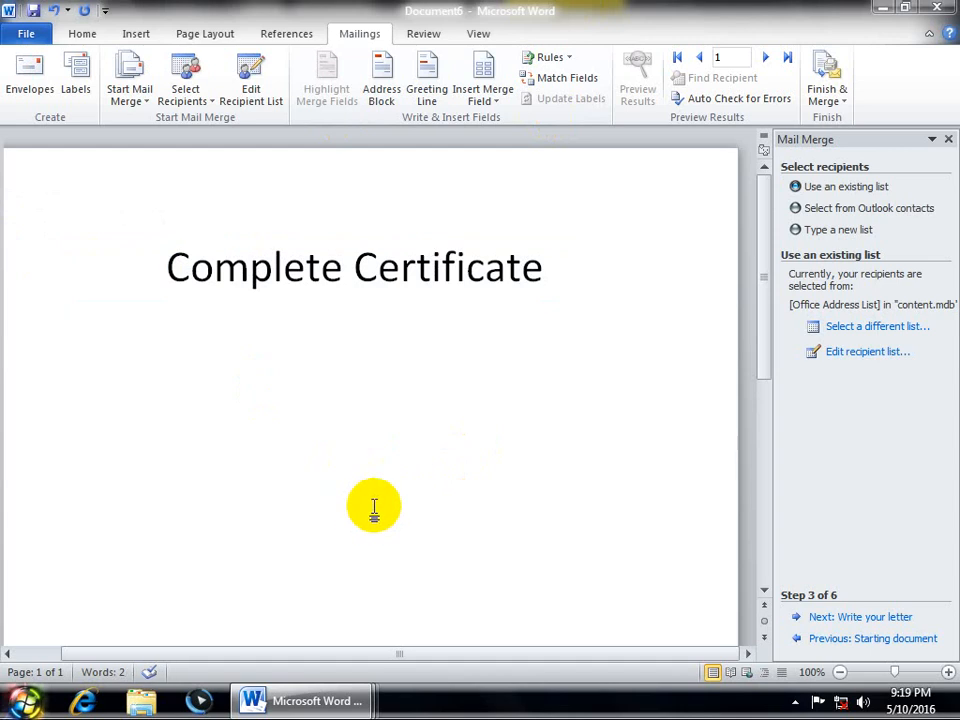
pyautogui.click(948, 139)
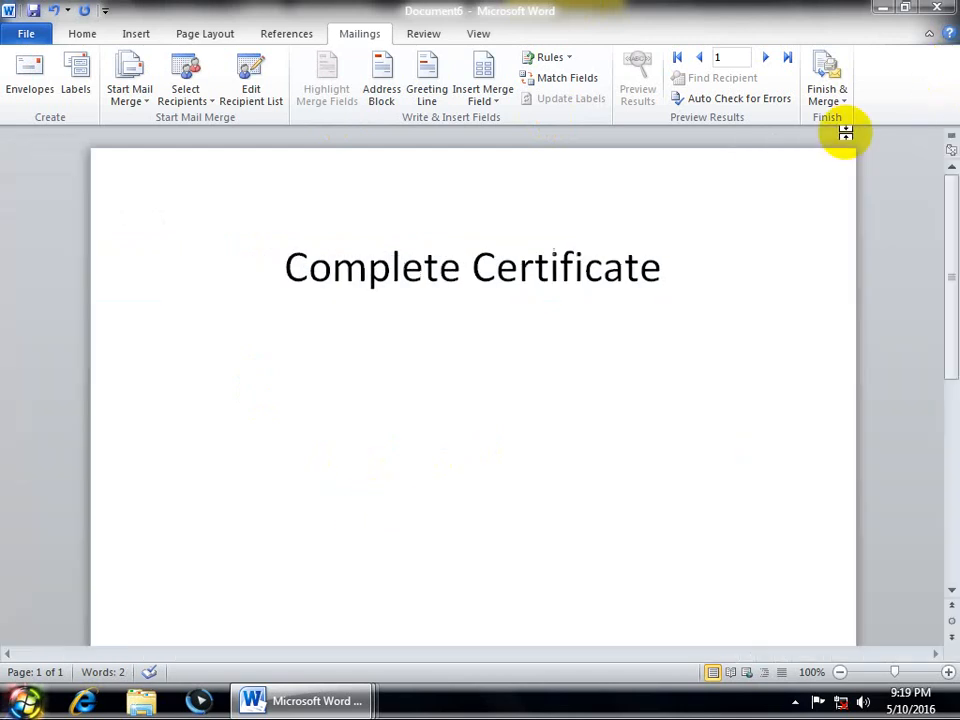
pyautogui.click(76, 36)
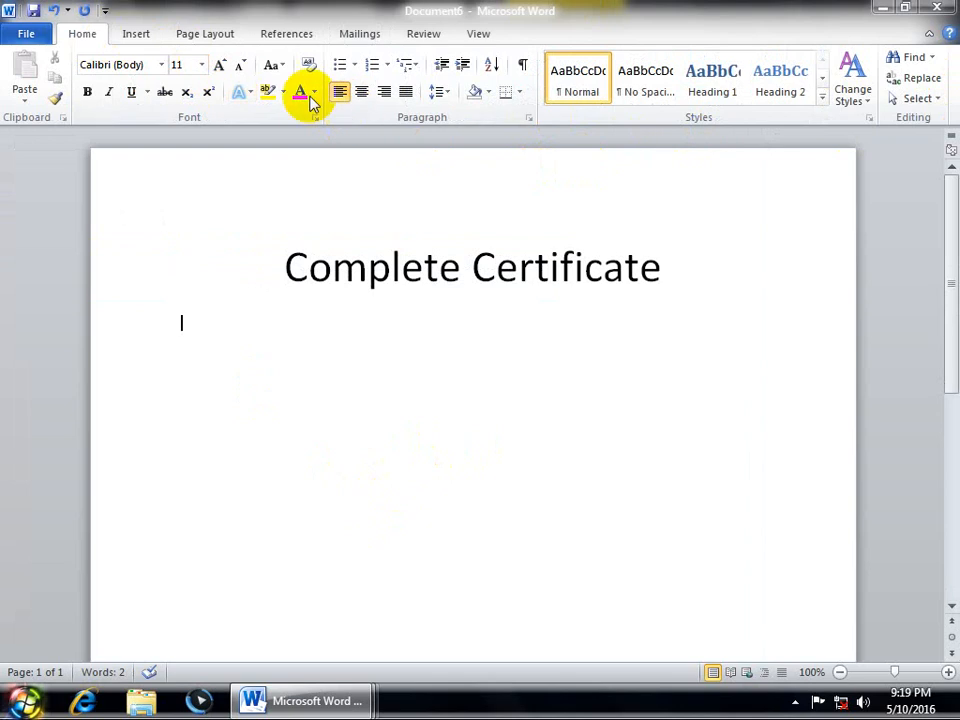
# Step: In Borders and Shading, pick the double-line style for a Box border around the title
pyautogui.click(517, 92)
pyautogui.click(530, 440)
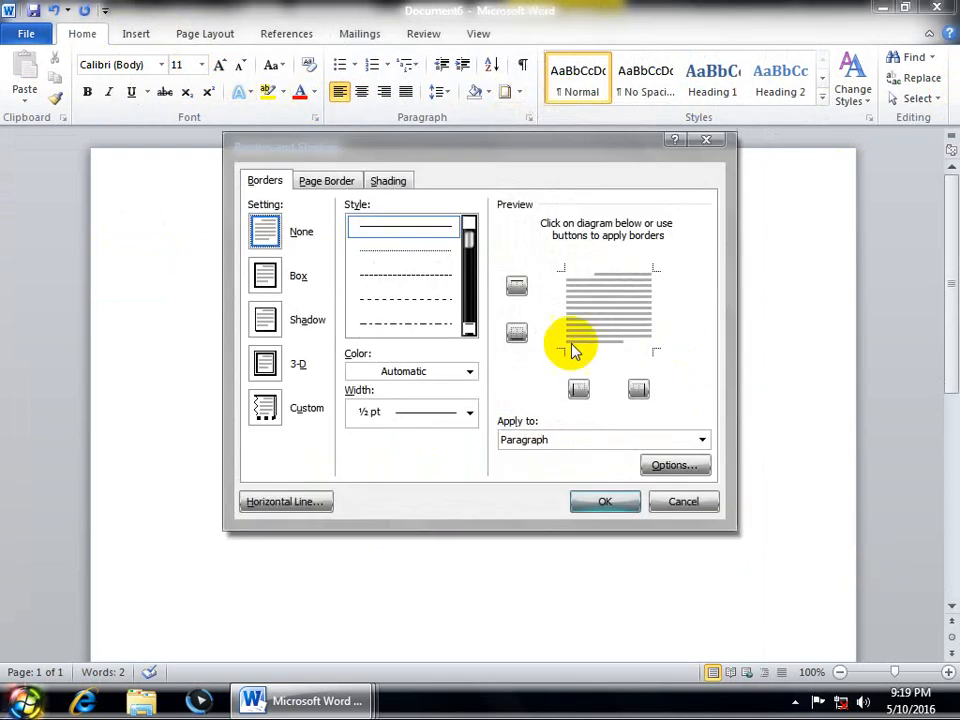
pyautogui.click(469, 331)
pyautogui.click(469, 331)
pyautogui.click(469, 331)
pyautogui.click(410, 300)
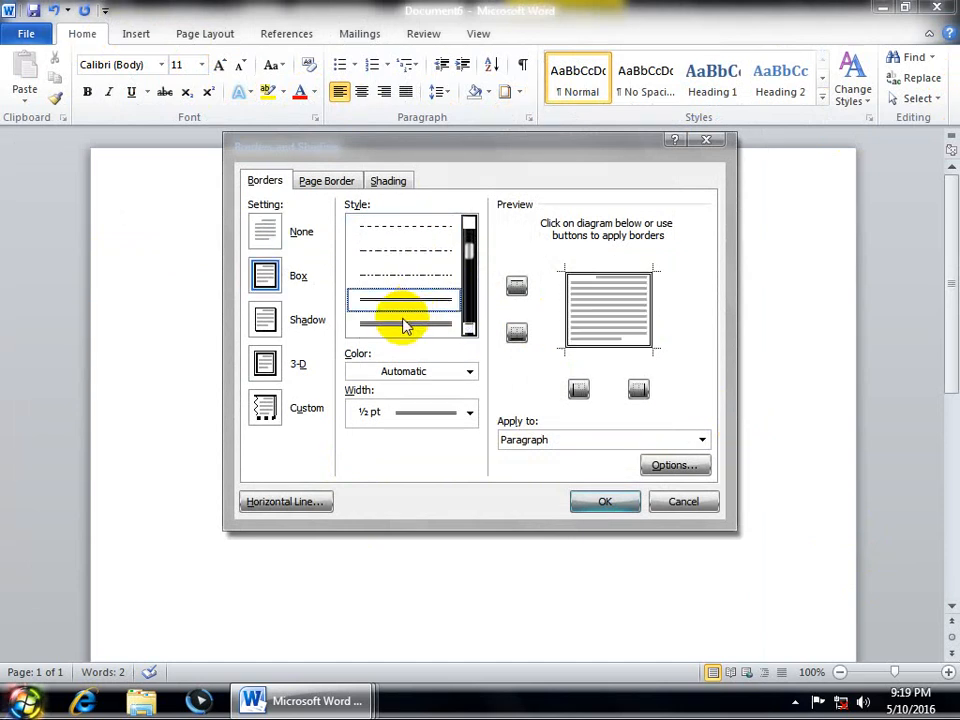